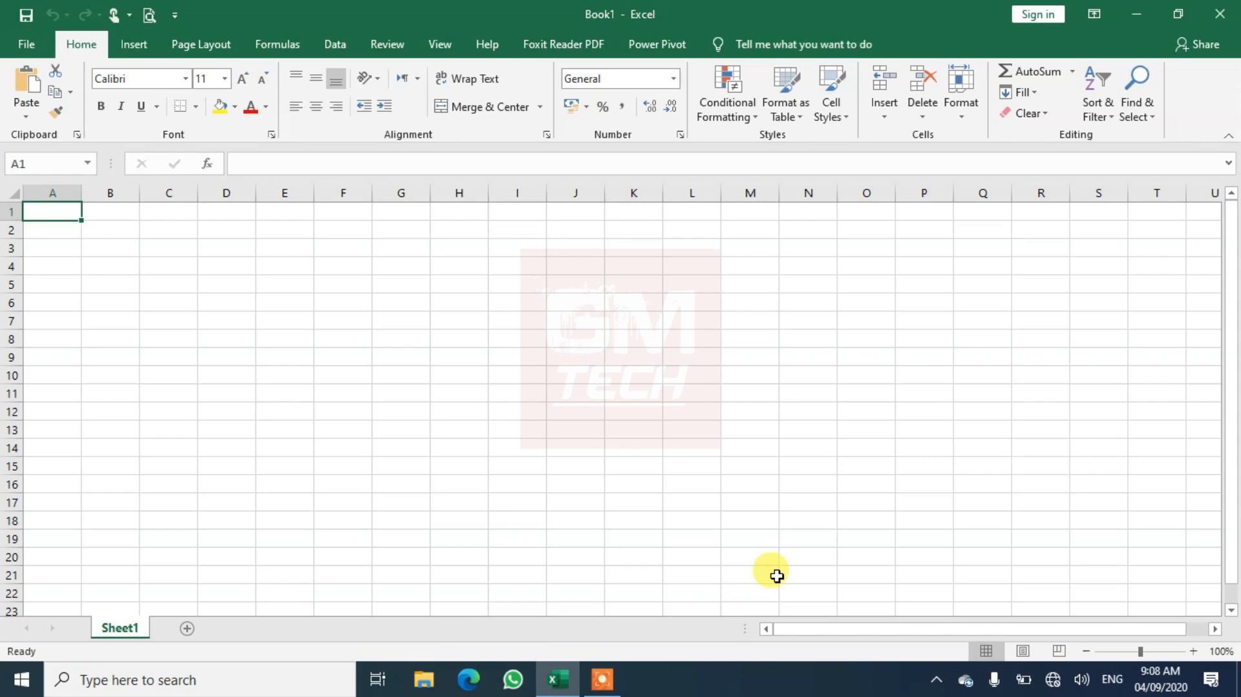
Enter the column headers "sr no", "items" and "price" in cells A1 to C1.
text(sr no)
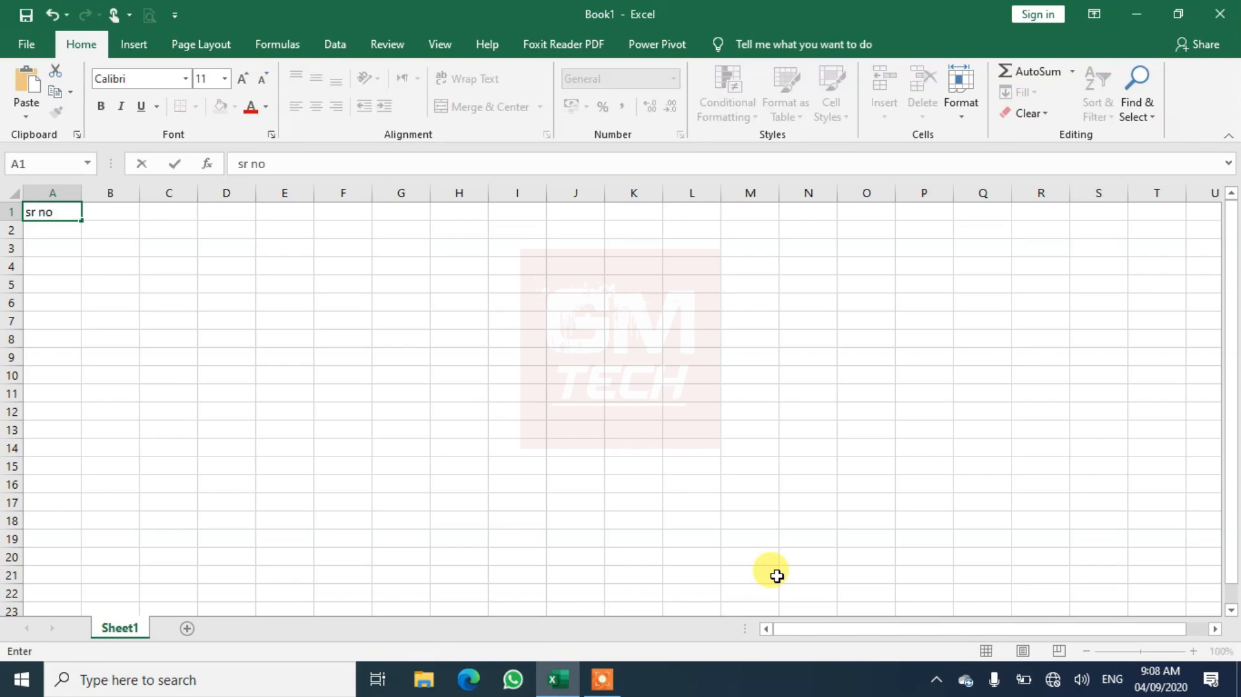
key(Tab)
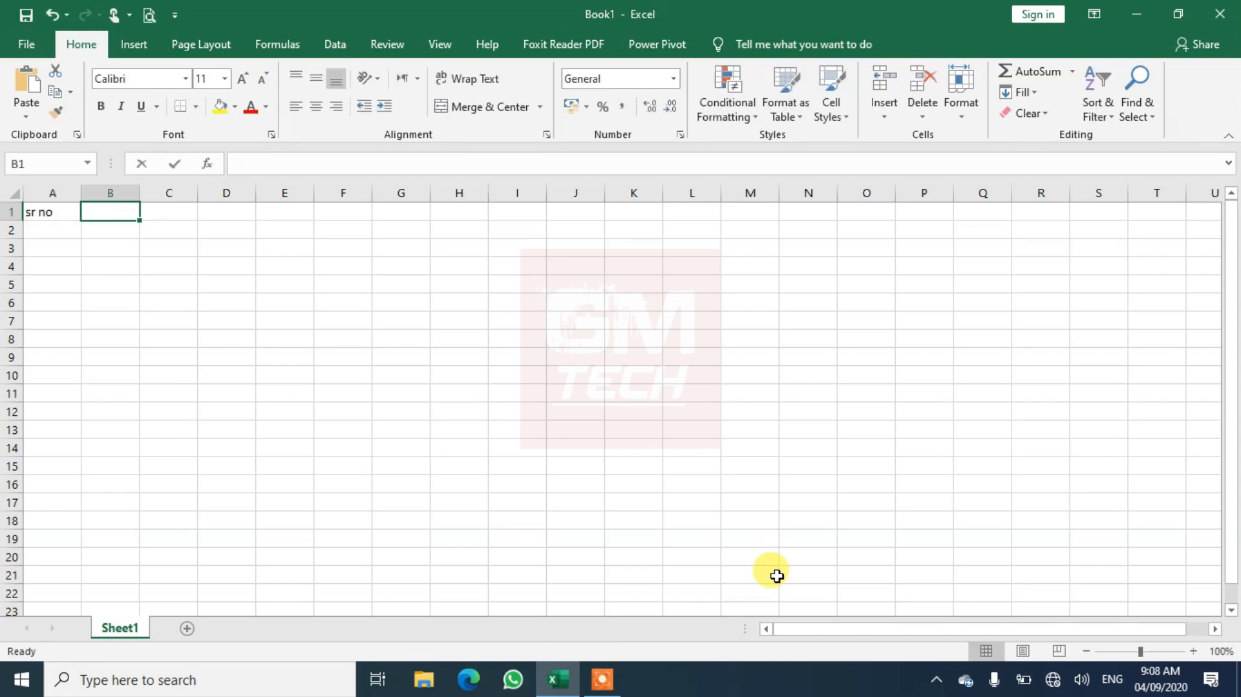
text(items)
key(Tab)
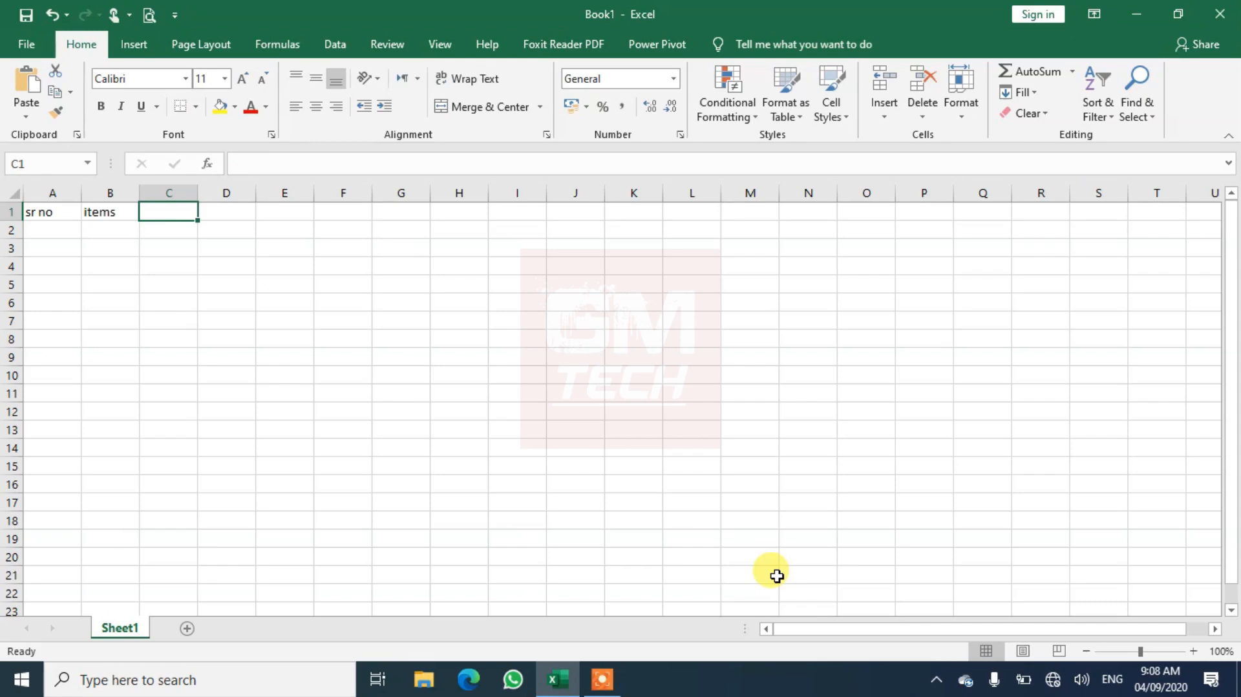
text(price)
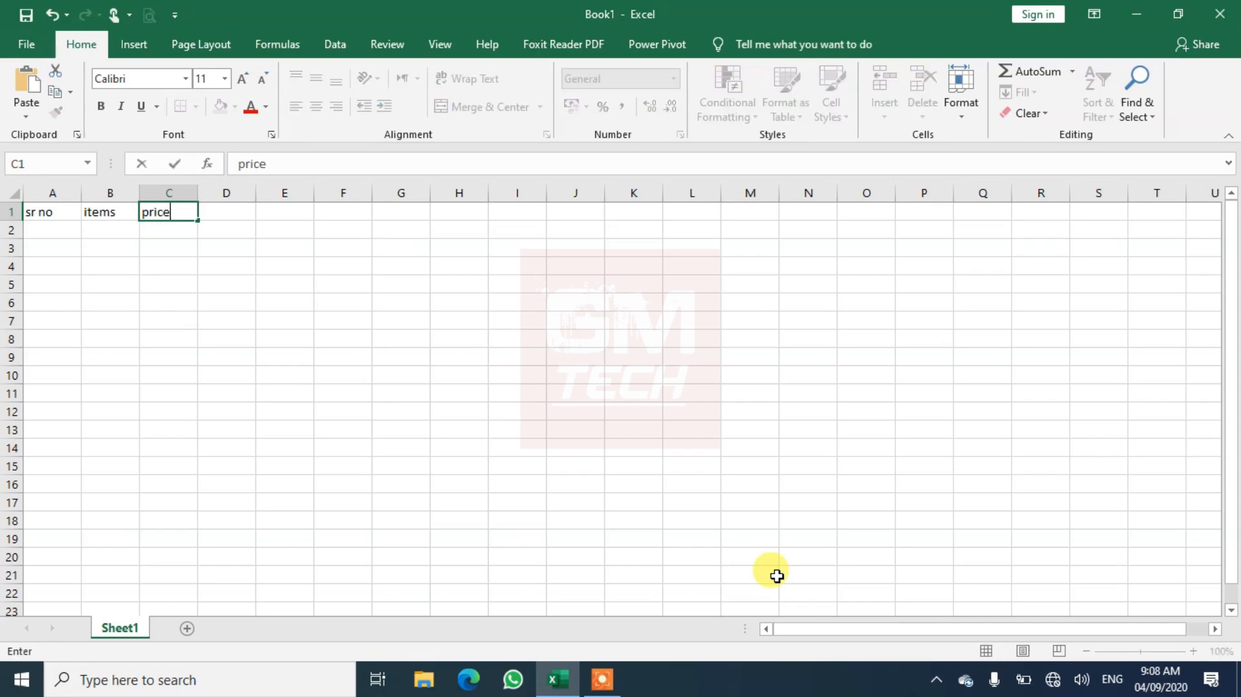
key(Return)
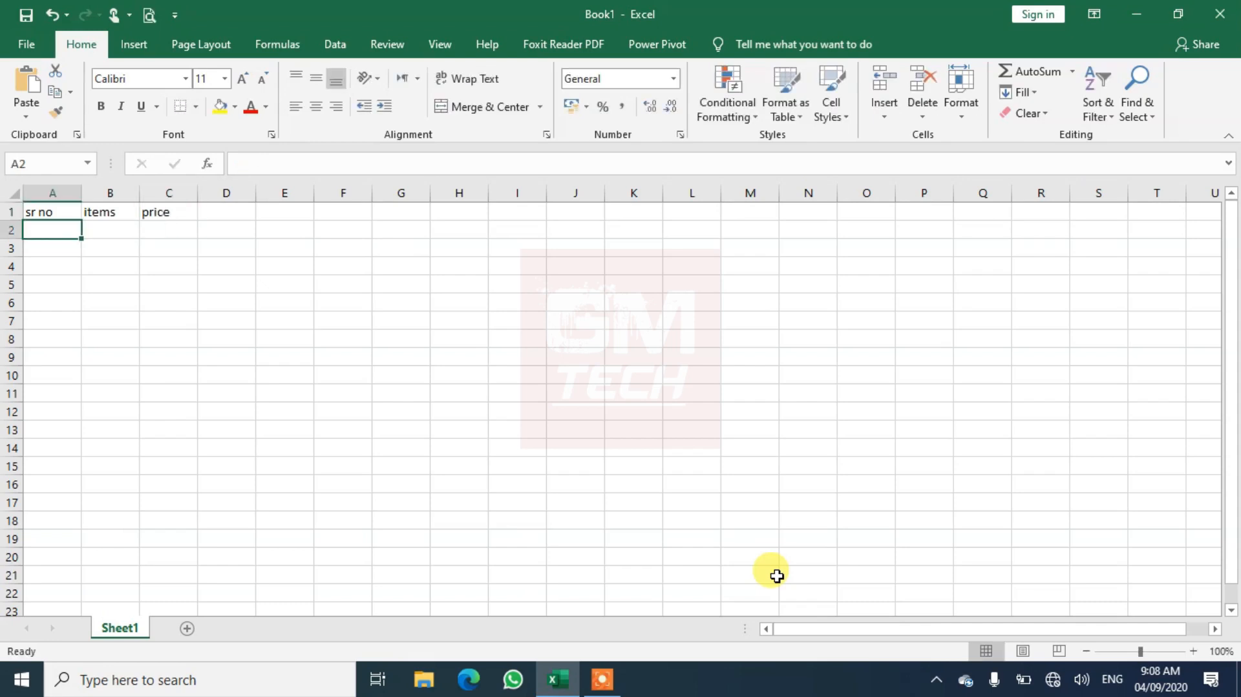
Enter the serial numbers 1, 2, 3 and 4 in cells A2 to A5 under "sr no".
text(1)
key(Return)
text(2)
key(Return)
text(3)
key(Return)
text(4)
key(Return)
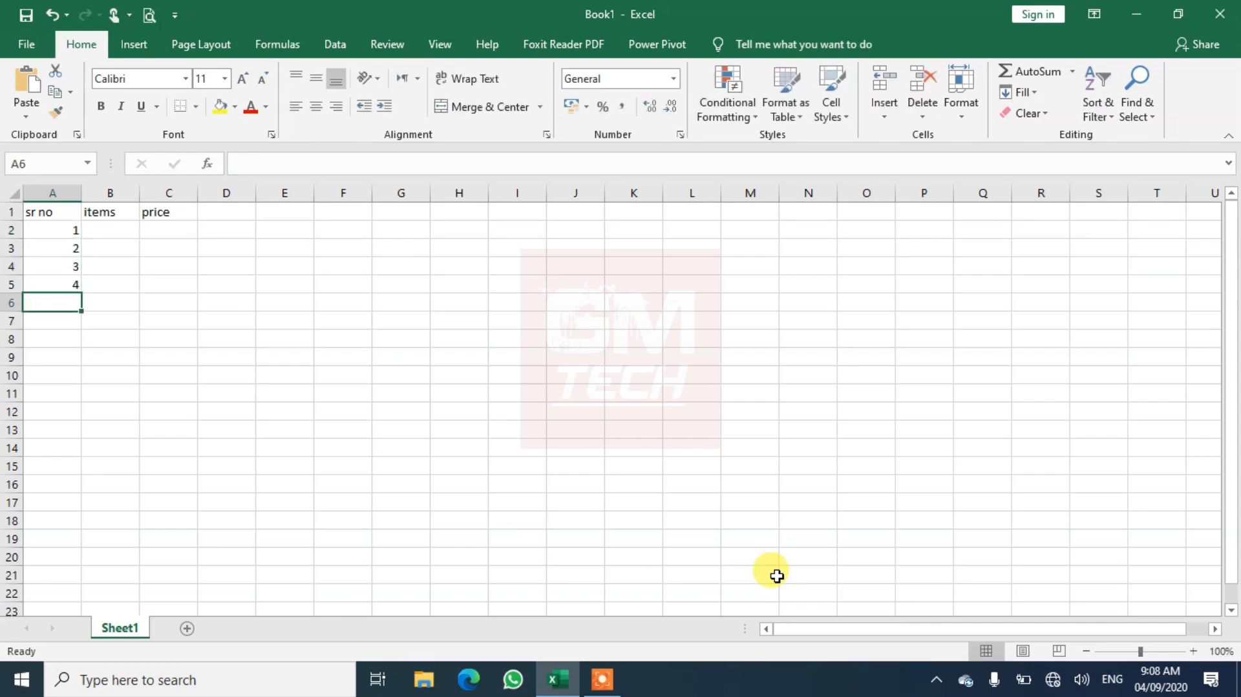
Autofill the serial number column from A2 down to A15 with the Fill Series option.
click(60, 230)
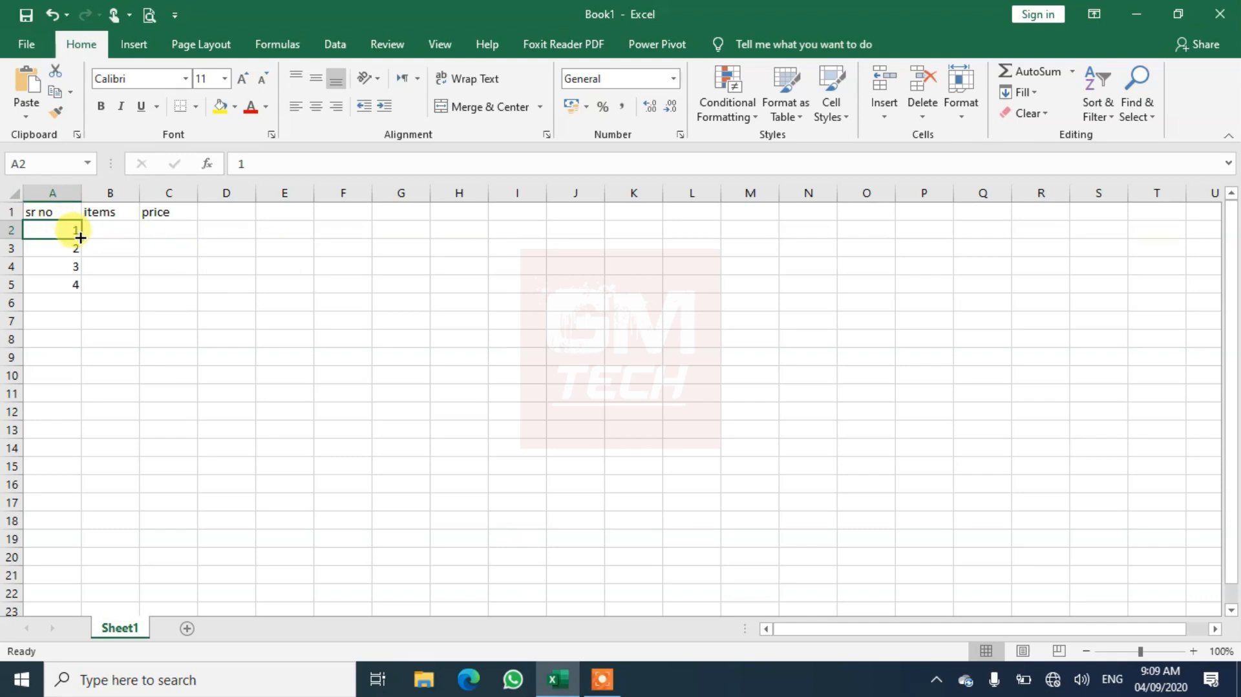
drag(80, 238, 82, 473)
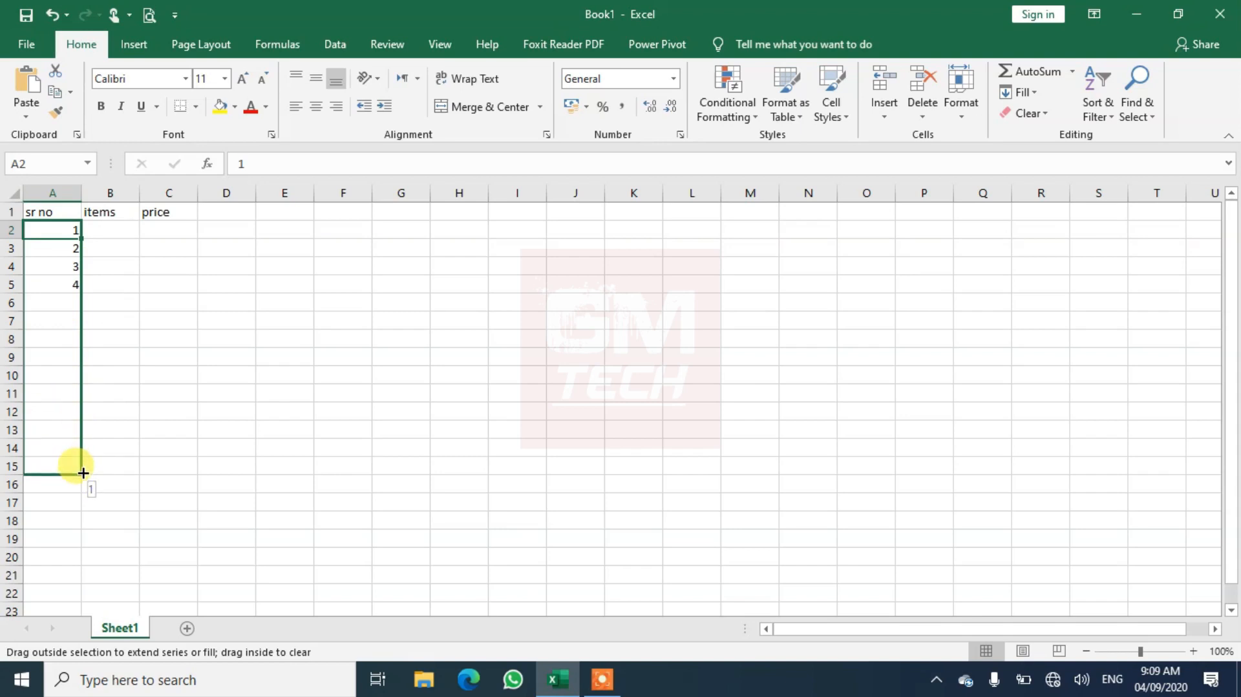
drag(83, 473, 83, 473)
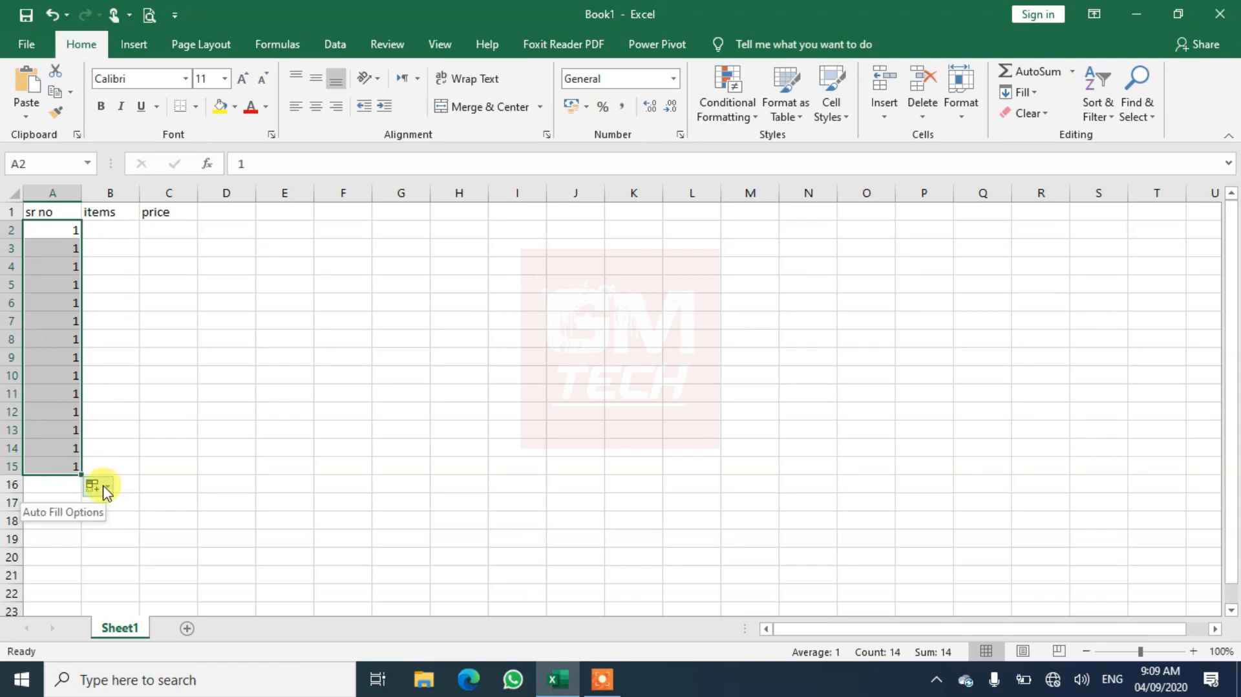
click(104, 492)
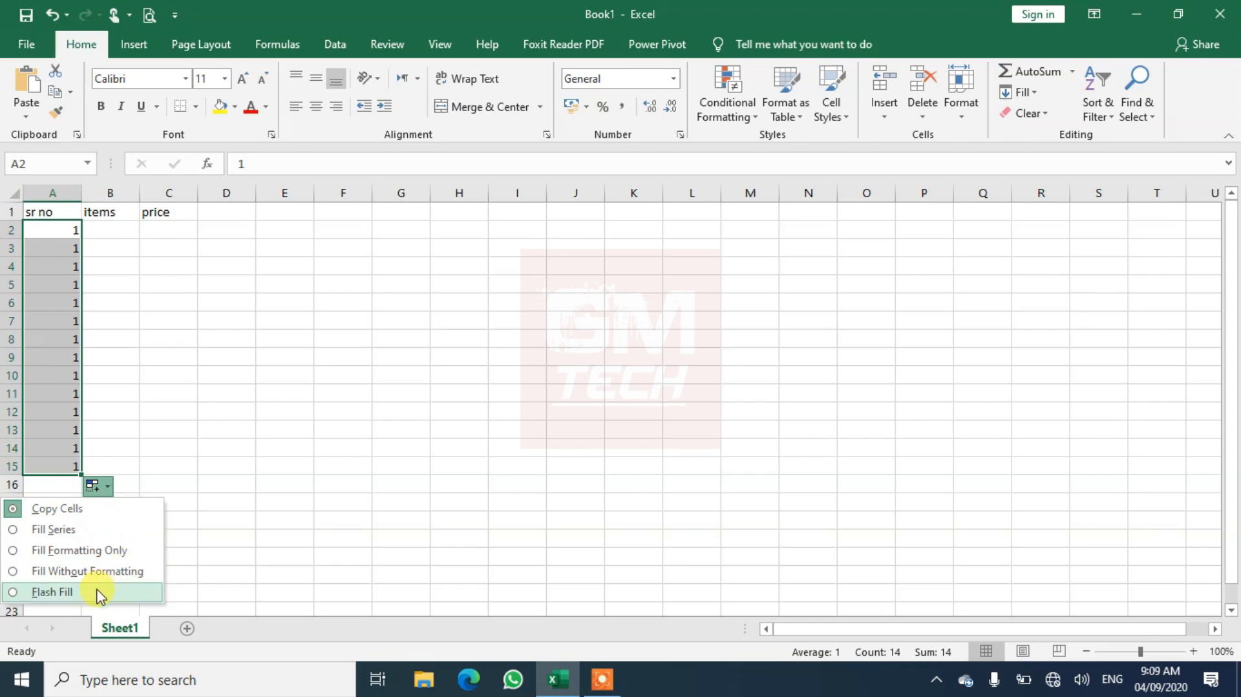
click(85, 530)
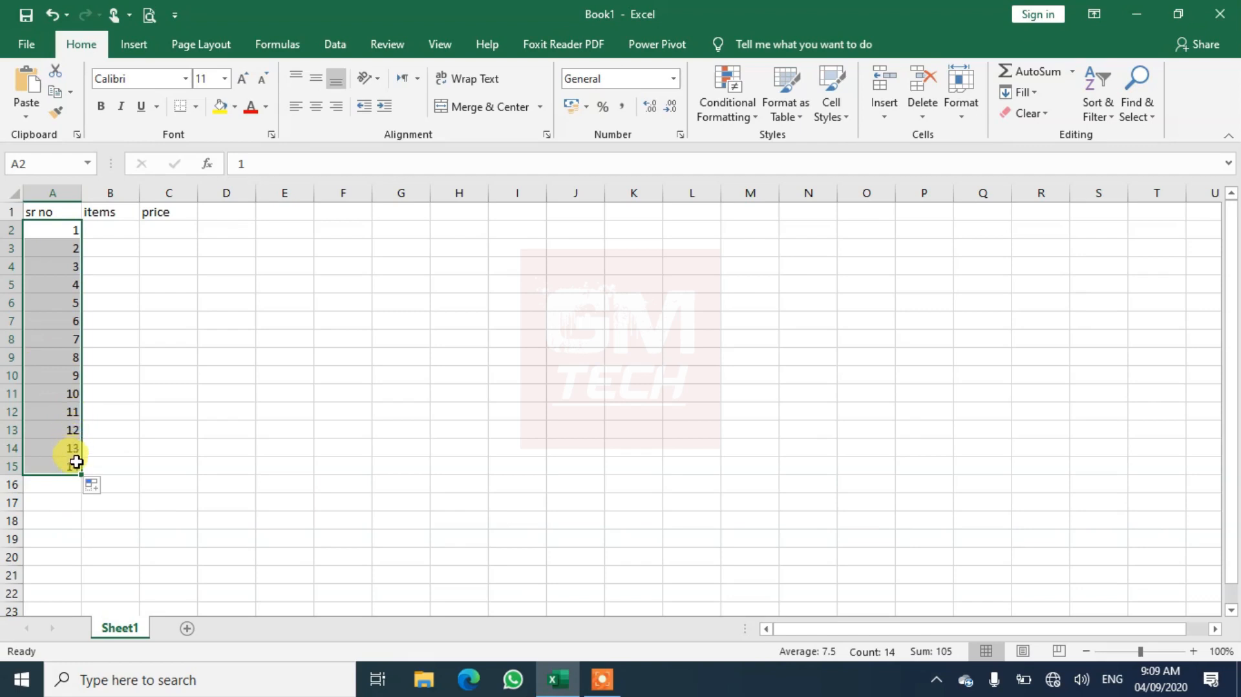
List "key board", "mouse", "lcd" and "monitor" in cells B2 to B5 under "items".
click(120, 233)
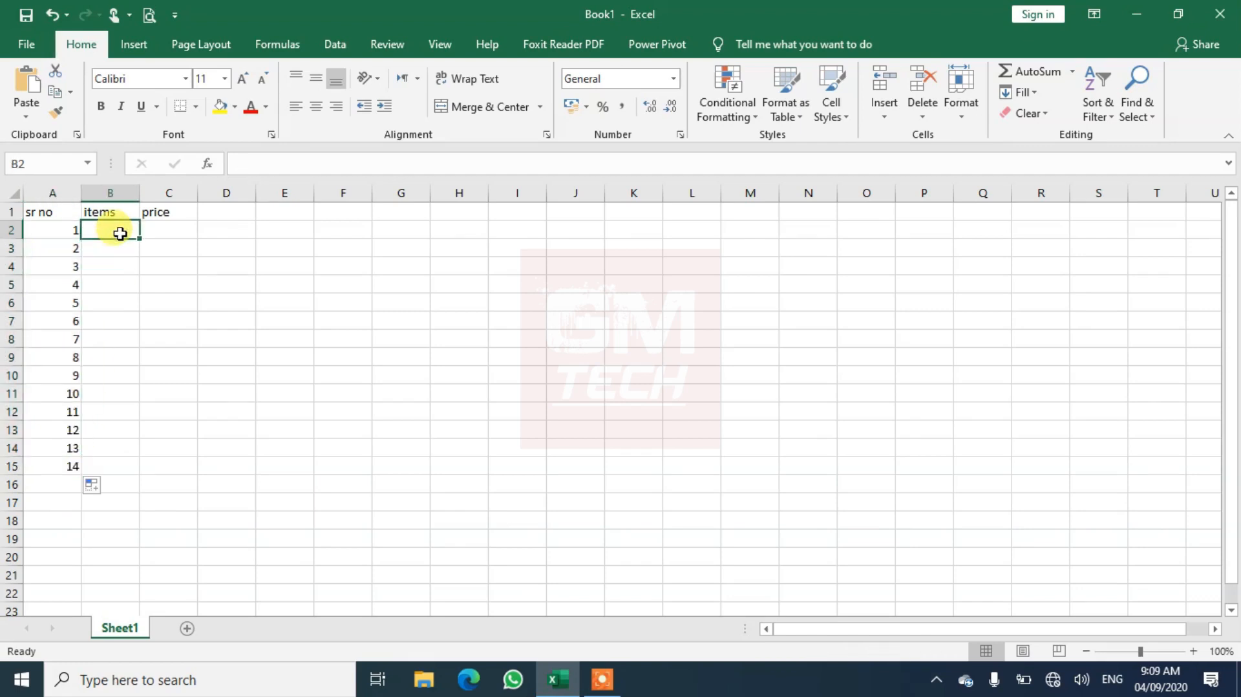
text(key board)
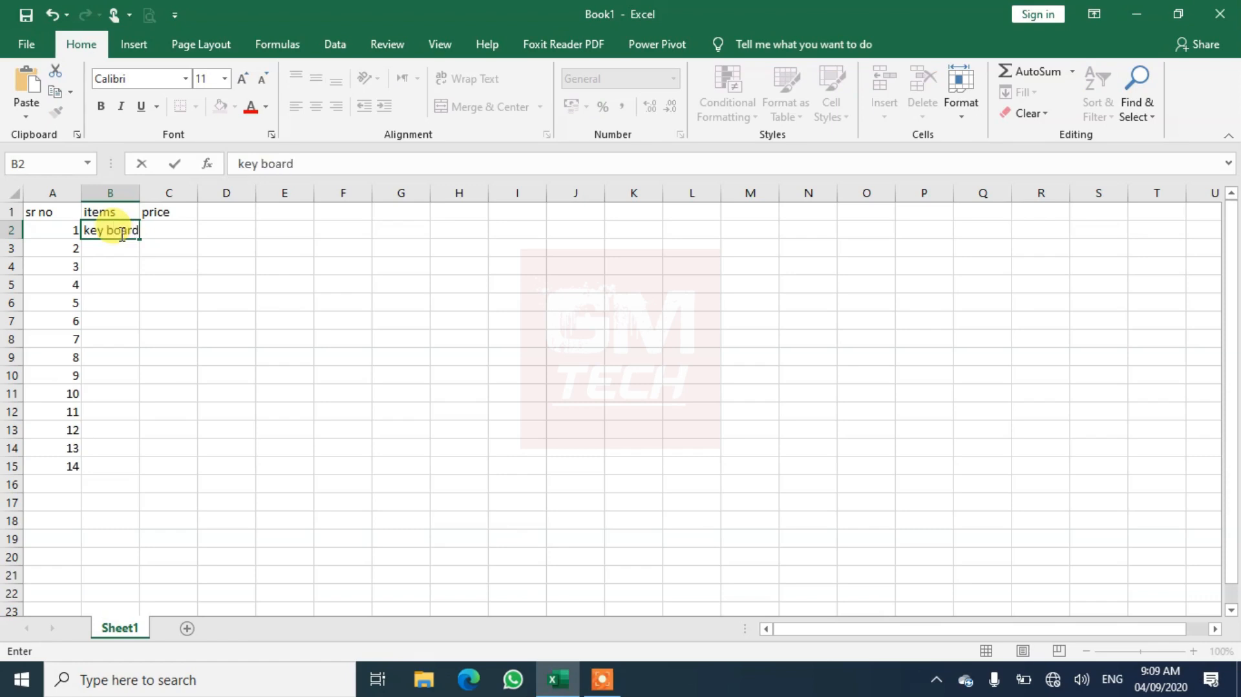
key(Return)
text(mouse)
key(Return)
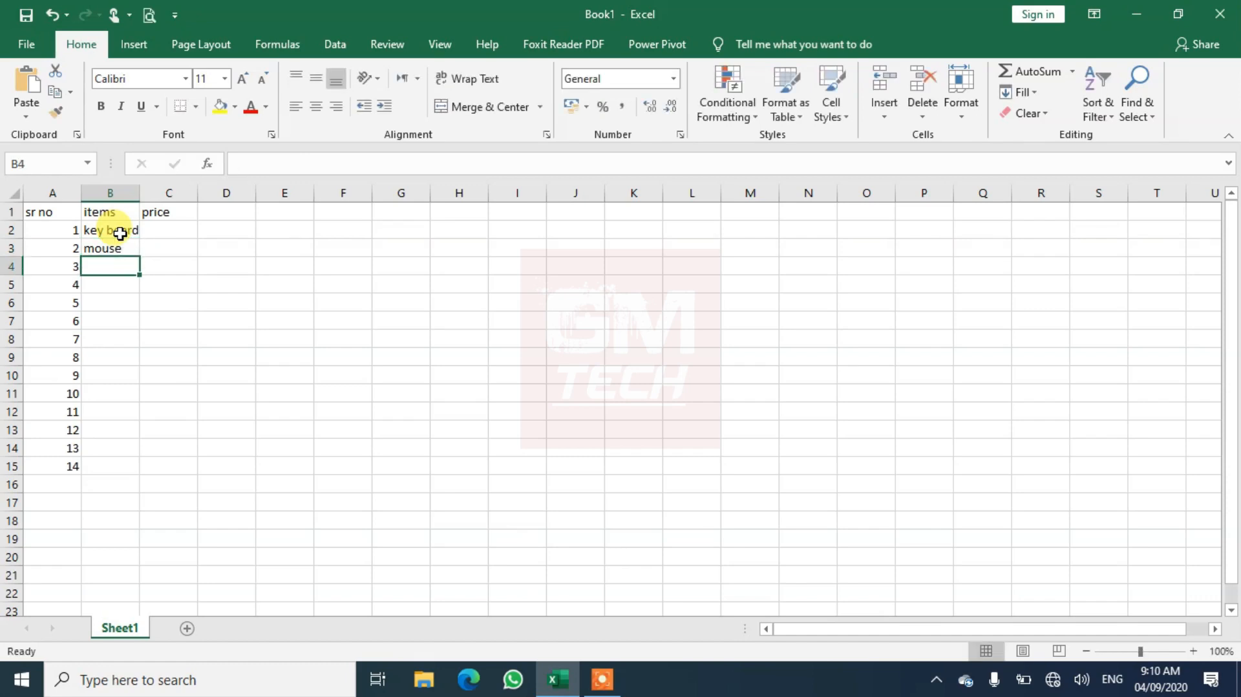
text(lcd)
key(Return)
text(monitor)
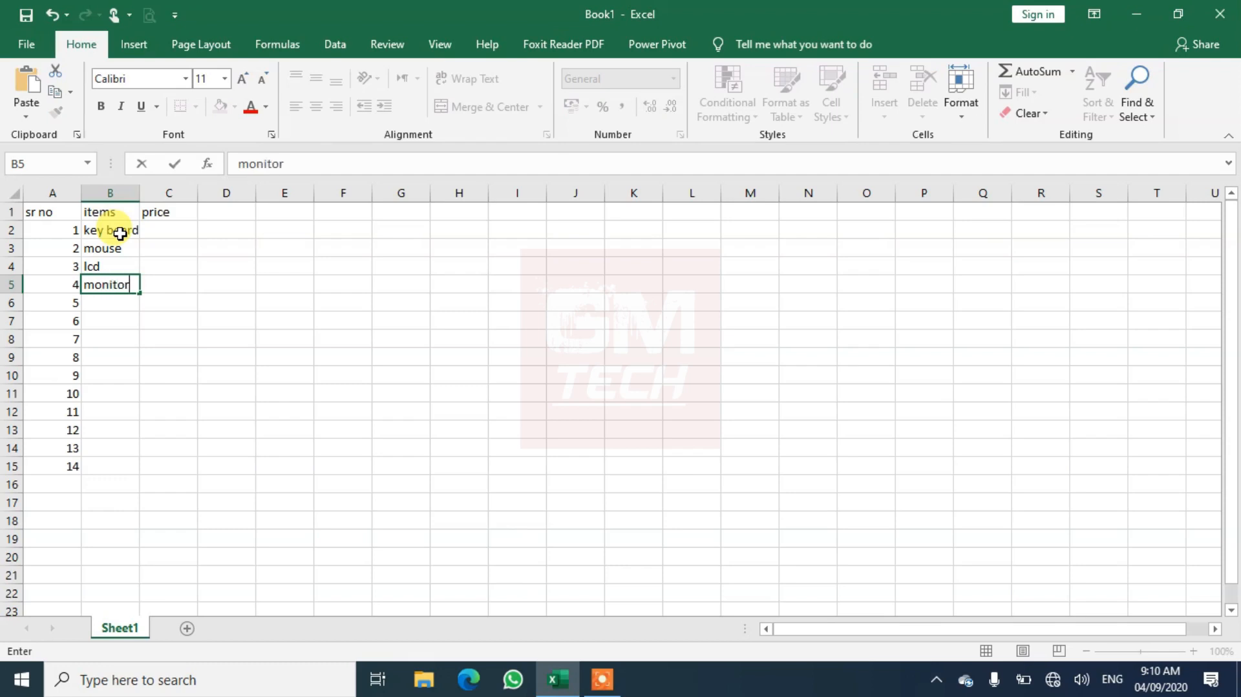
key(Return)
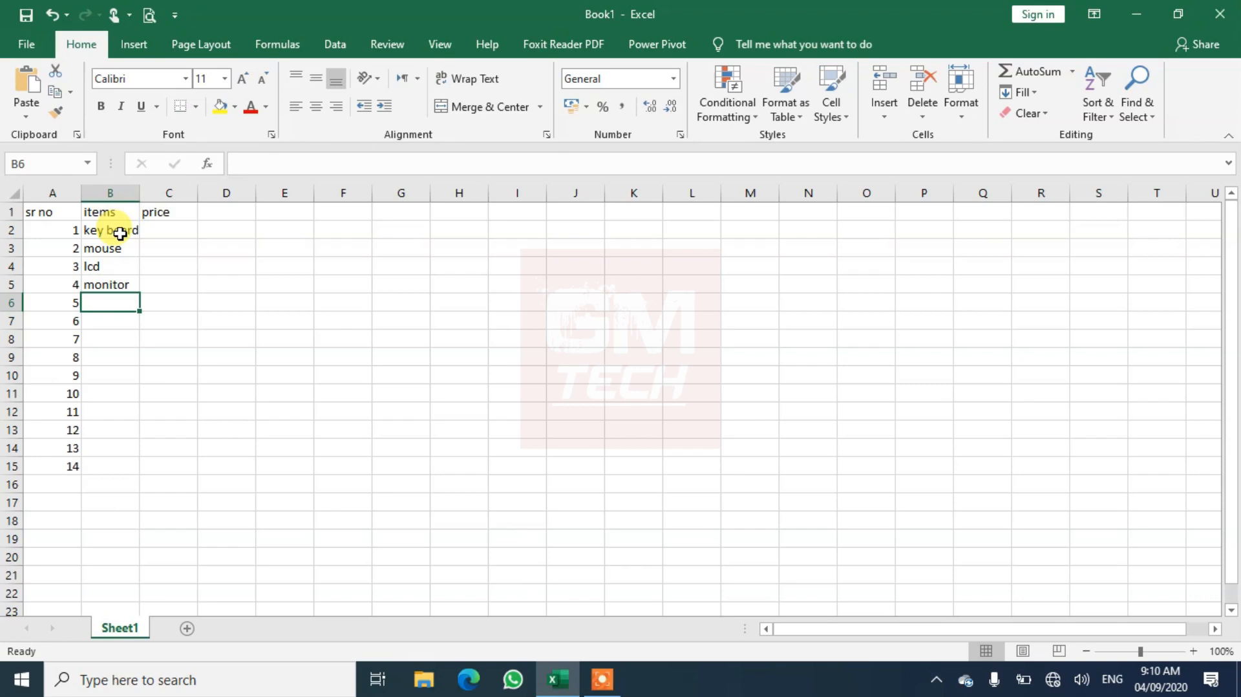
Add "touch pad" as the fifth item in cell B6.
text(touh pa)
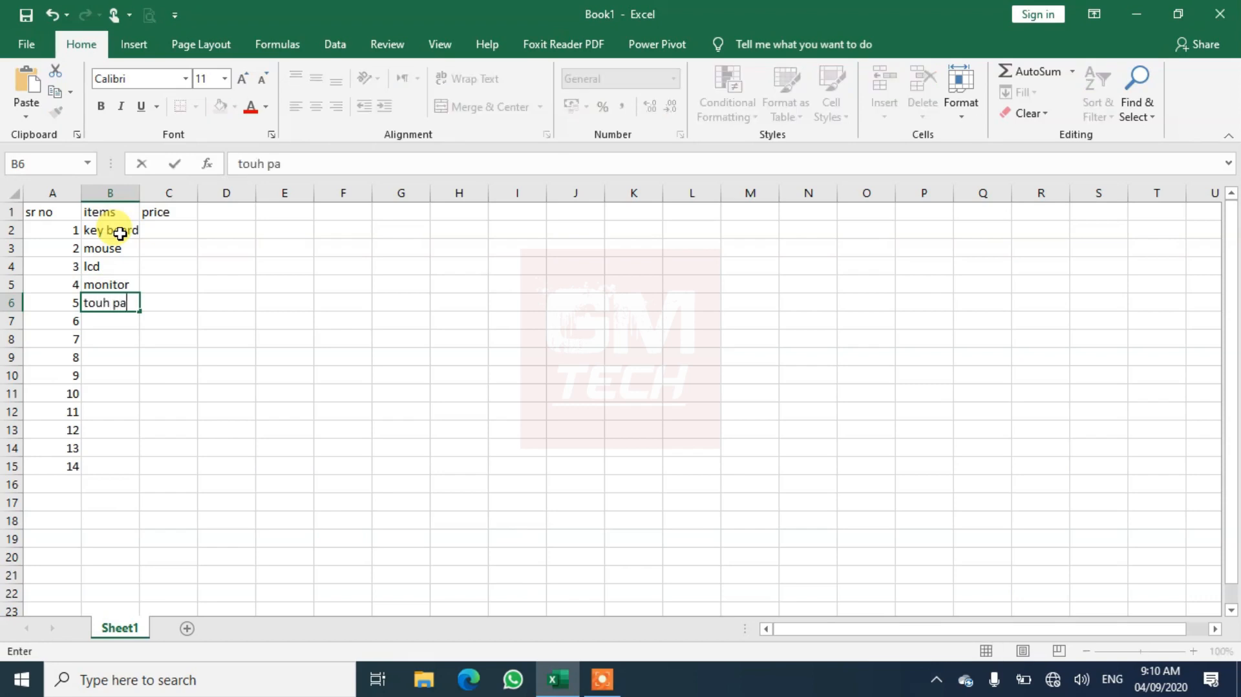
key(BackSpace)
key(BackSpace)
key(BackSpace)
key(BackSpace)
key(BackSpace)
text(uch pad)
key(Return)
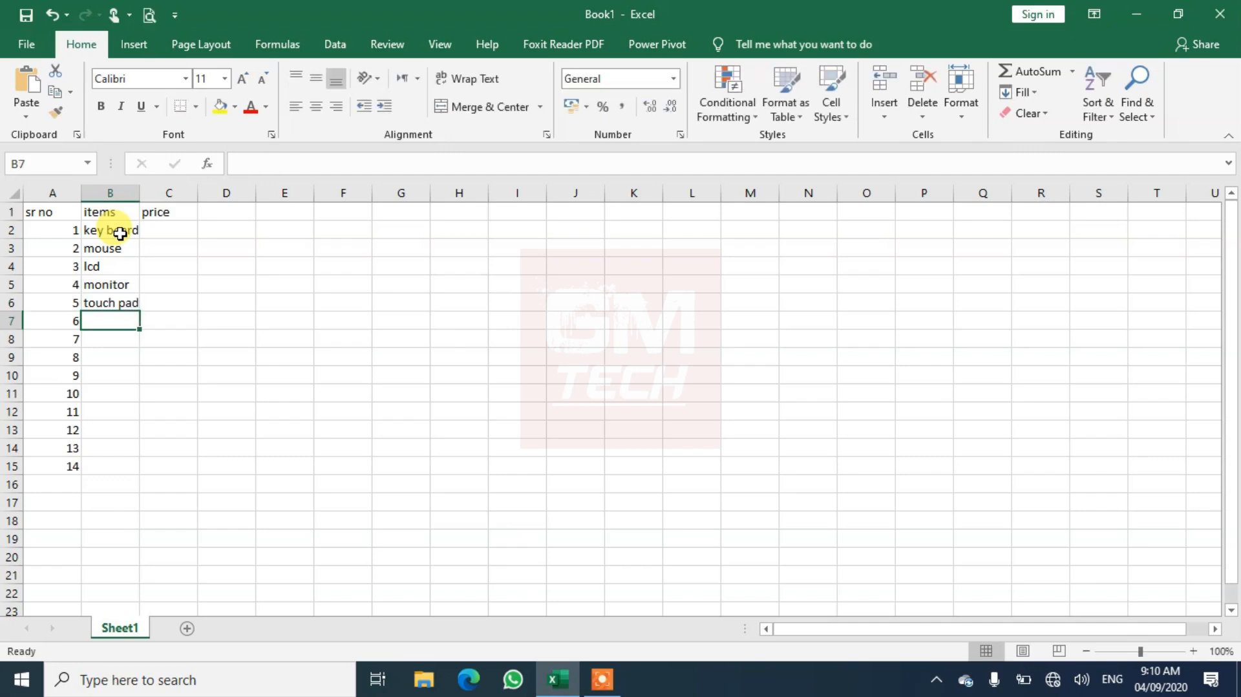
Enter the prices 100, 150, 2000, 1000 and 500 for the five items in cells C2 to C6.
key(Up)
key(Up)
key(Up)
key(Up)
key(Up)
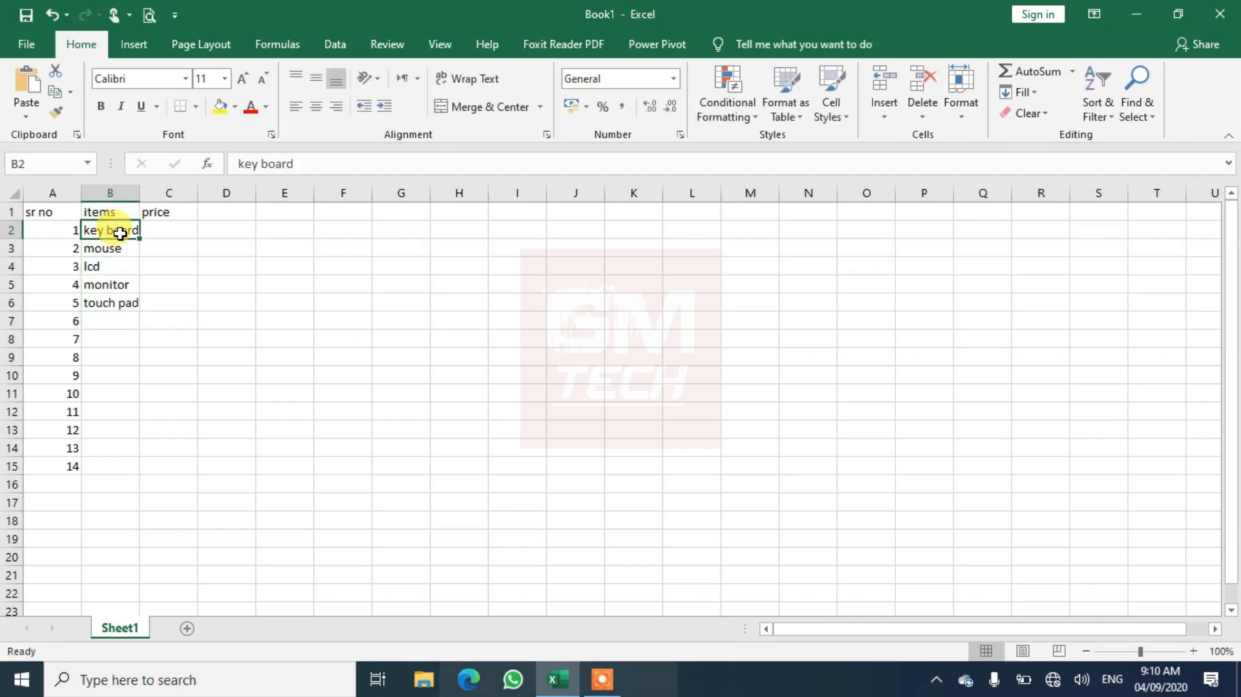
key(Right)
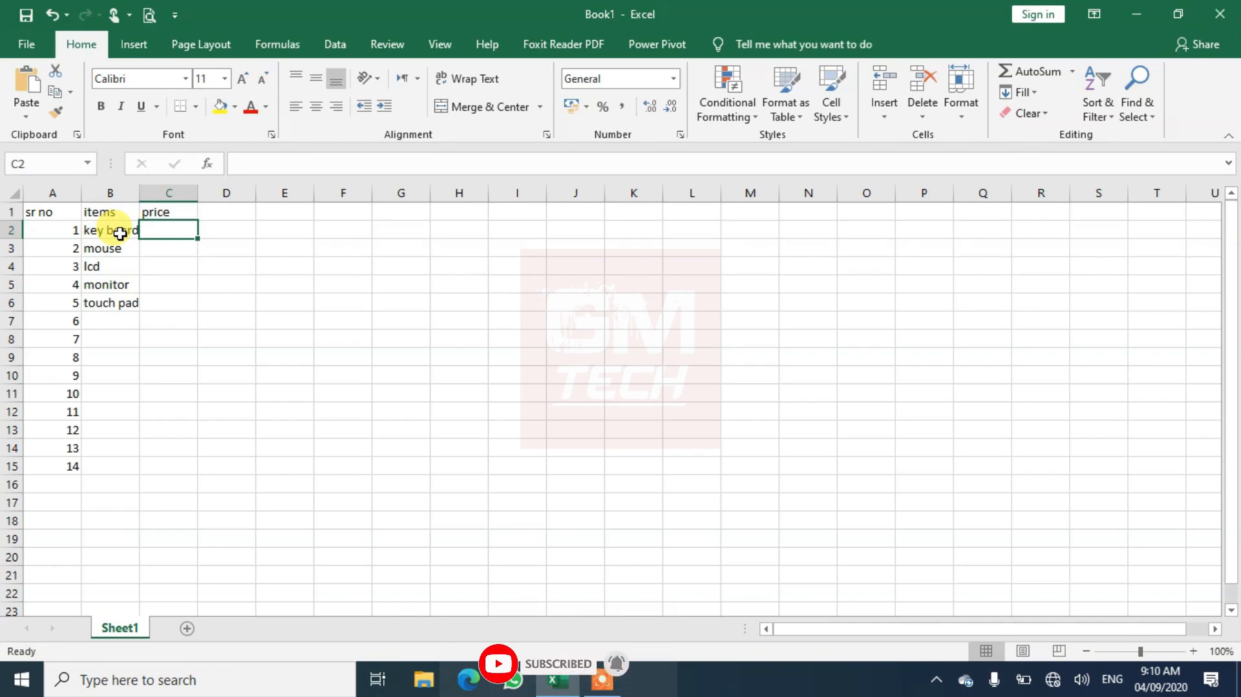
text(100)
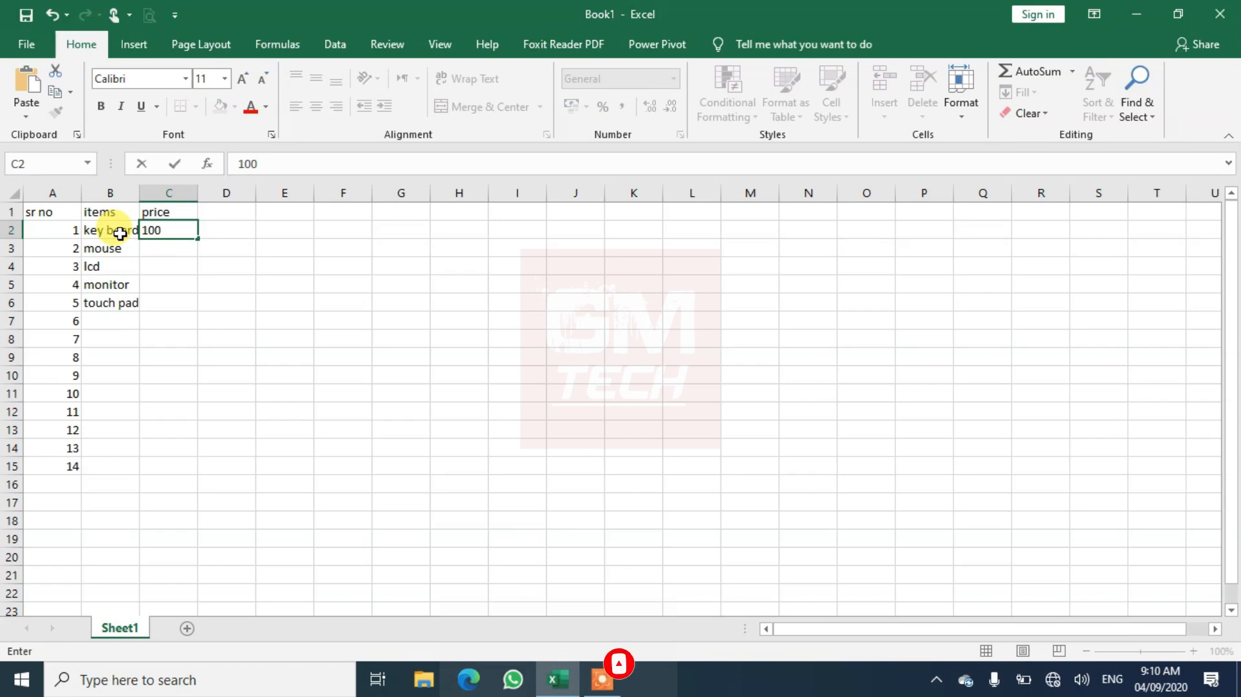
key(Return)
text(150)
key(Return)
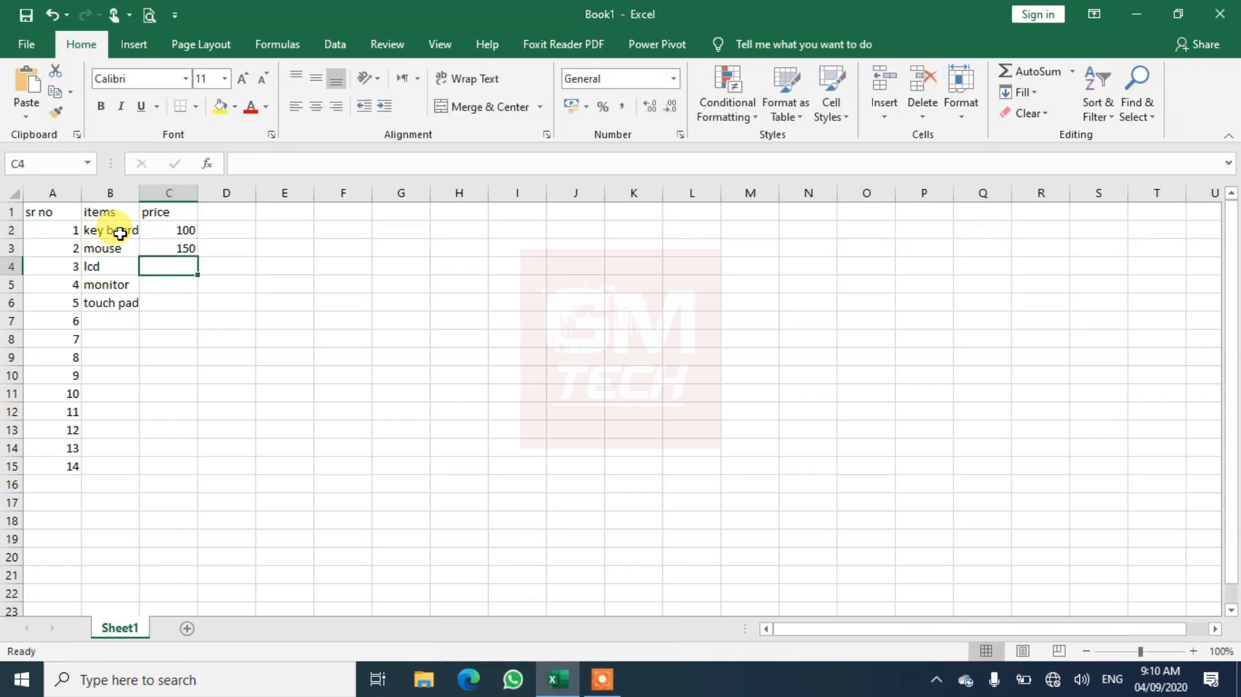
text(2000)
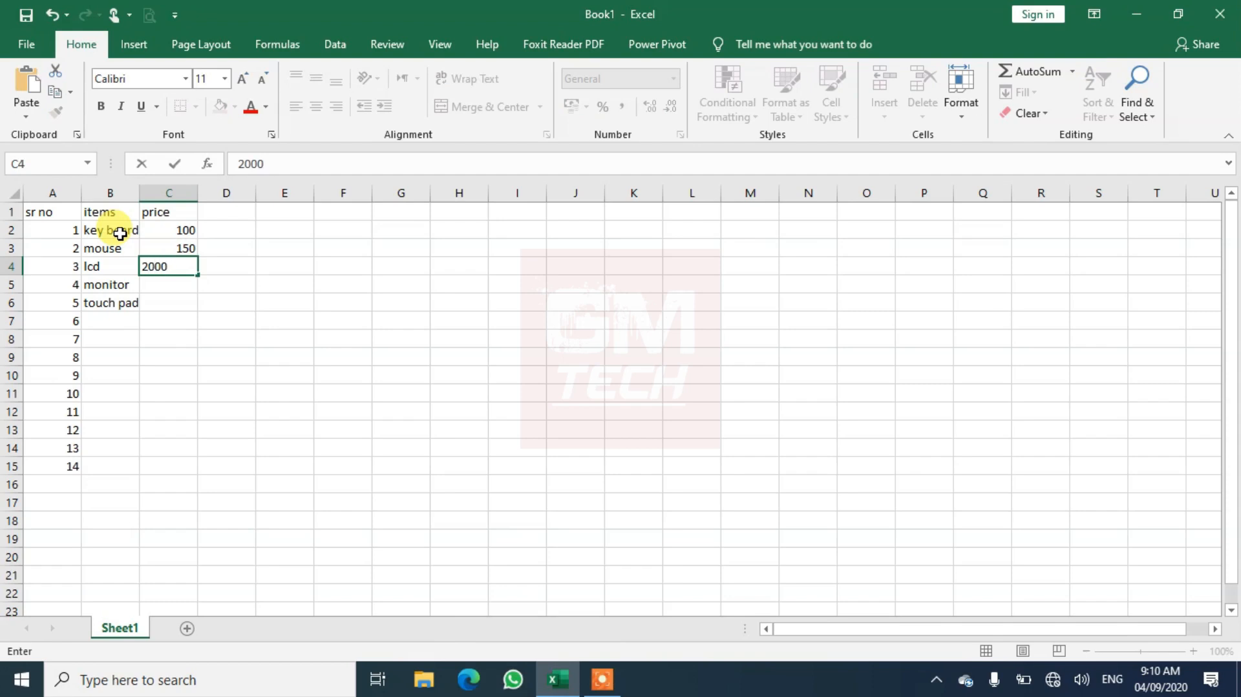
key(Return)
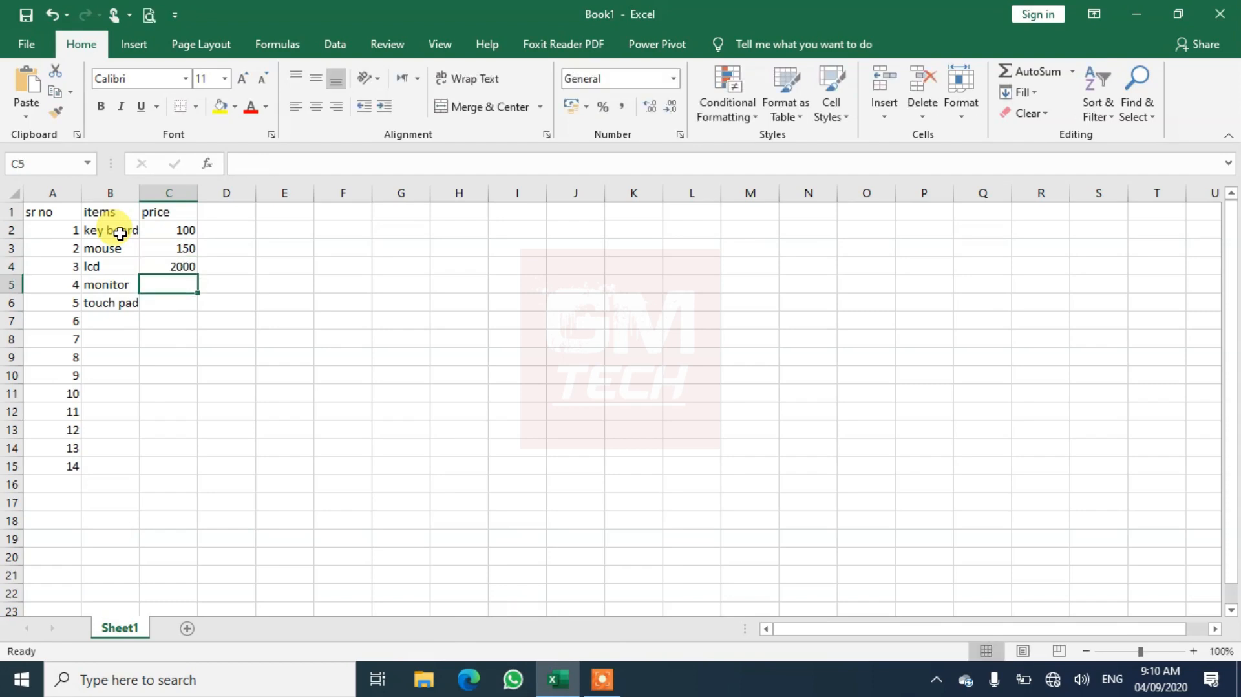
text(1000)
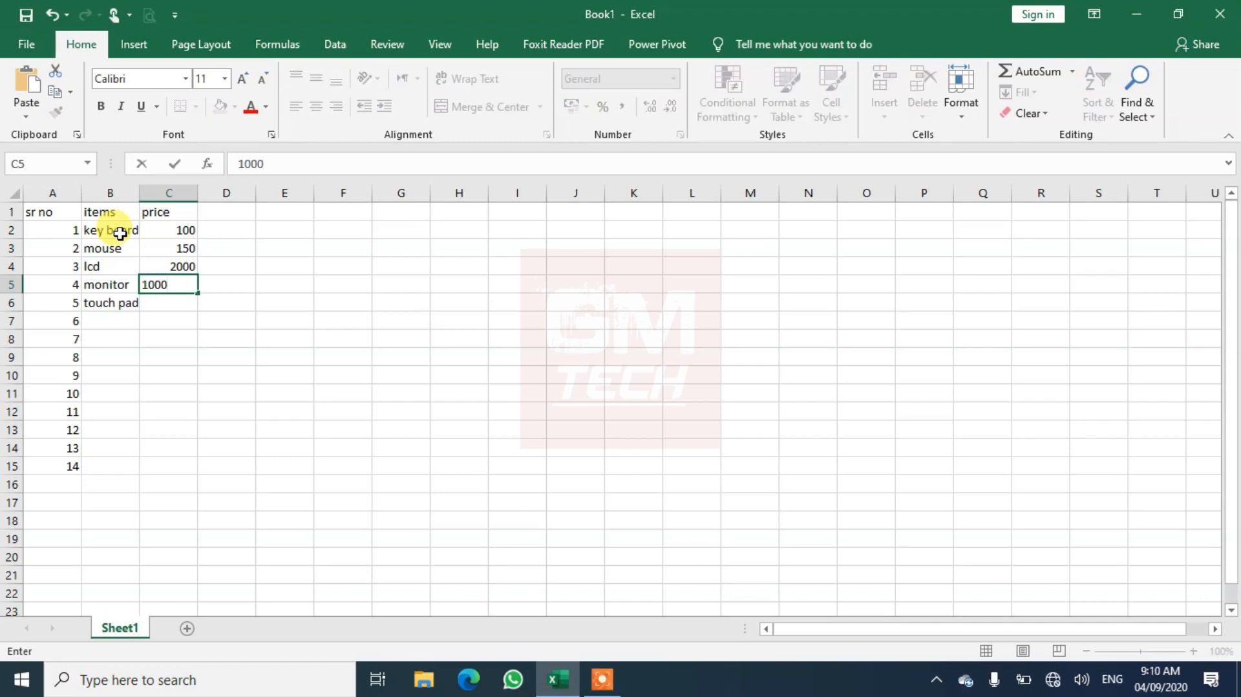
key(Return)
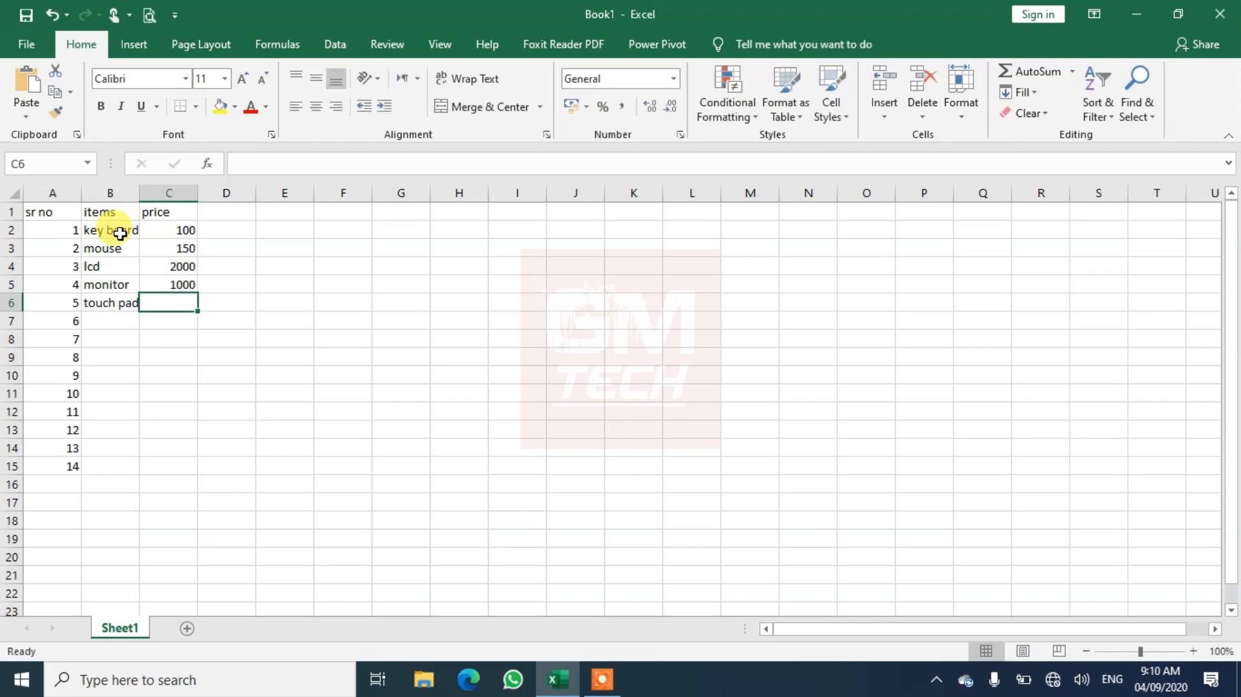
text(500)
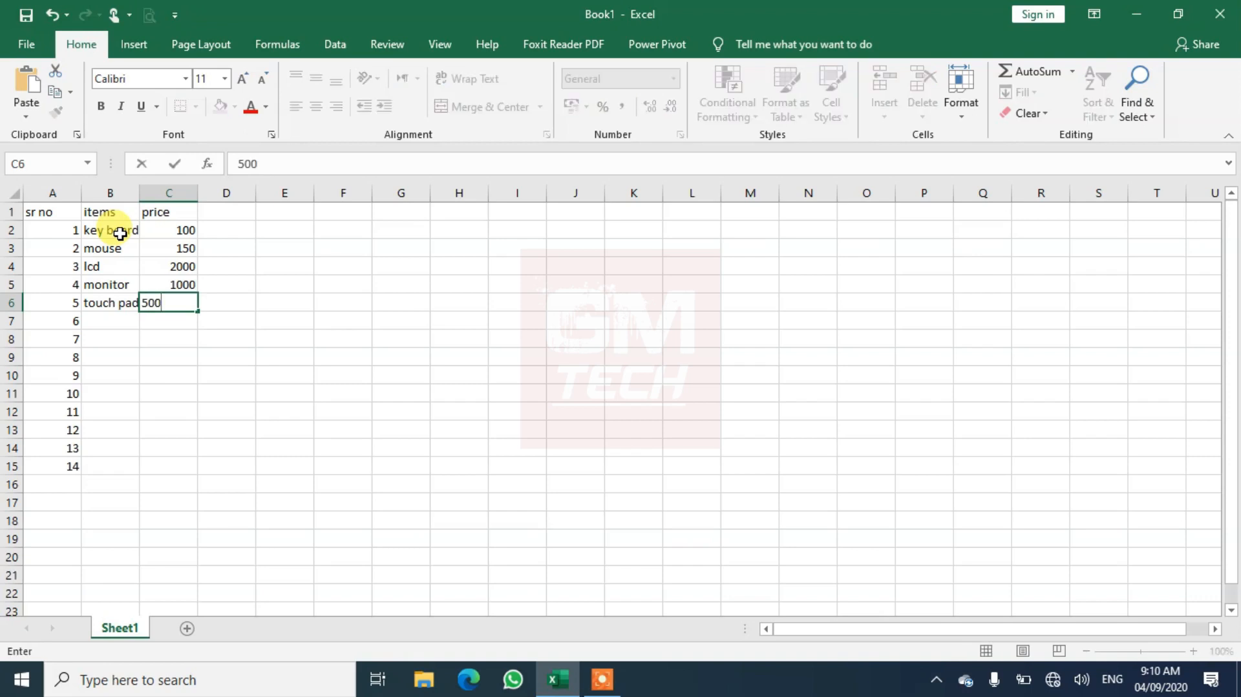
key(Return)
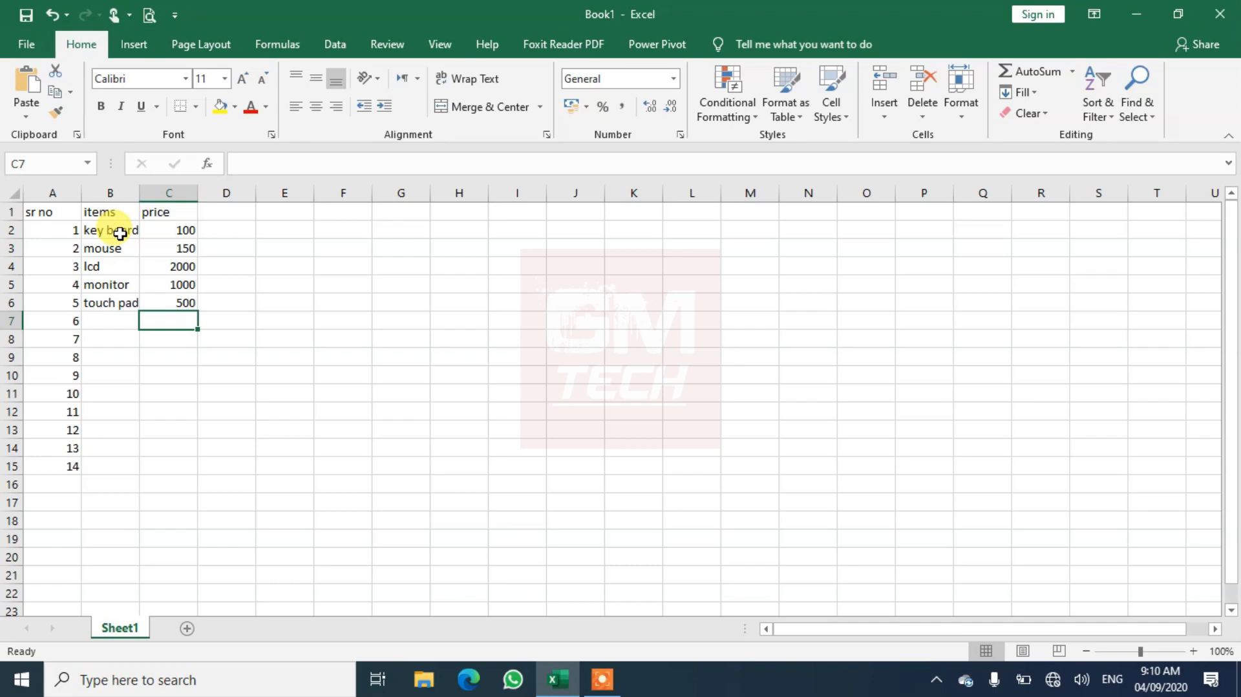
Clear the surplus serial numbers below the fifth item, from A7 down to A16.
key(Left)
key(Left)
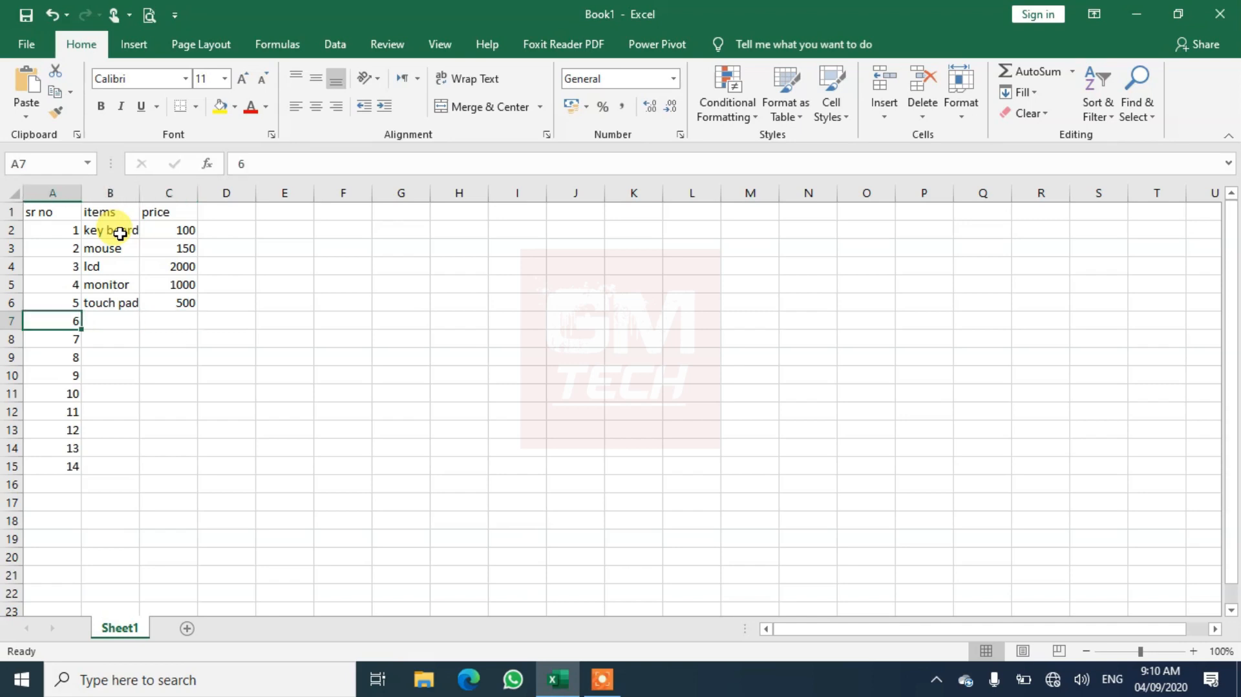
key(shift+Down)
key(shift+Down)
key(shift+Down)
key(shift+Down)
key(shift+Down)
key(shift+Down)
key(shift+Down)
key(shift+Down)
key(shift+Down)
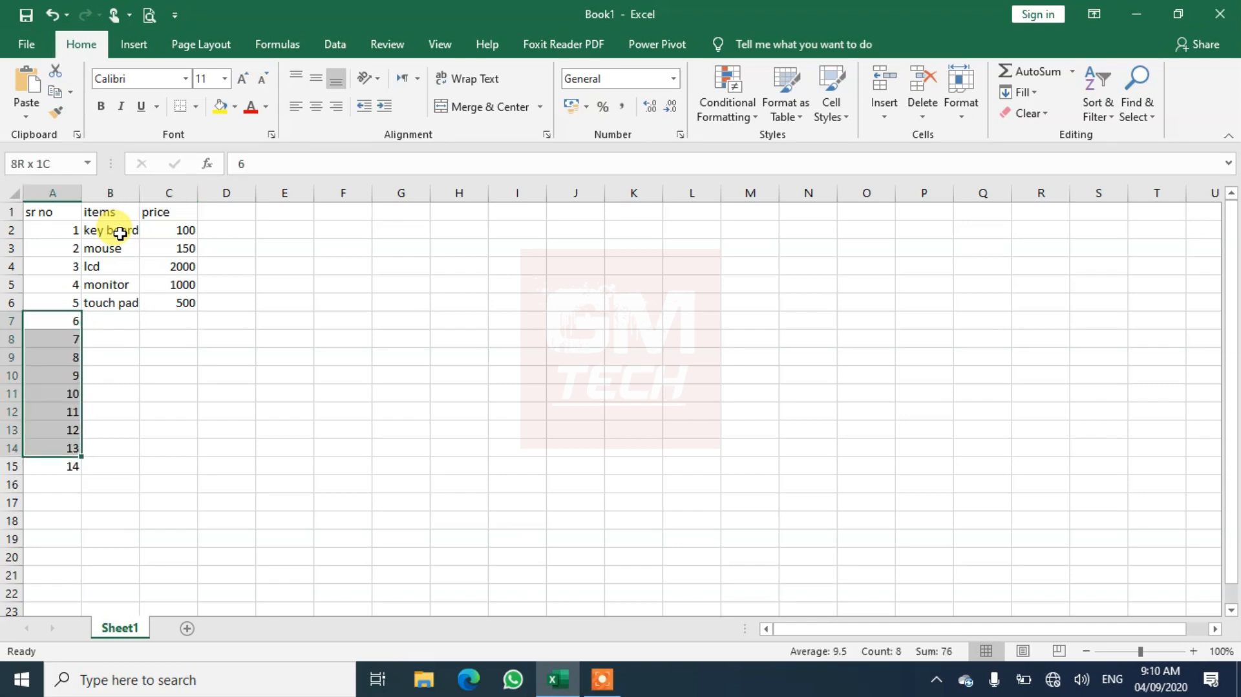
key(Delete)
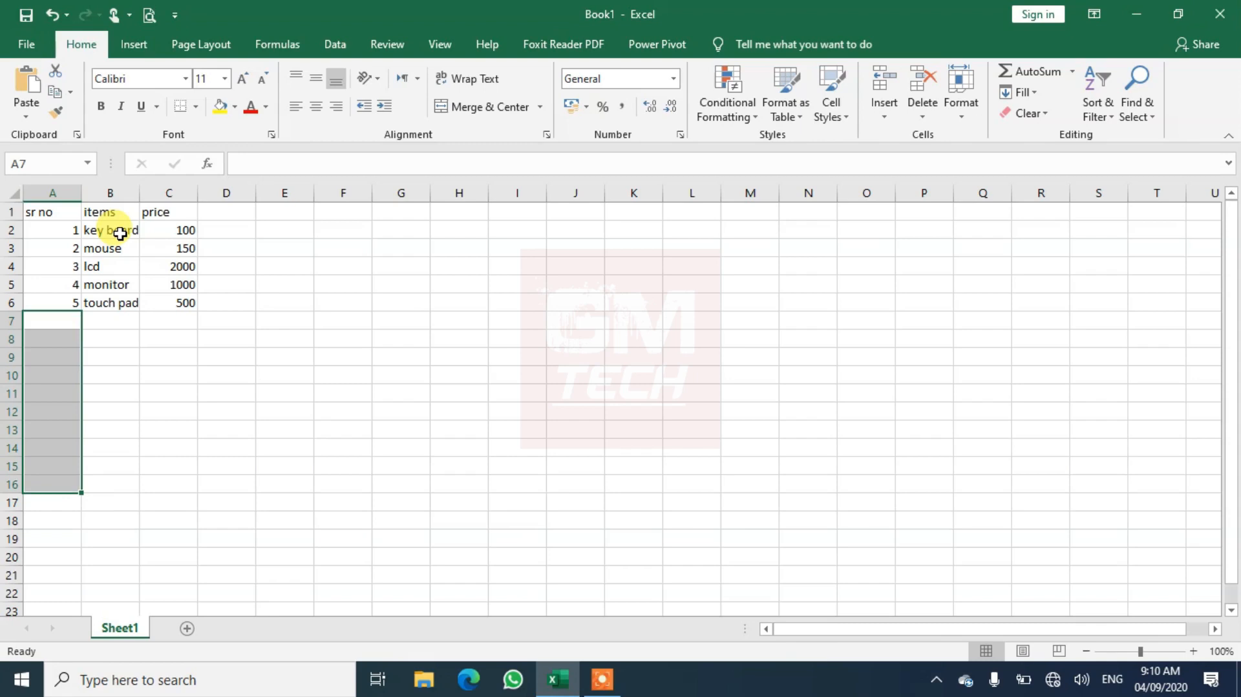
Enter the label "total" in cell B7 below the last item.
key(Up)
key(Down)
key(Right)
key(Right)
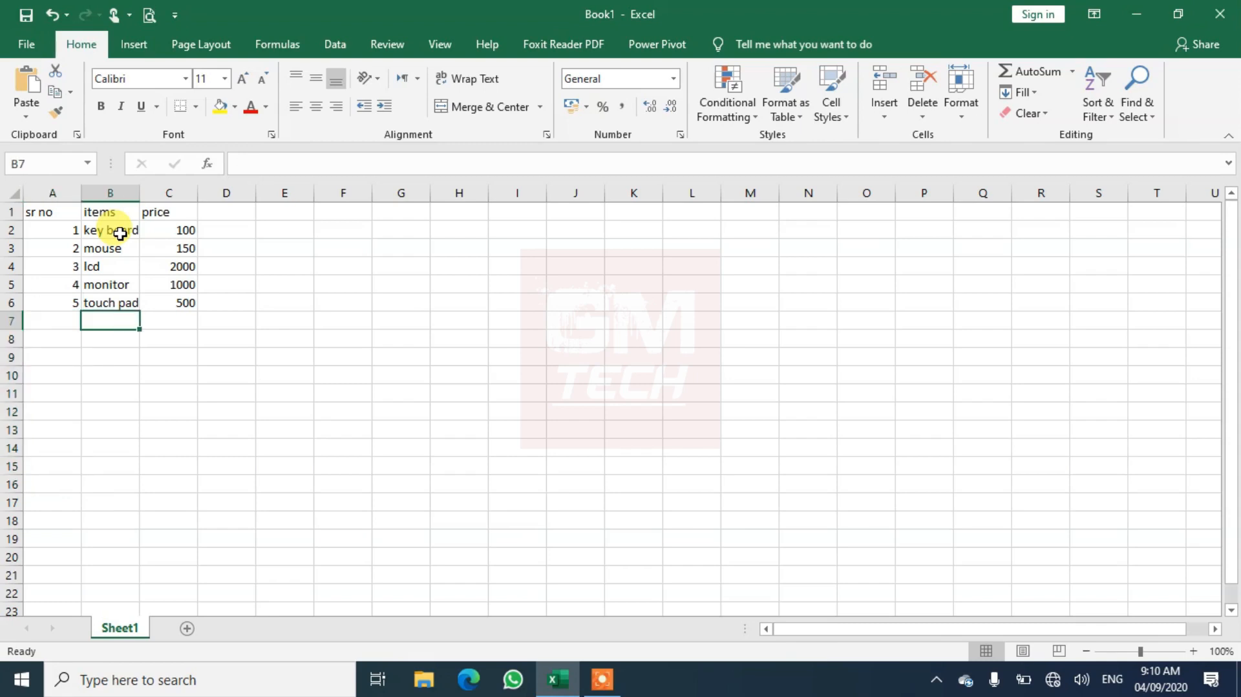
key(Left)
key(Left)
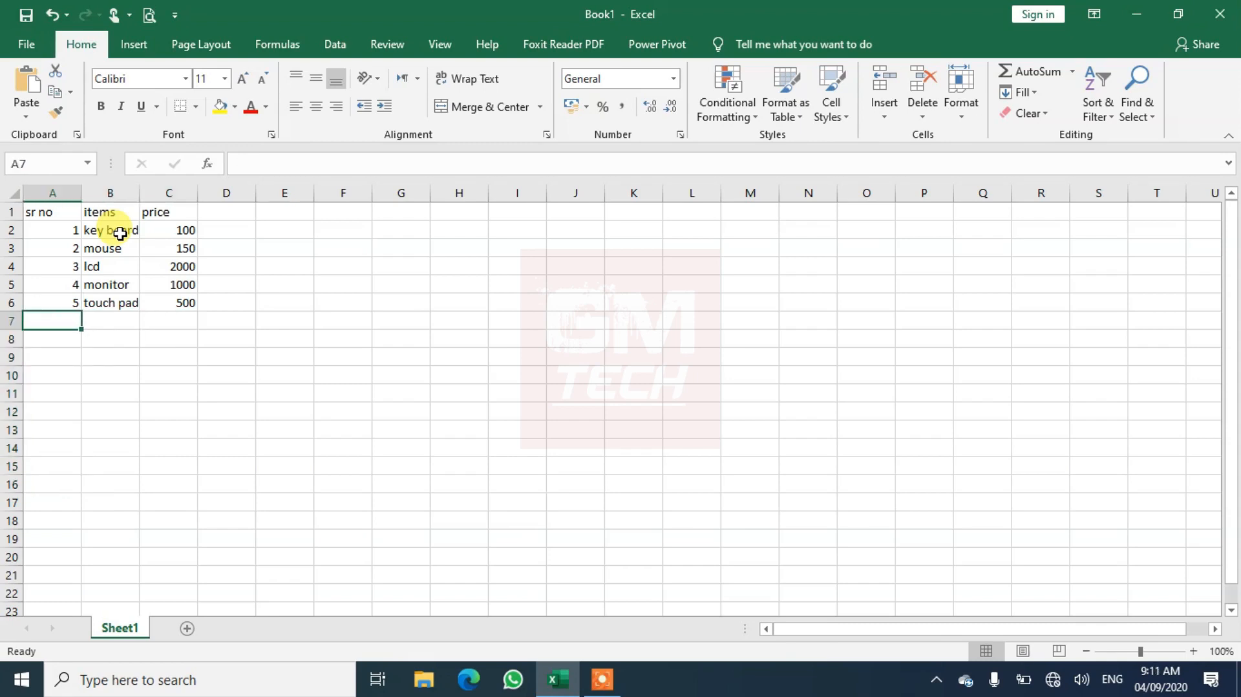
key(Right)
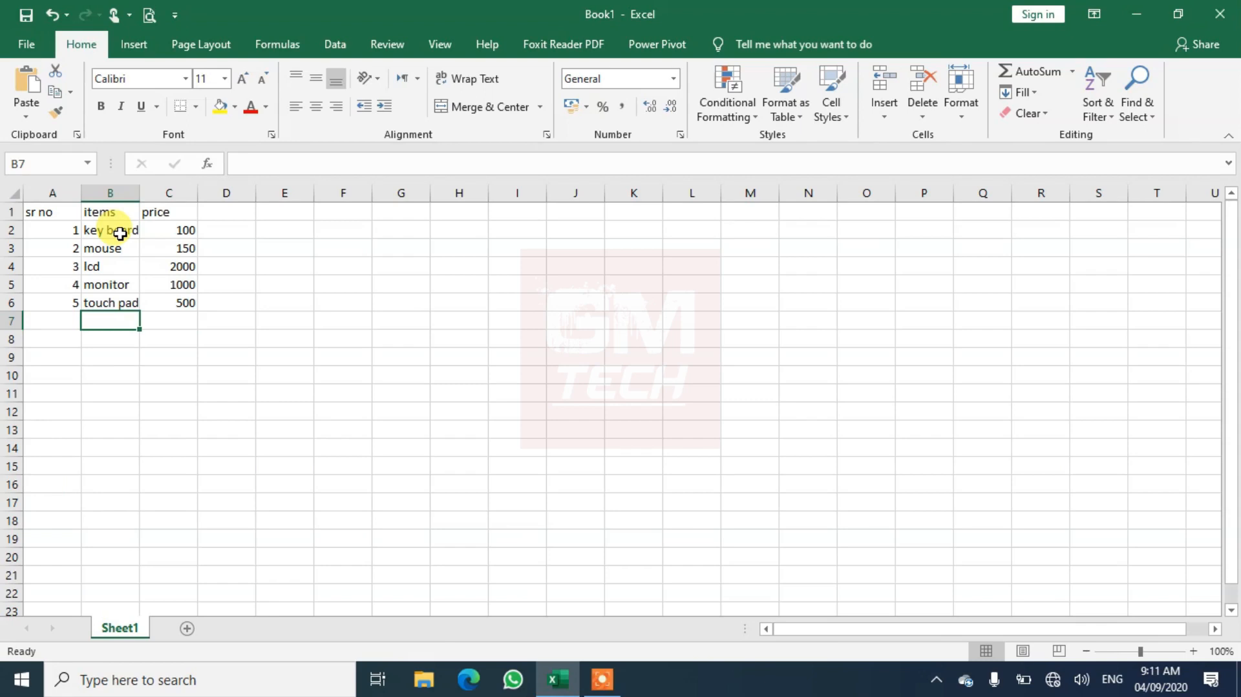
text(total)
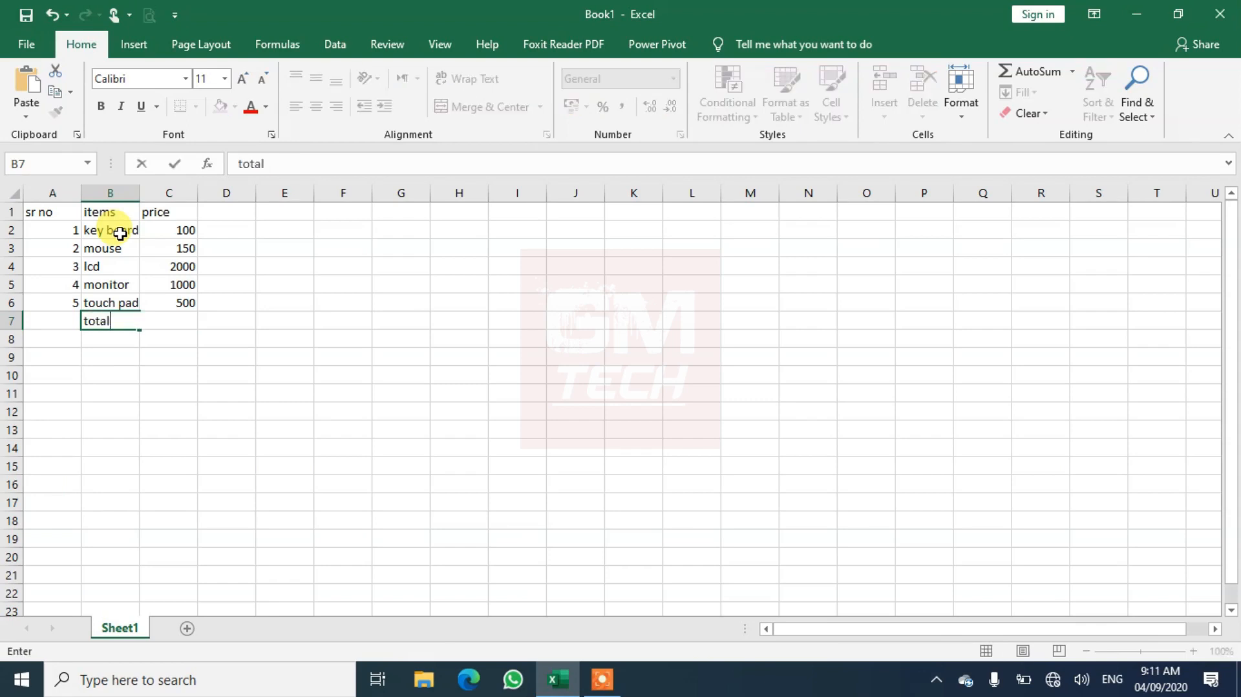
key(Tab)
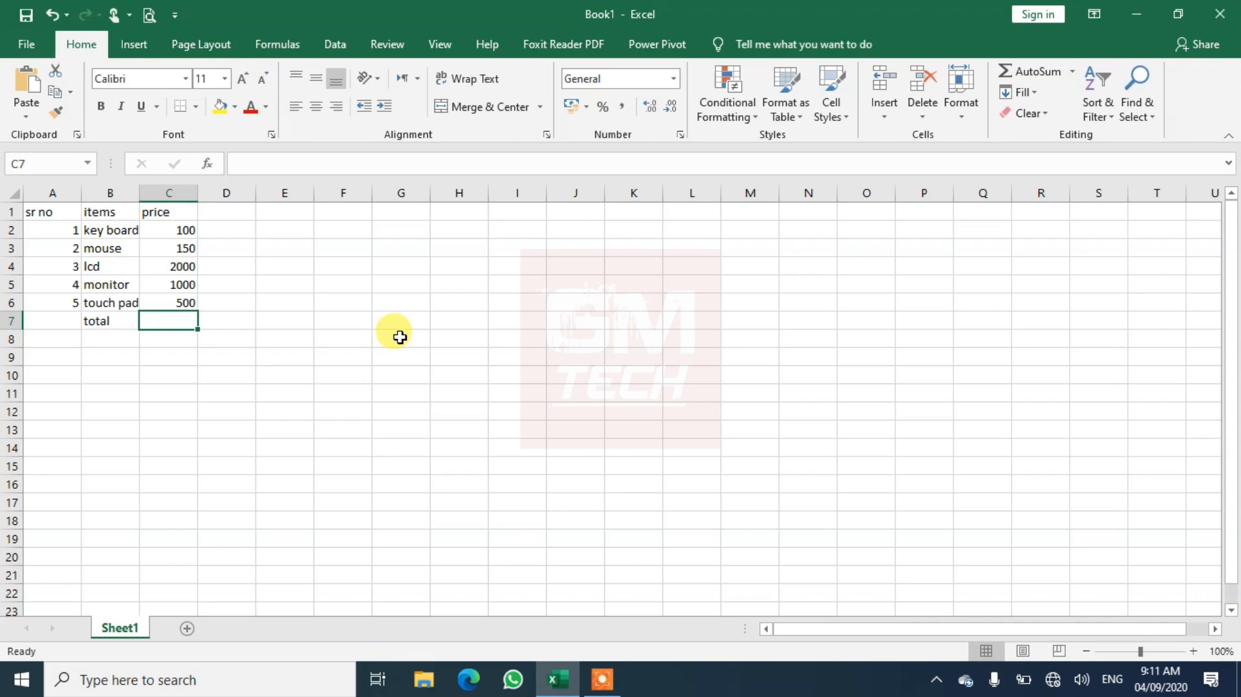
Add up the five prices in cell C7 with the formula =c2+c3+c4+c5+c6.
text(=)
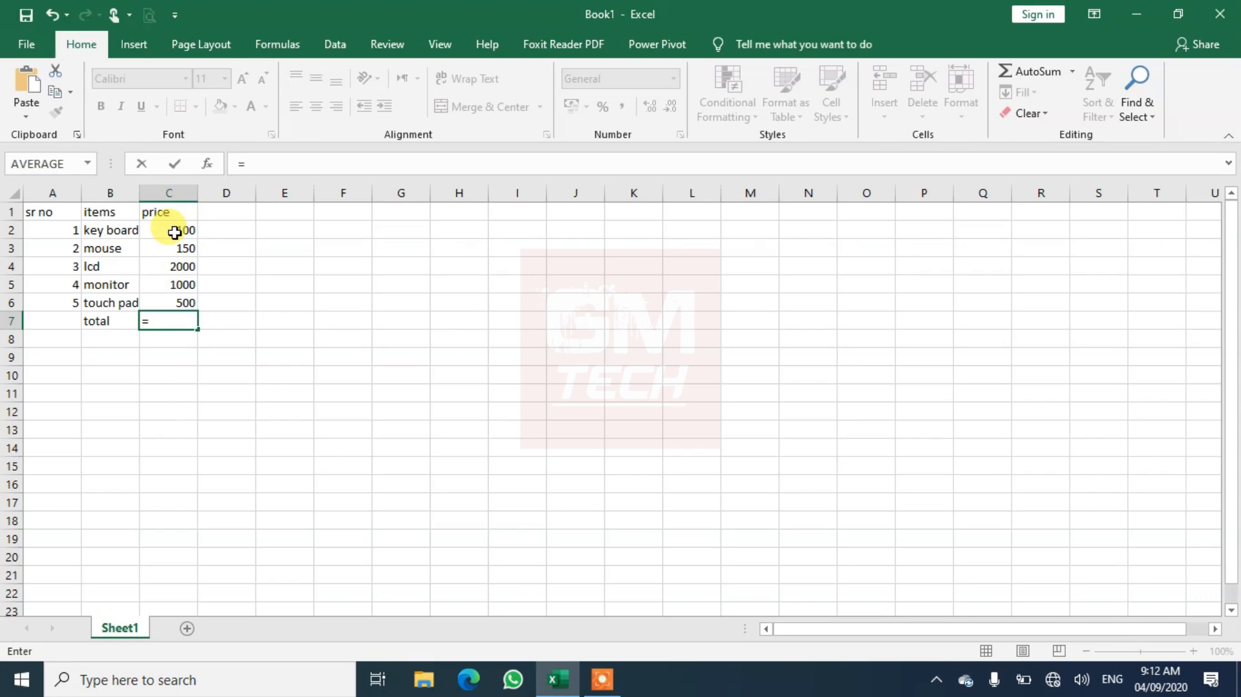
text(c)
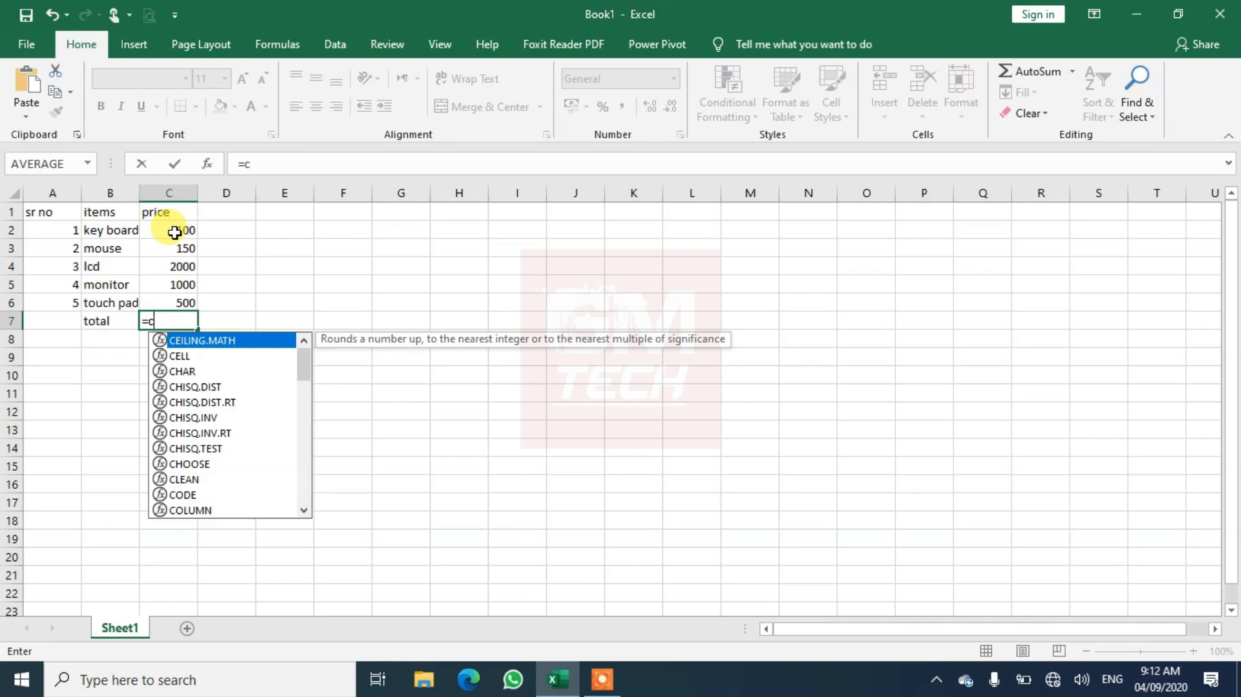
text(2)
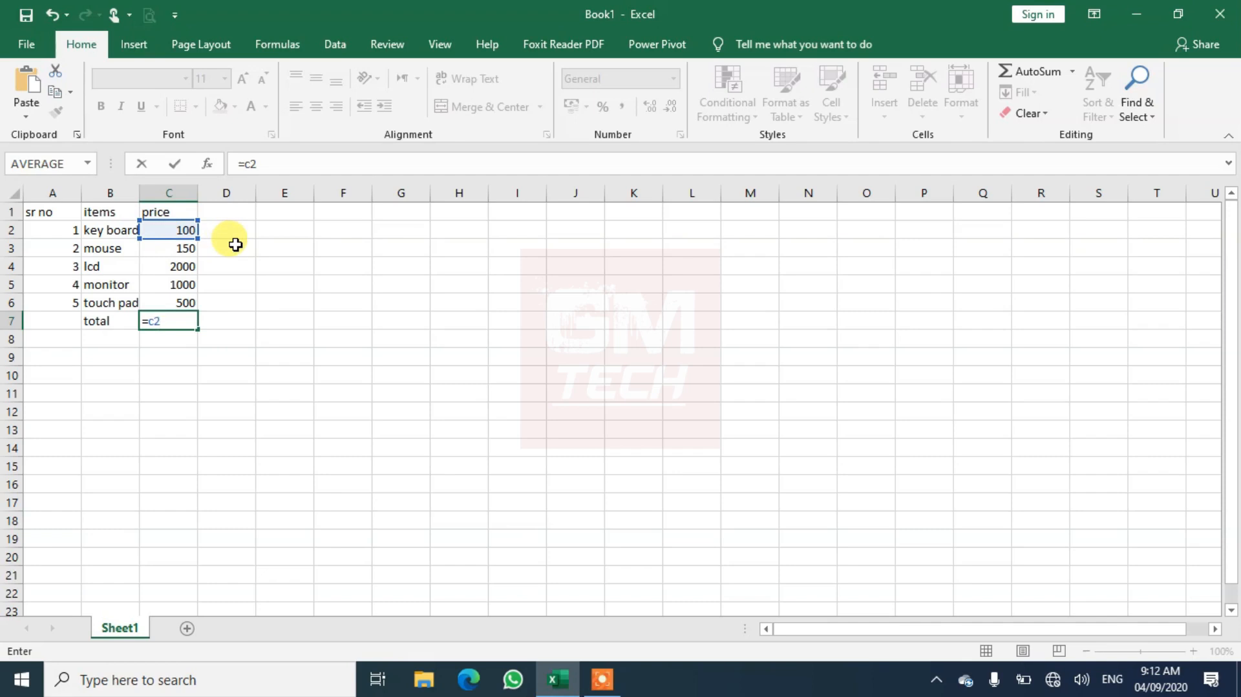
text(+c3)
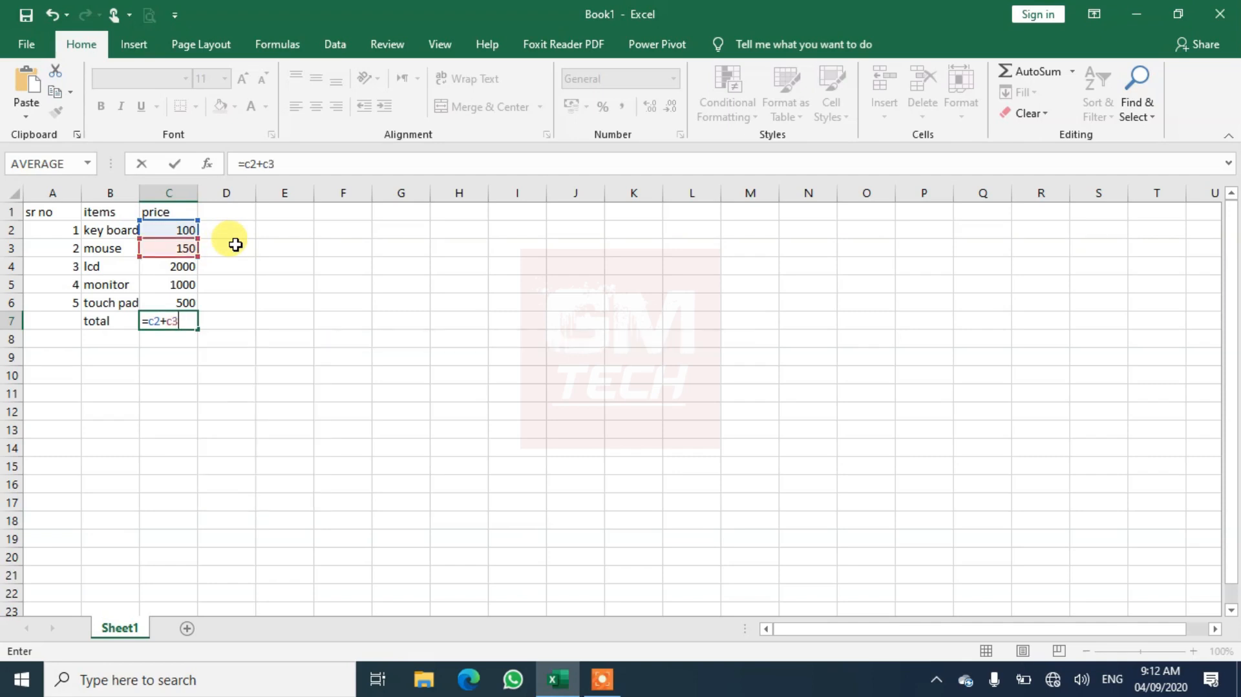
text(+c4)
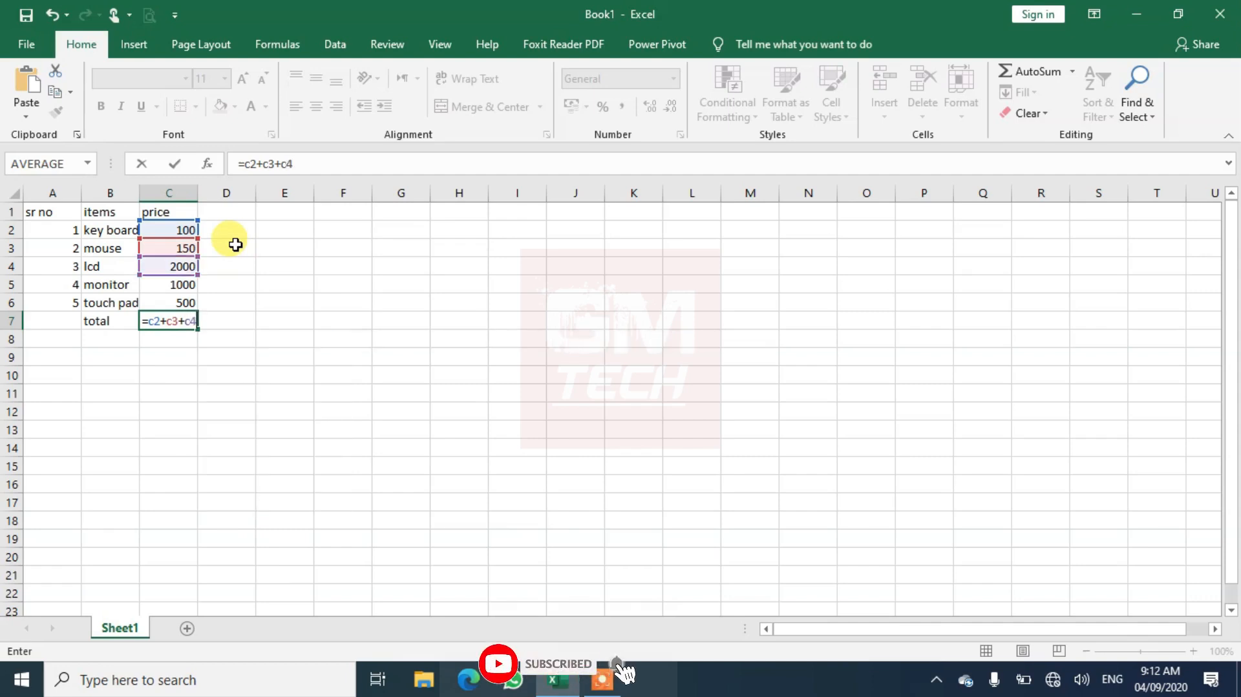
text(+c5)
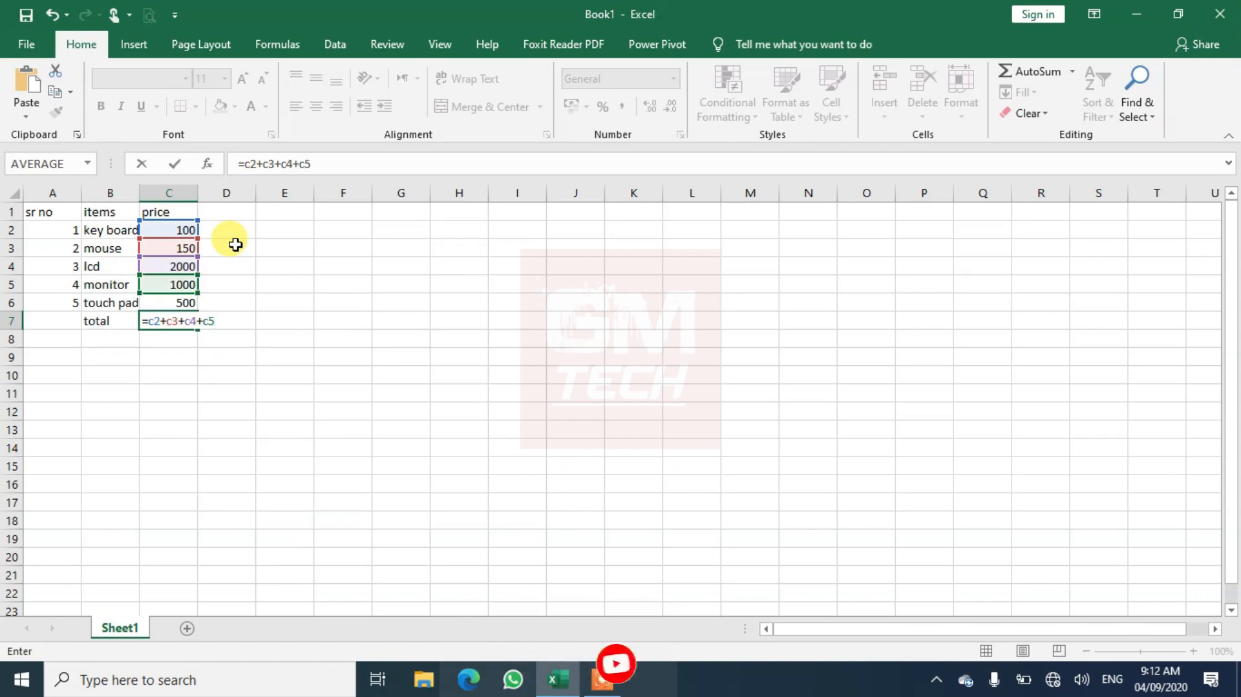
text(+)
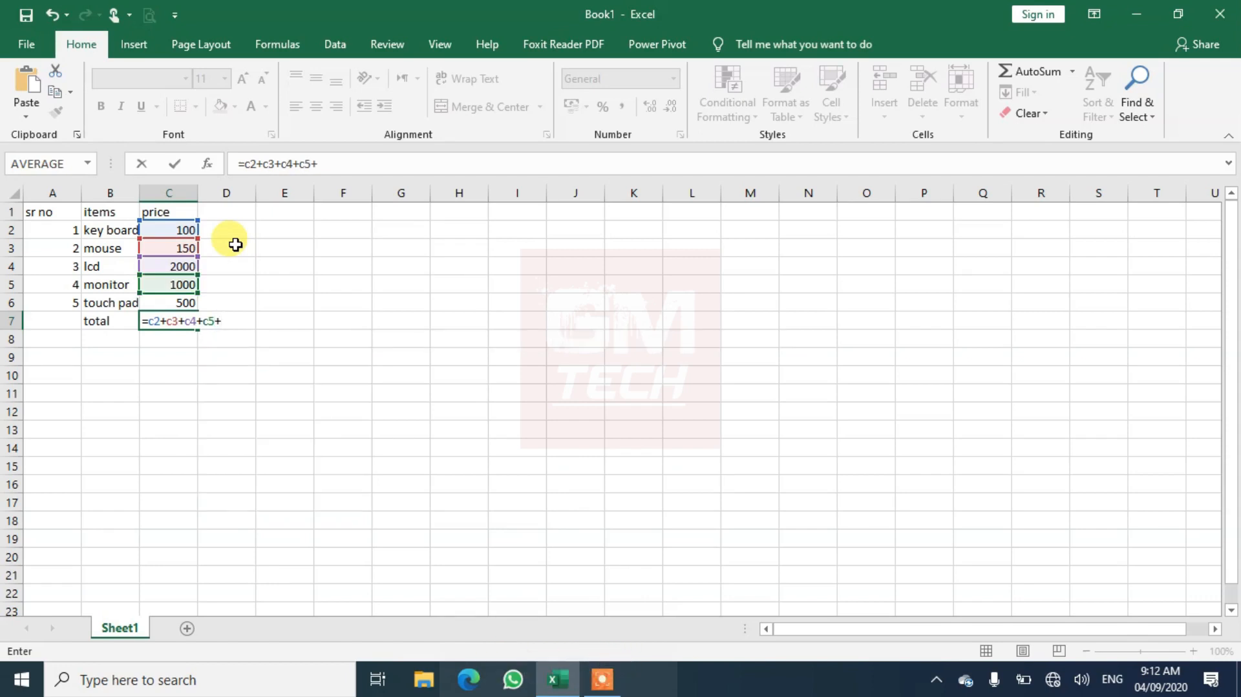
text(c6)
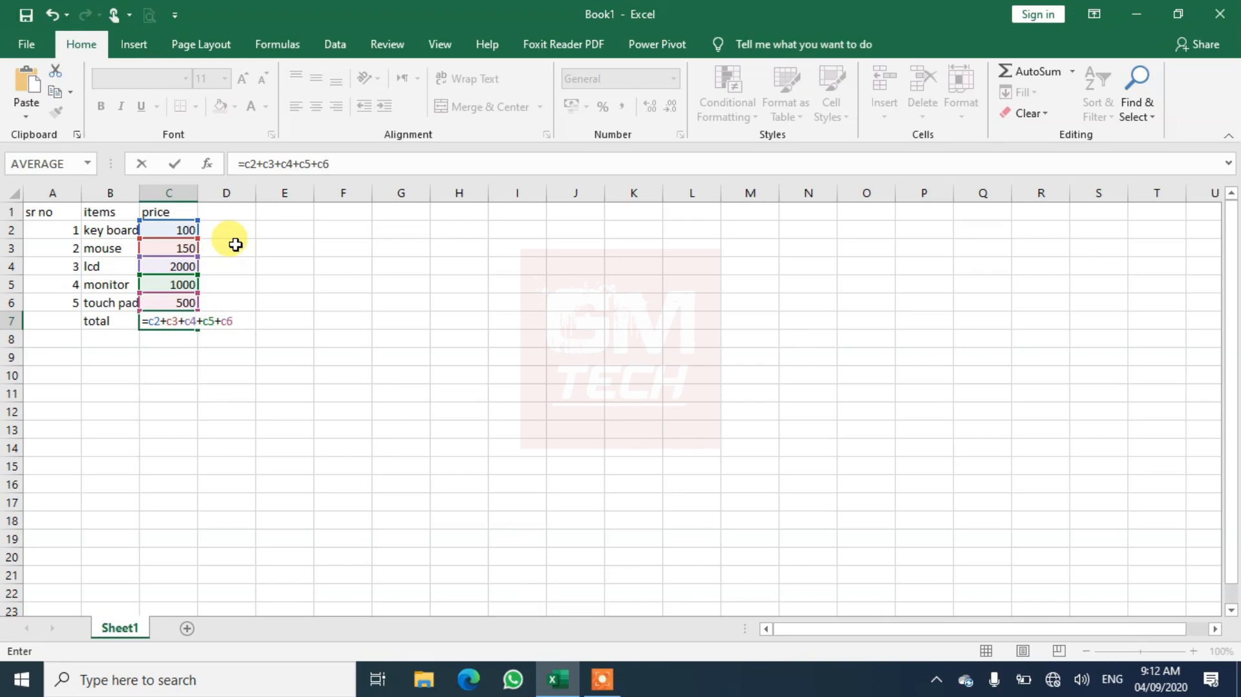
key(Return)
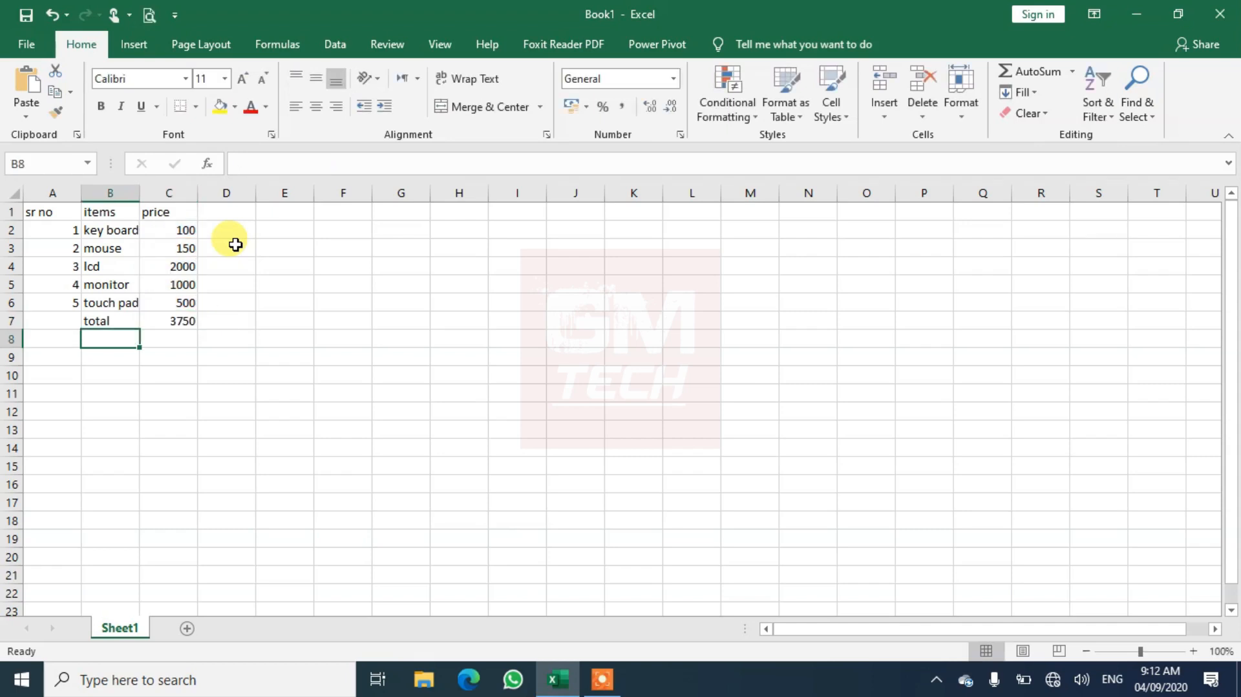
Make the total amount in cell C7 bold and enlarge its font to size 18.
click(173, 321)
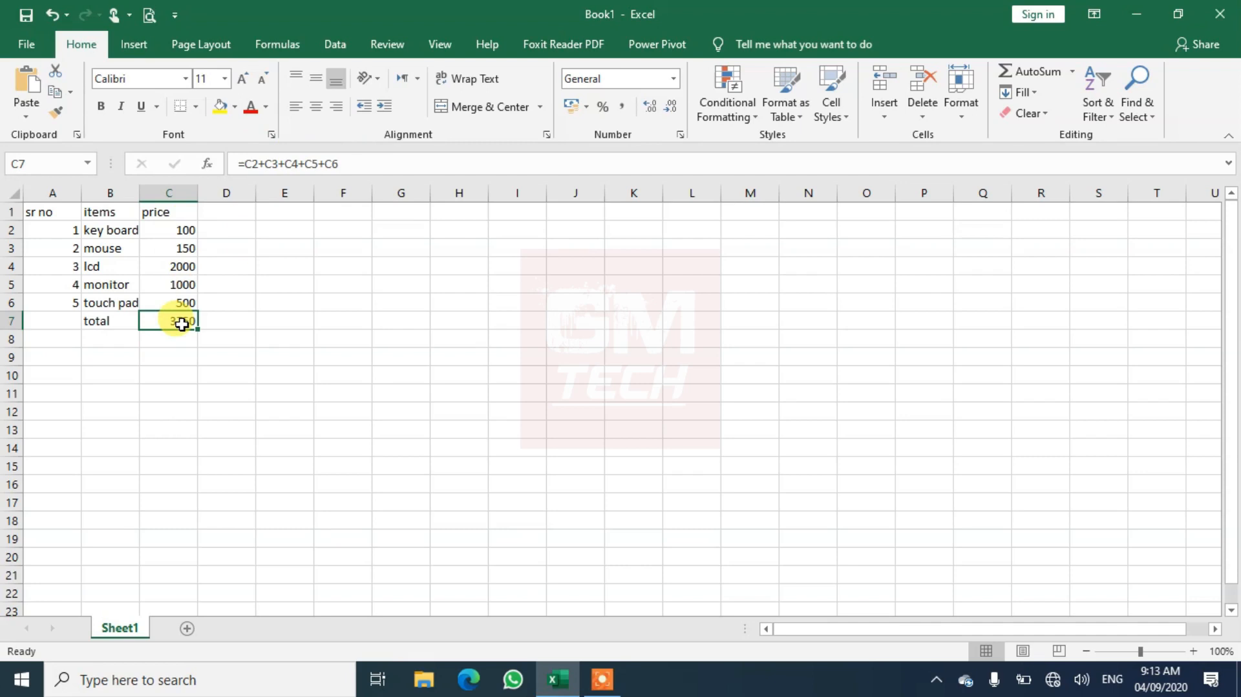
click(101, 106)
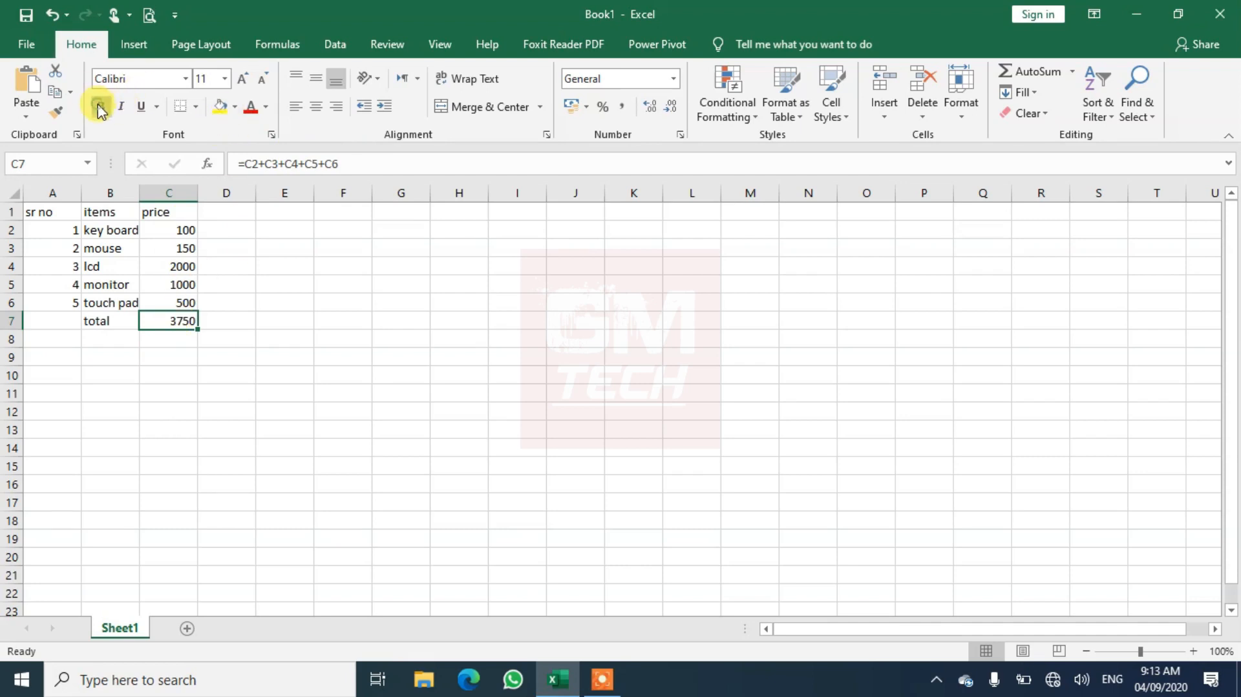
click(246, 81)
click(245, 81)
click(246, 81)
click(246, 81)
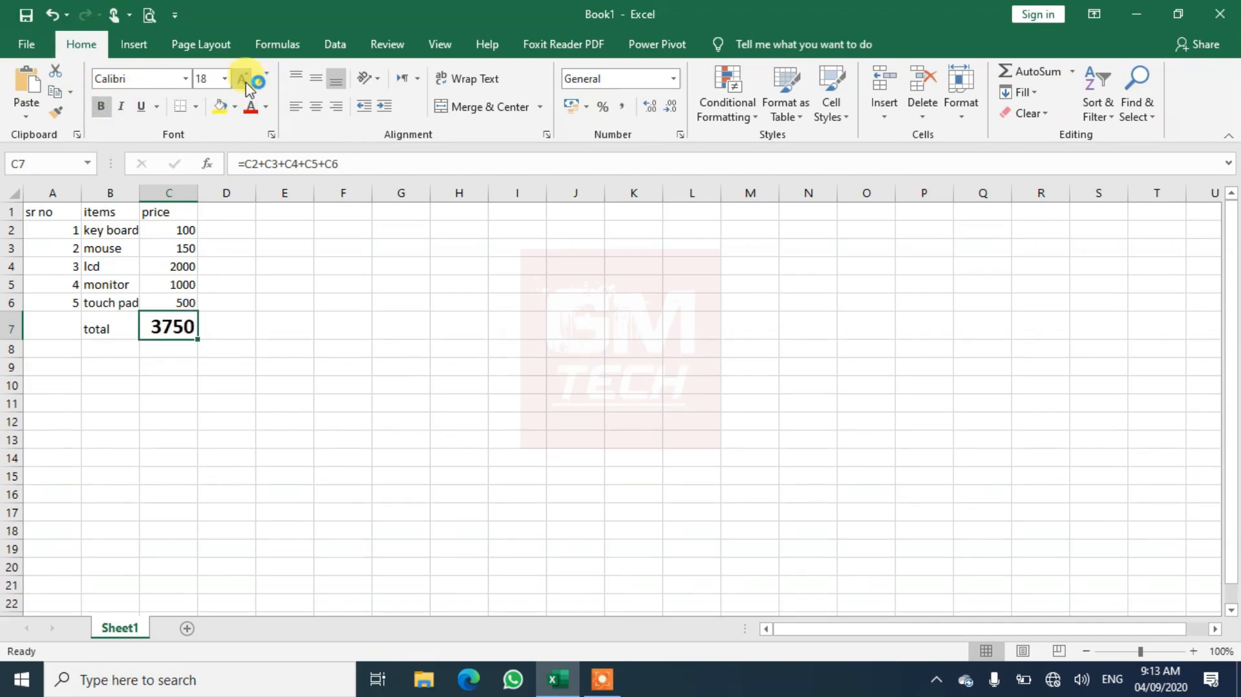
Copy the formatting of the total amount in C7 onto the "total" label in B7 with Format Painter.
click(103, 325)
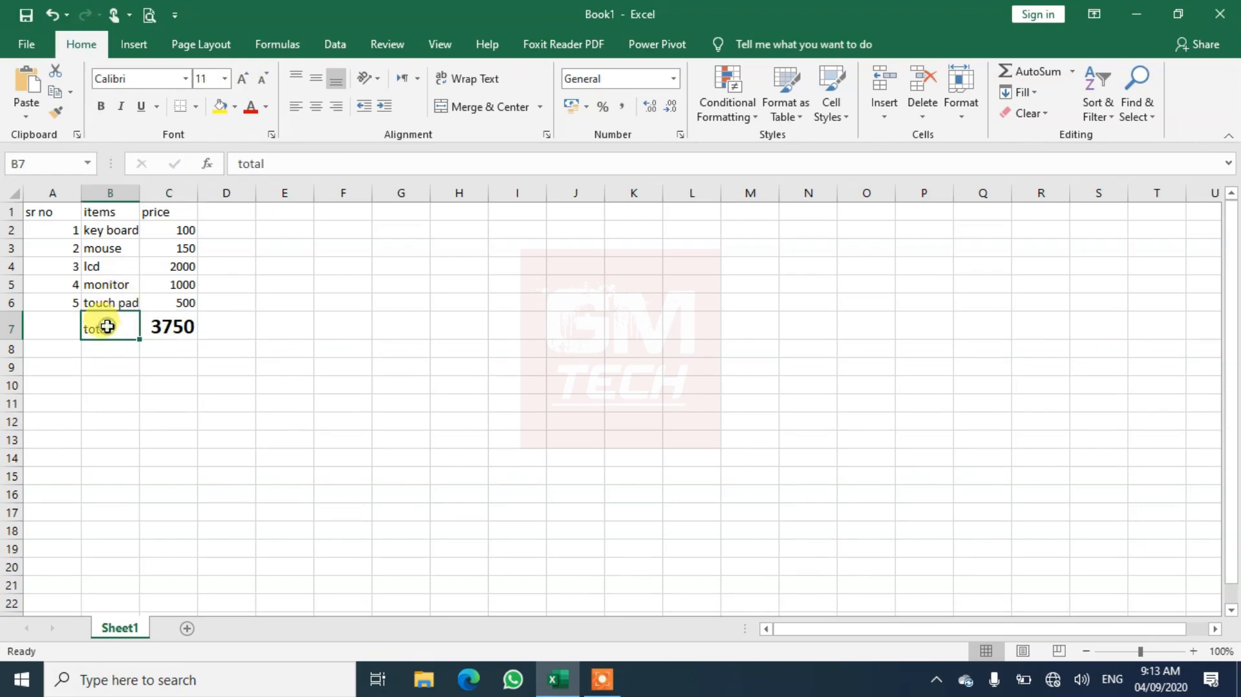
click(172, 327)
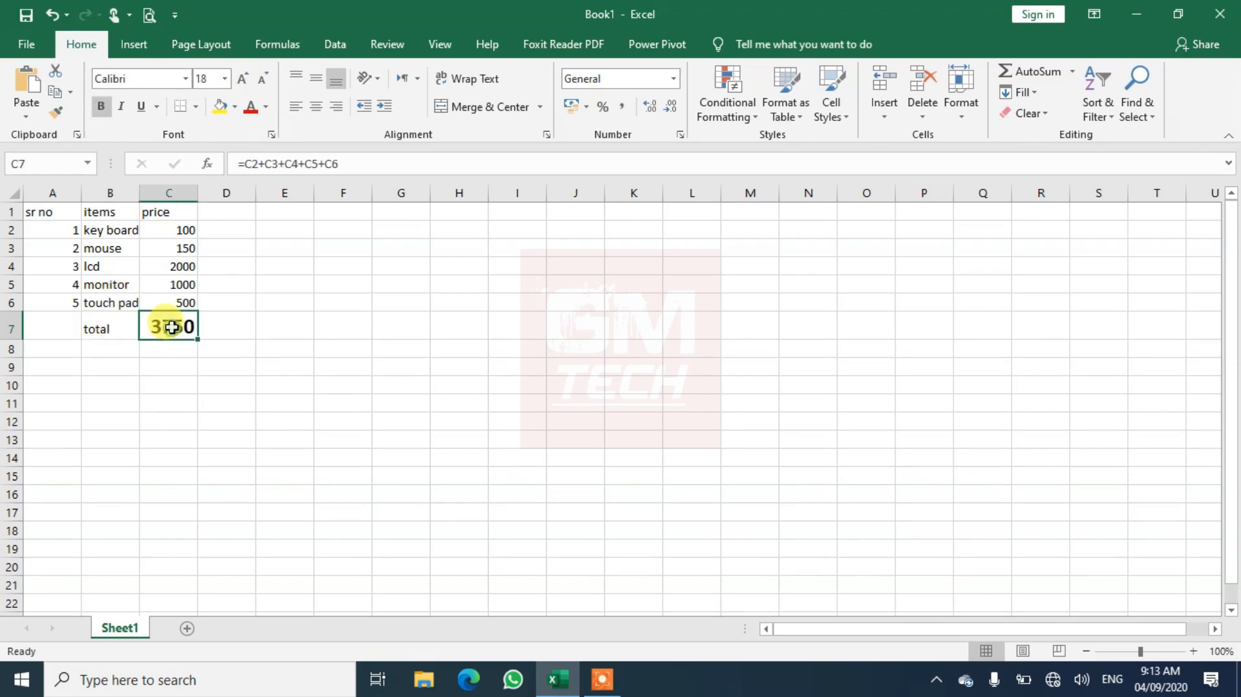
click(57, 112)
click(103, 336)
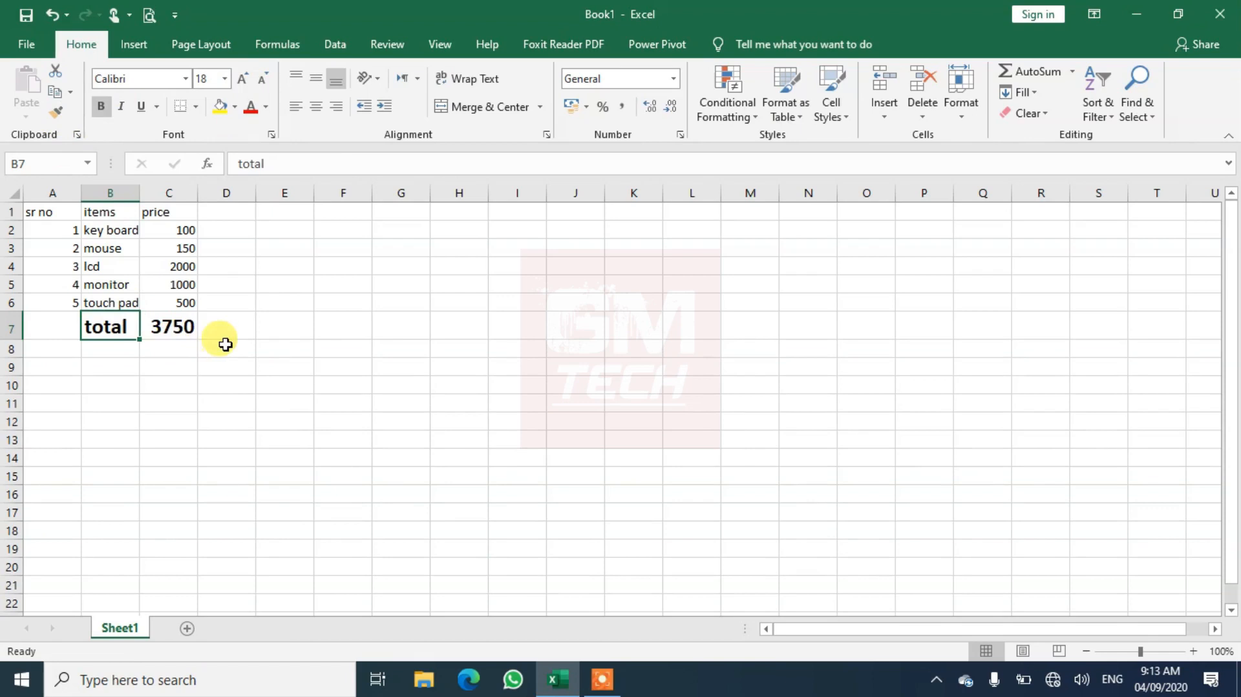
Change the prices of the mouse to 455, the lcd to 500 and the monitor to 1200.
click(163, 327)
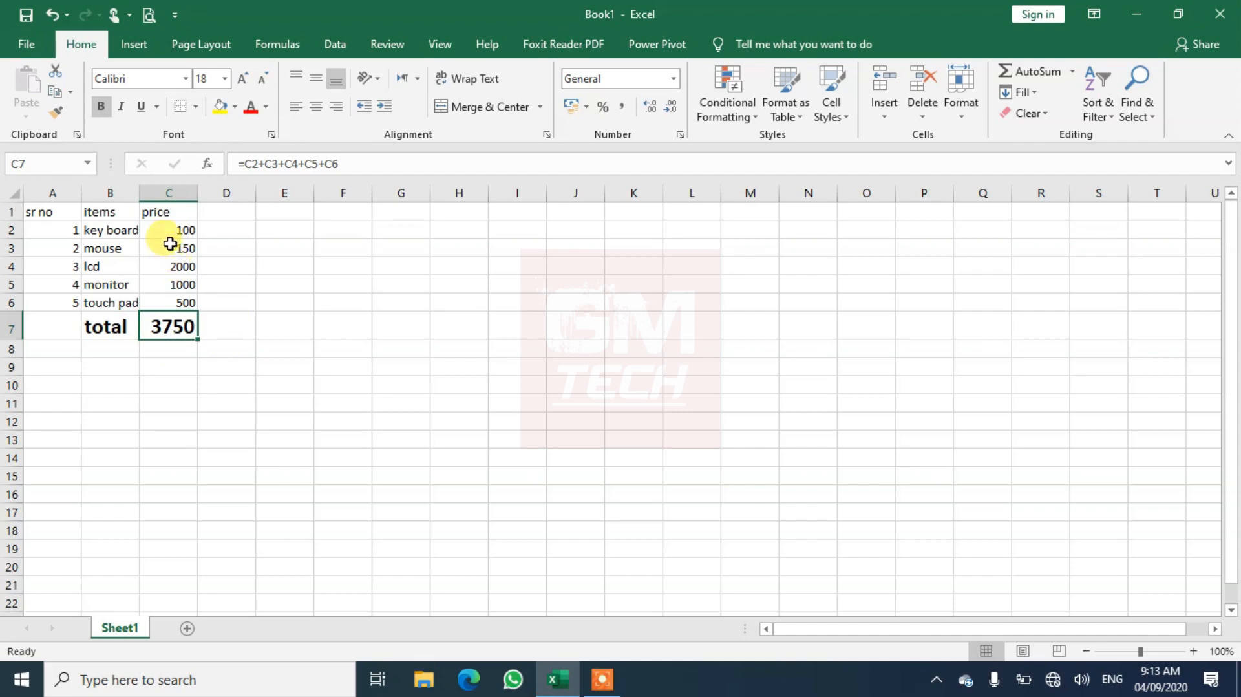
click(170, 243)
text(455)
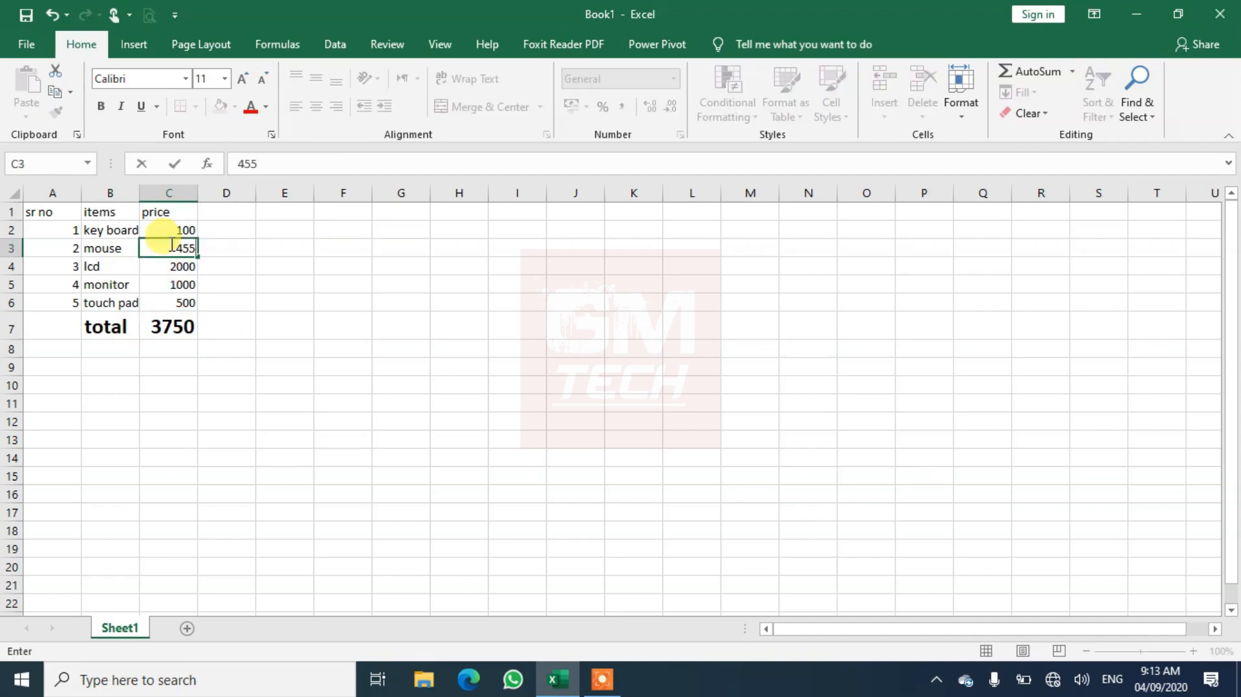
key(Return)
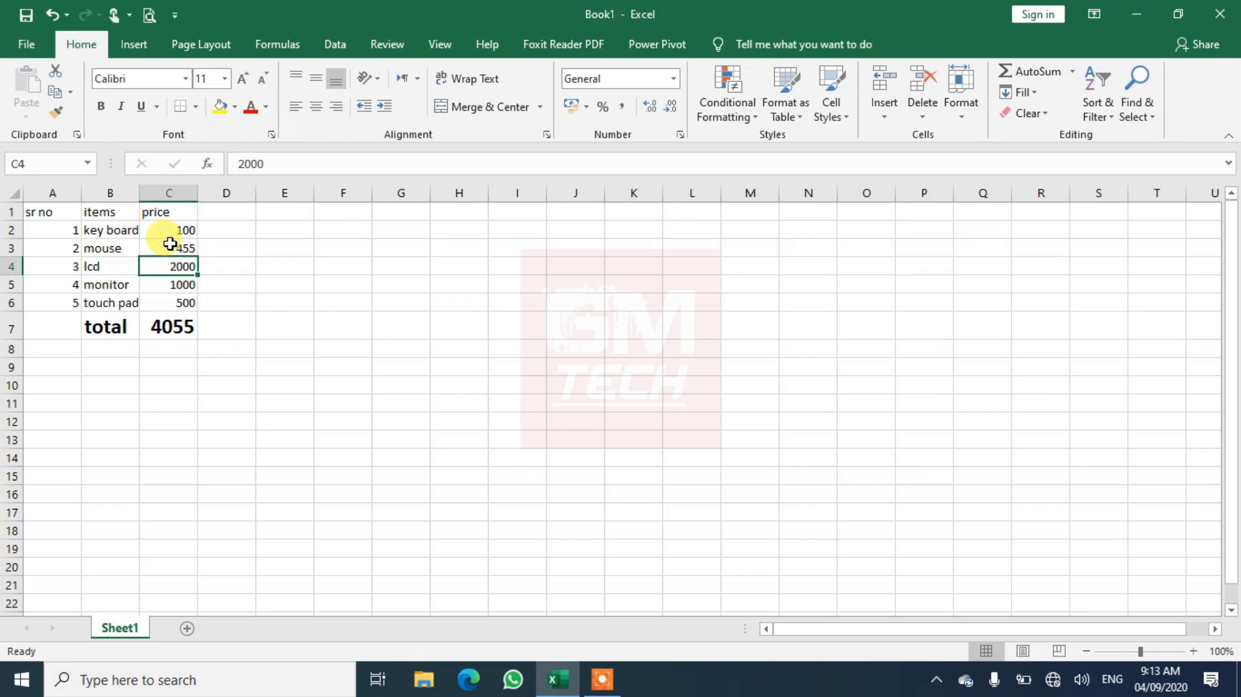
text(500)
key(Return)
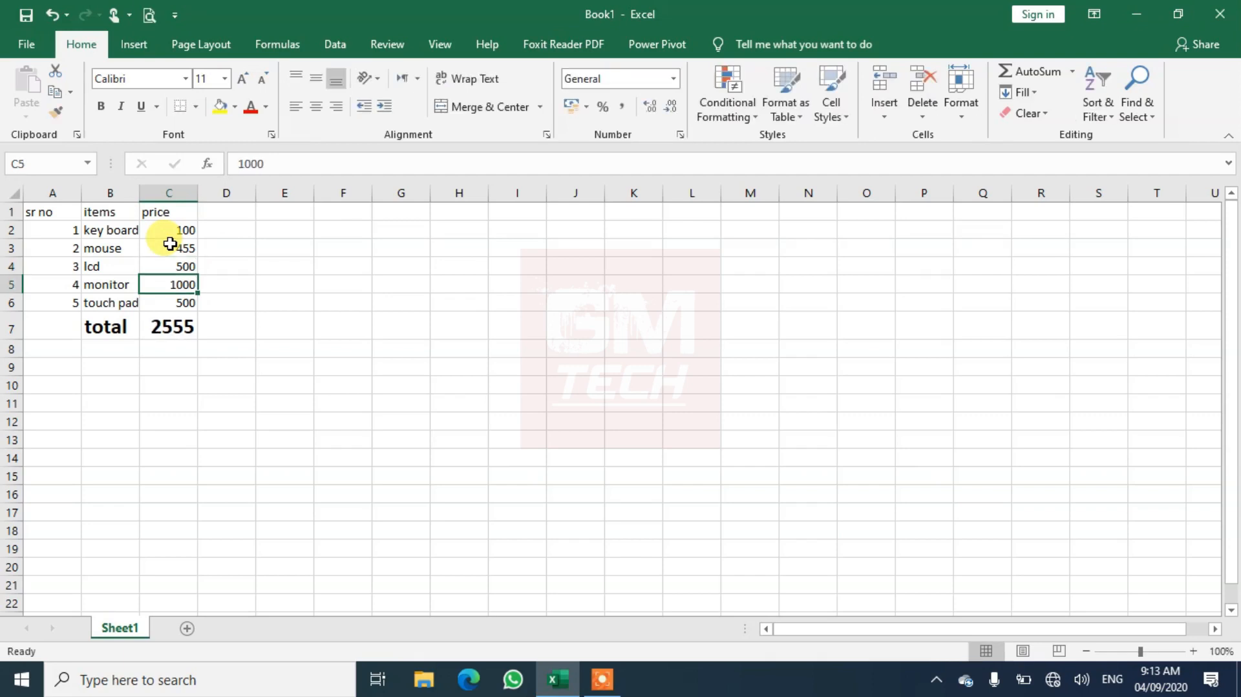
text(1200)
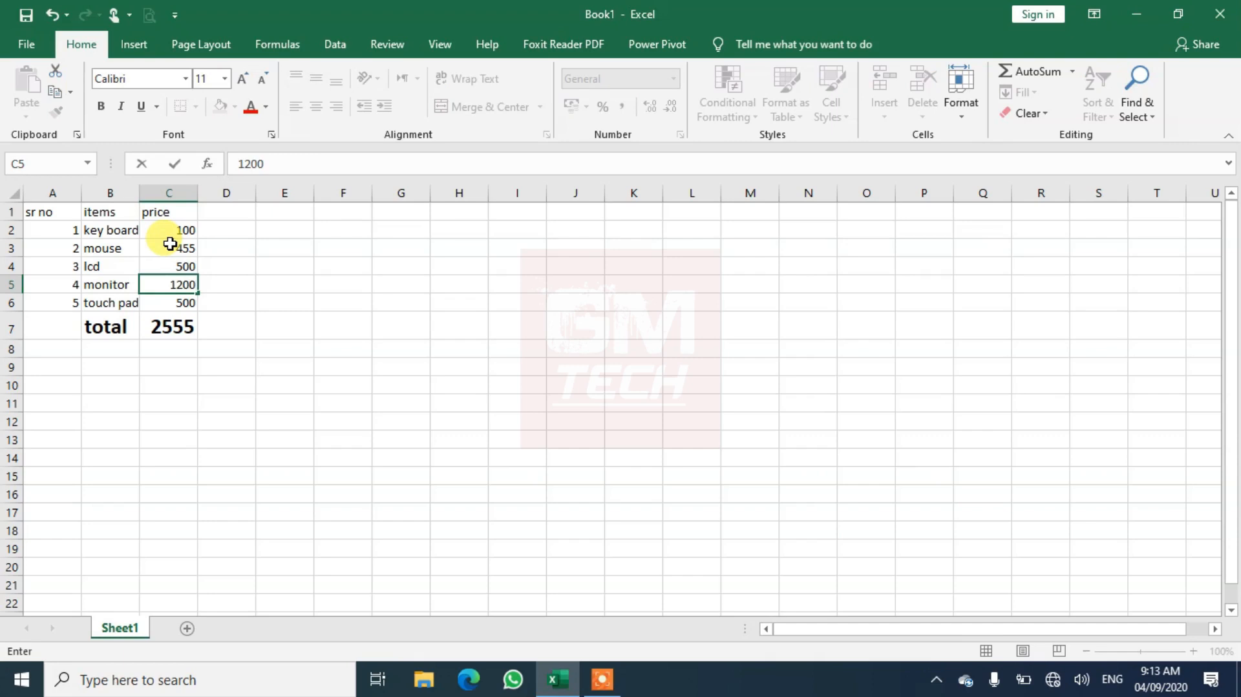
key(Return)
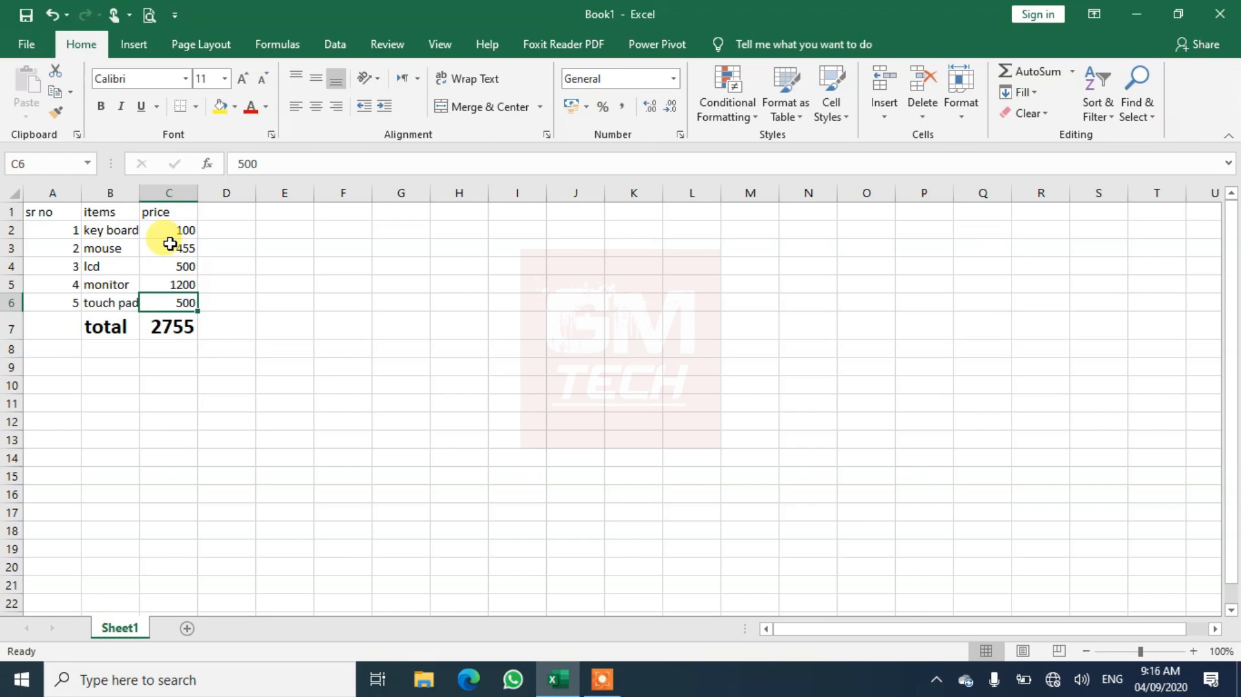
Enter the label "sum formula" in cell B8 below the "total" label.
click(166, 331)
click(166, 331)
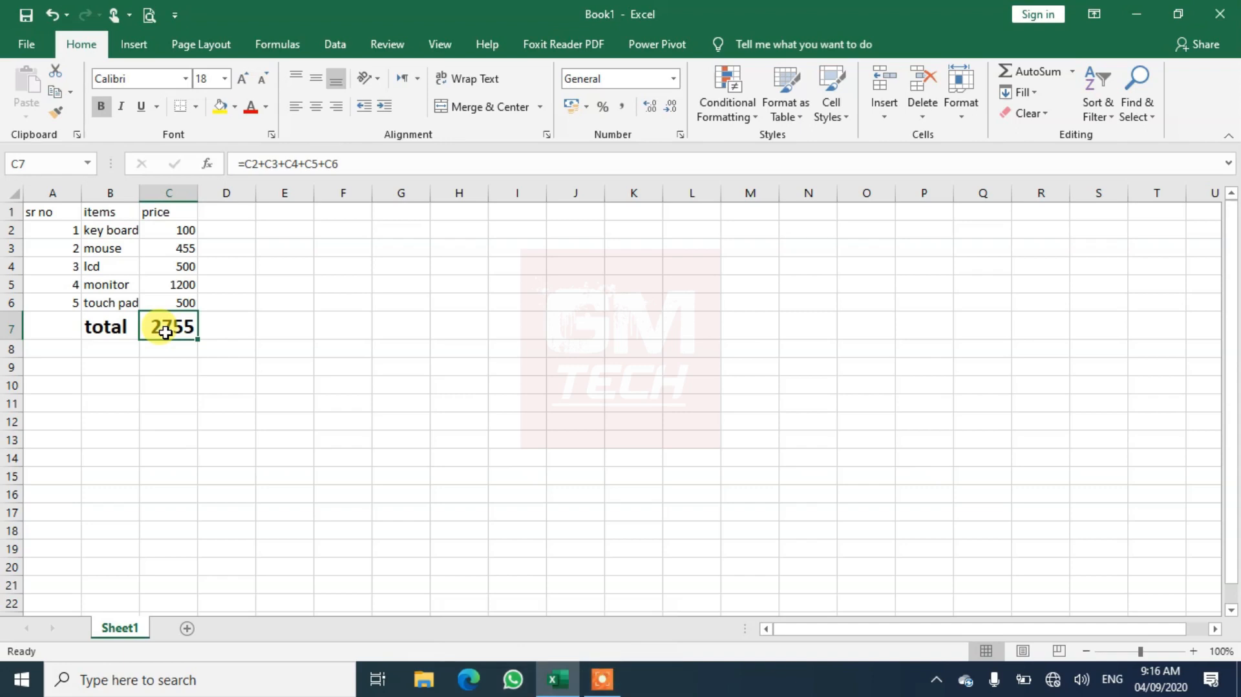
key(Down)
key(Left)
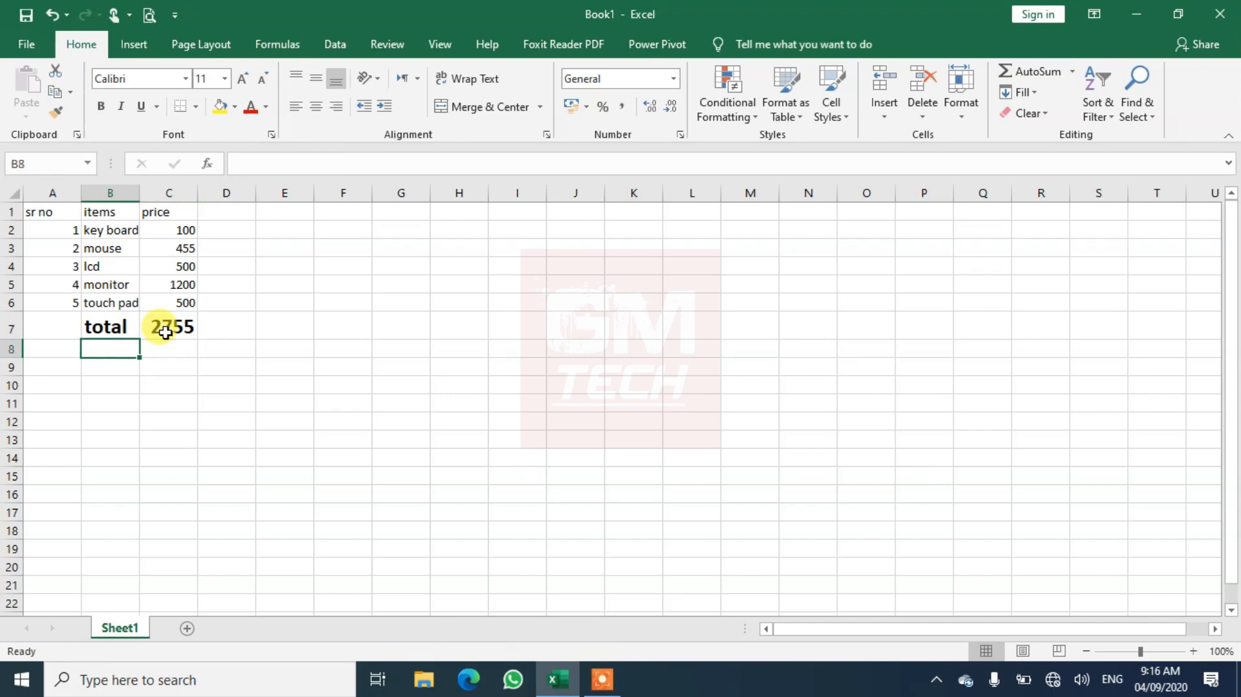
text(su)
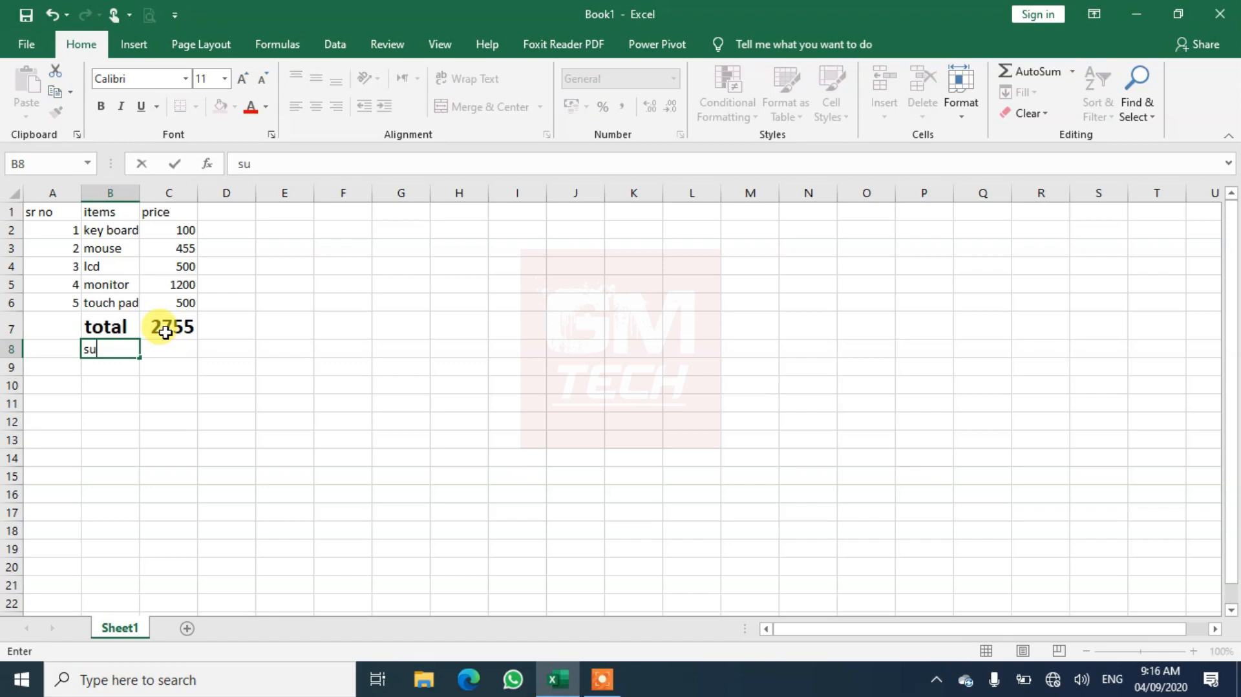
text(m formula)
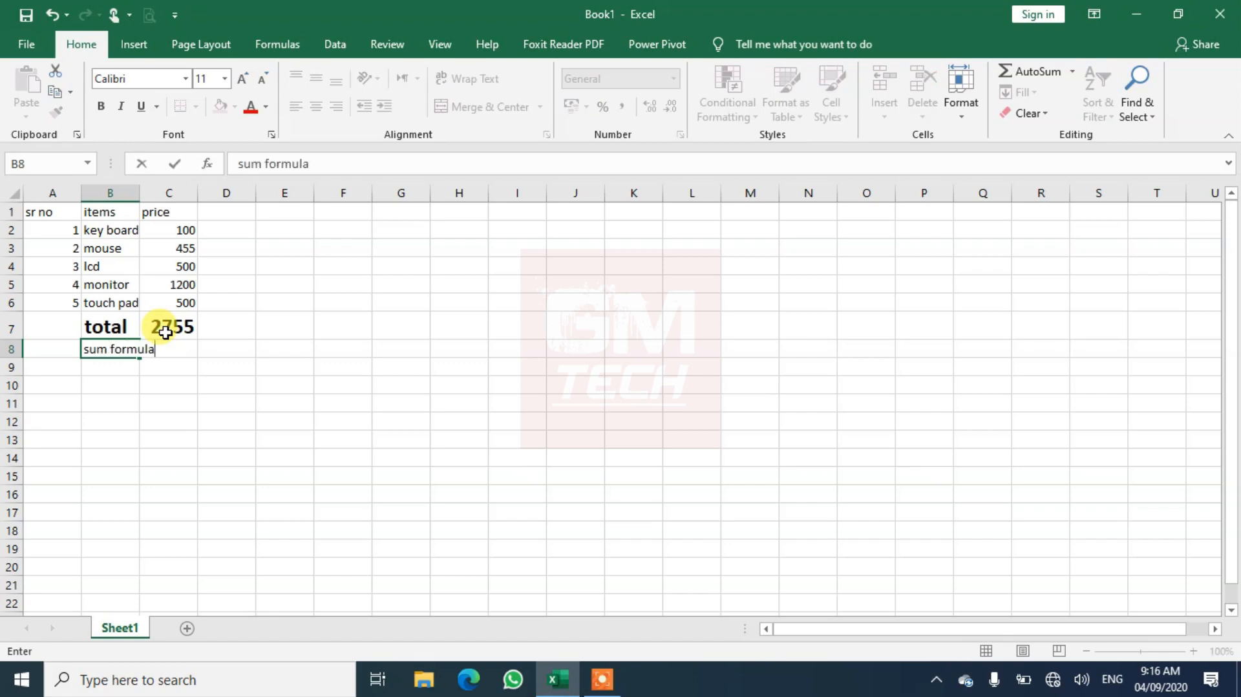
key(Right)
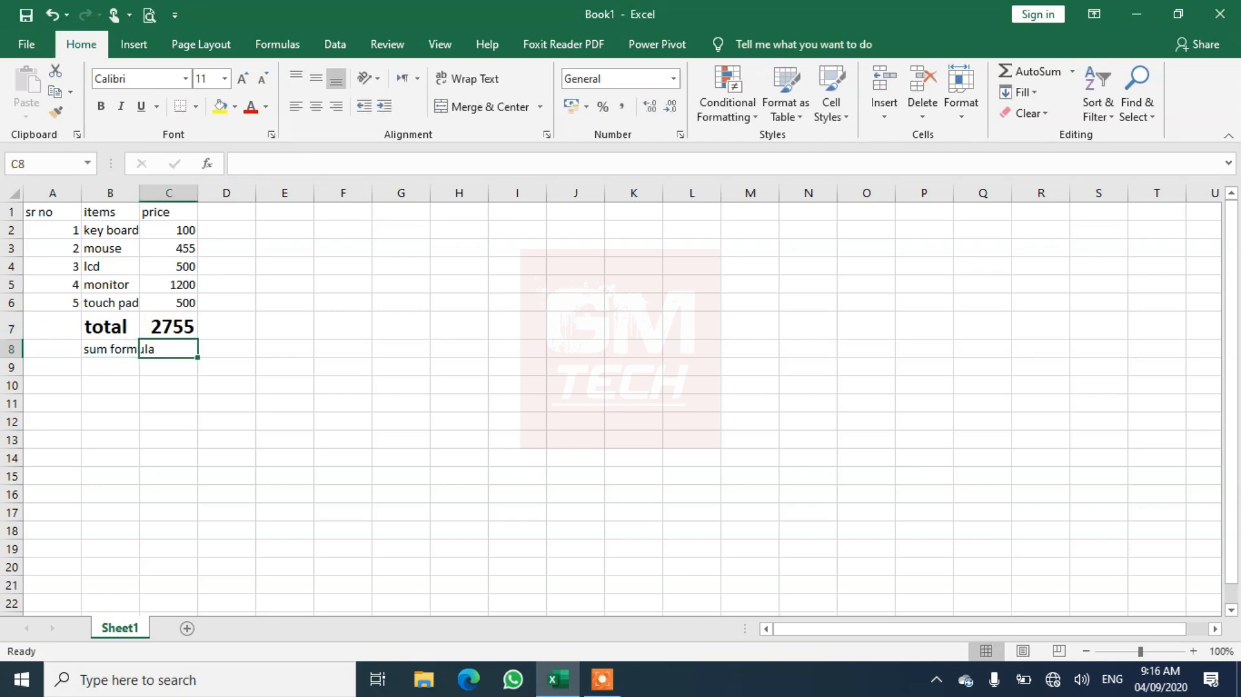
Make the "sum formula" label in B8 bold at font size 18 and autofit column B to its contents.
click(105, 351)
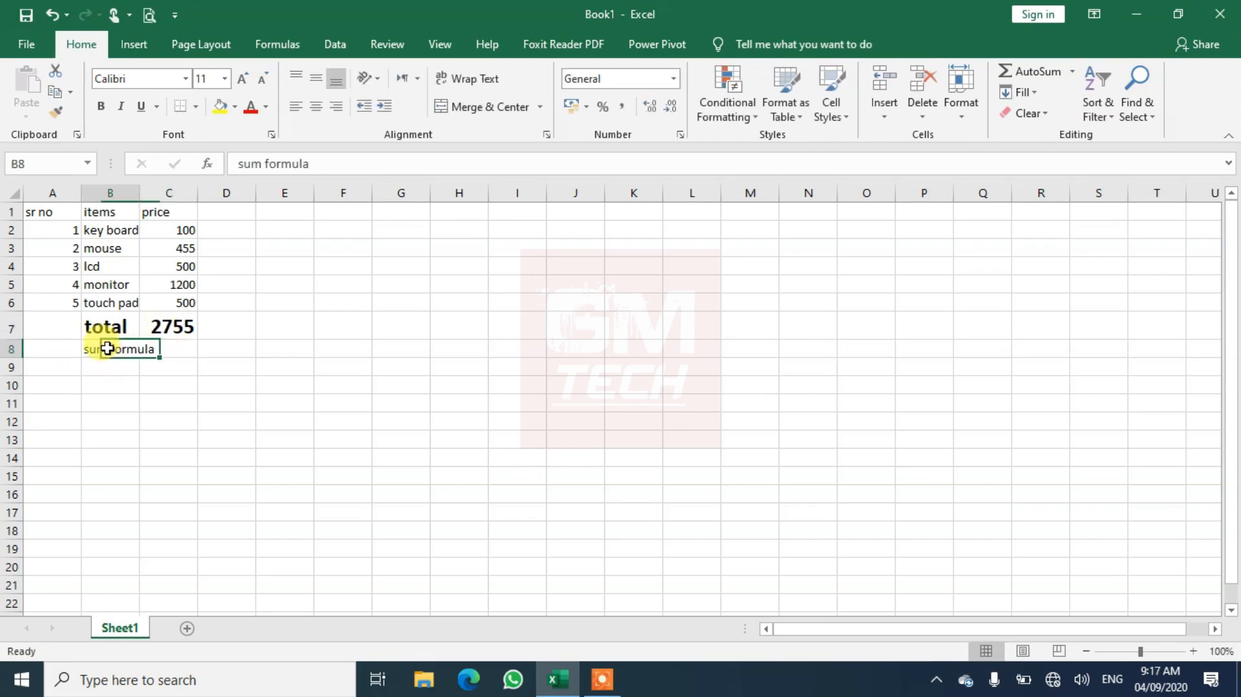
click(100, 106)
click(244, 80)
click(243, 80)
click(244, 80)
click(244, 80)
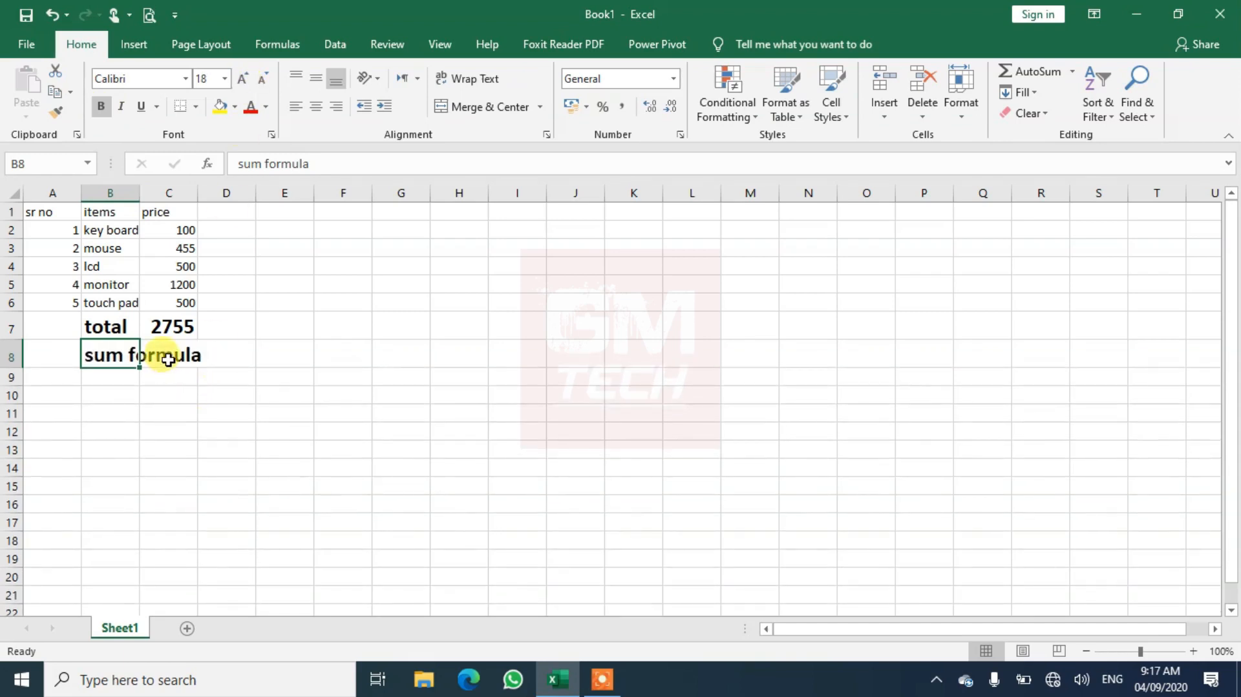
double_click(140, 192)
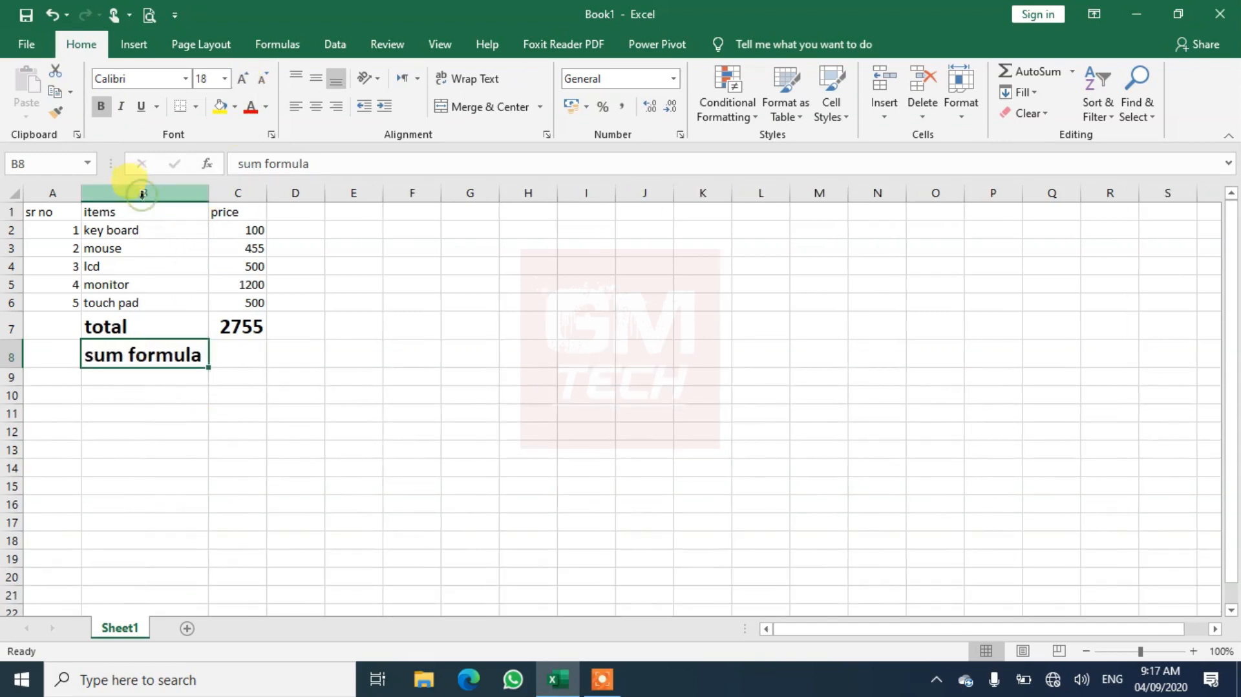
click(241, 351)
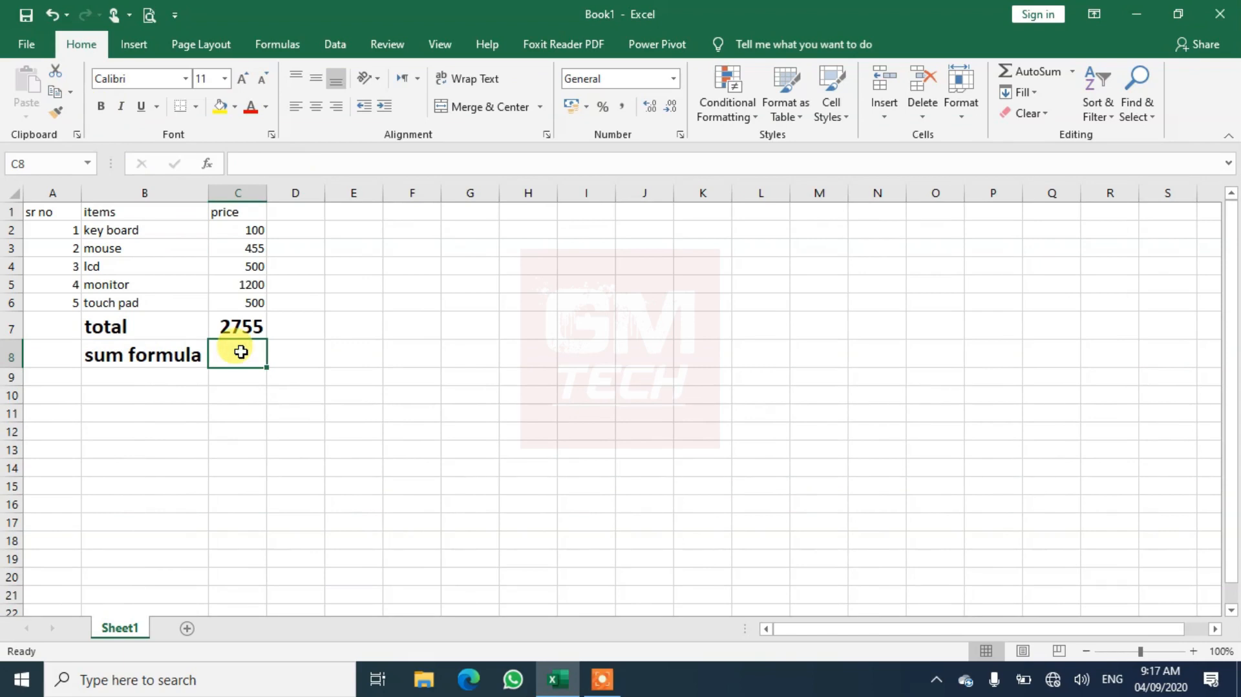
Enter the formula =sum(c2:c6) in C8 beside the "sum formula" label to total the item prices.
text(=)
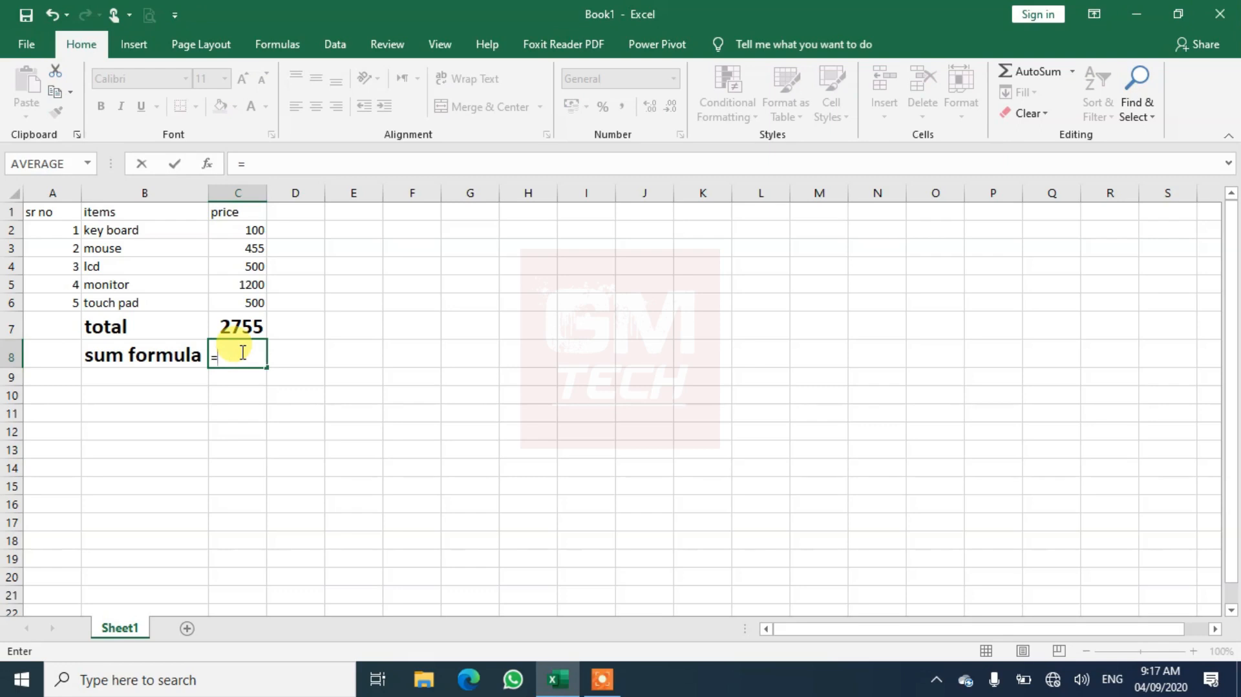
text(sum)
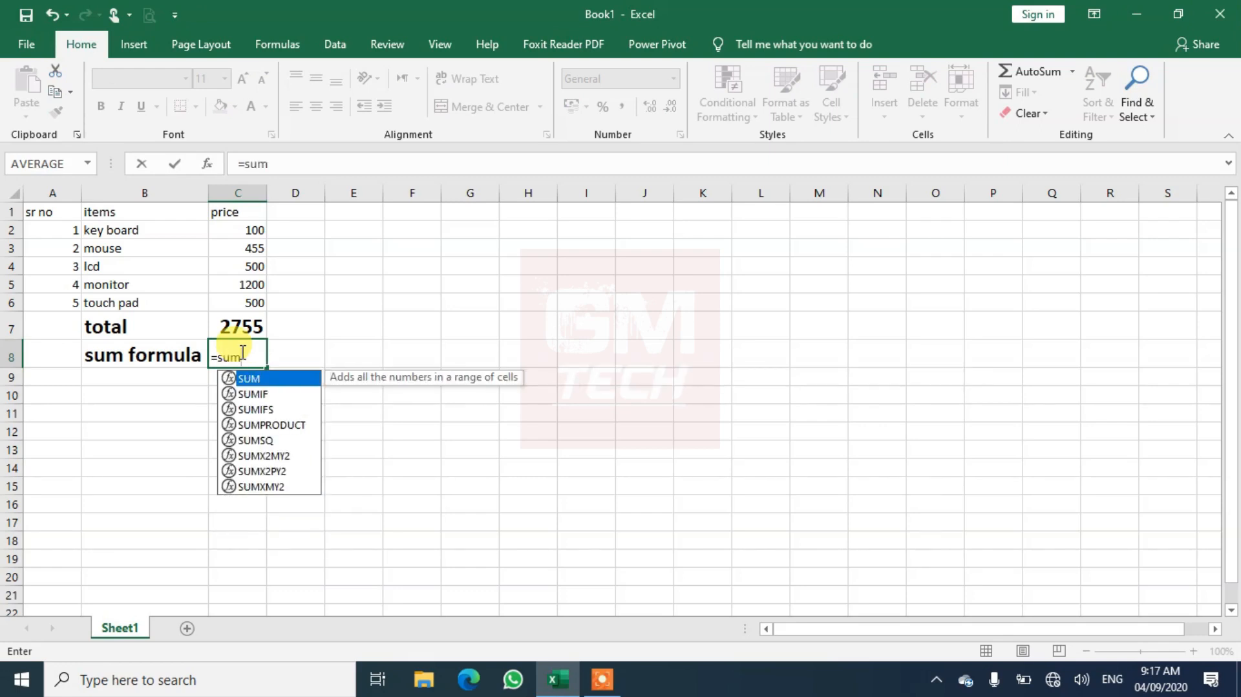
text(()
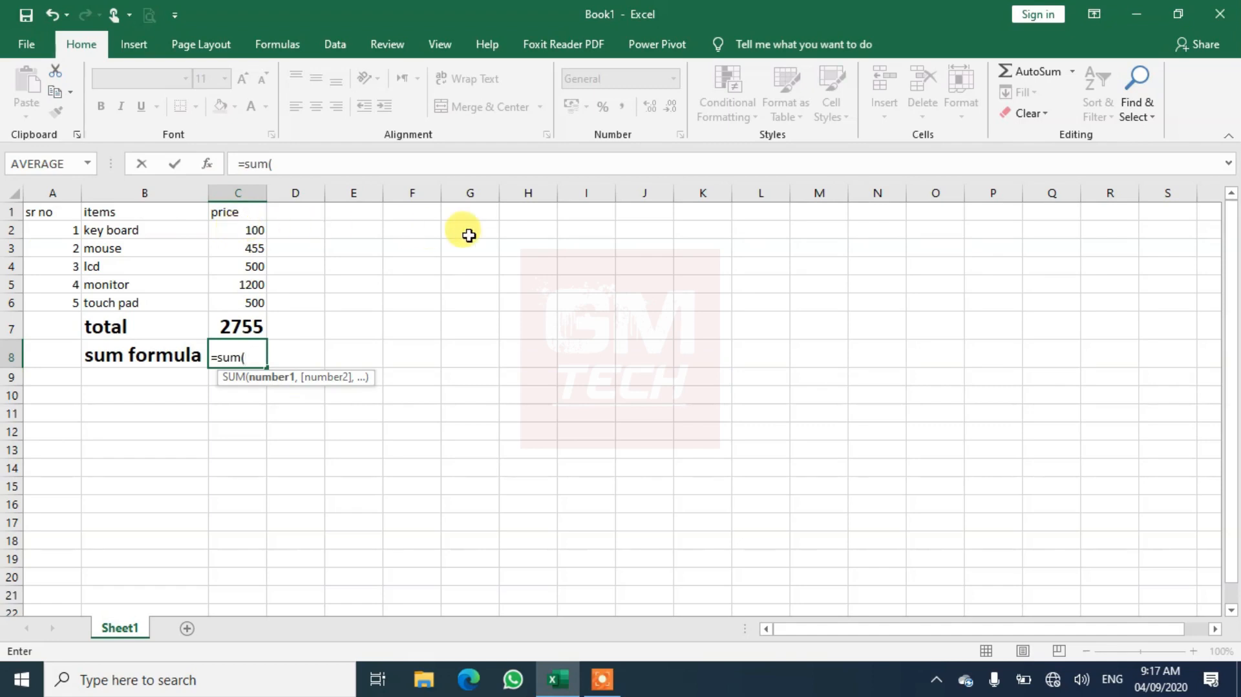
text(c2)
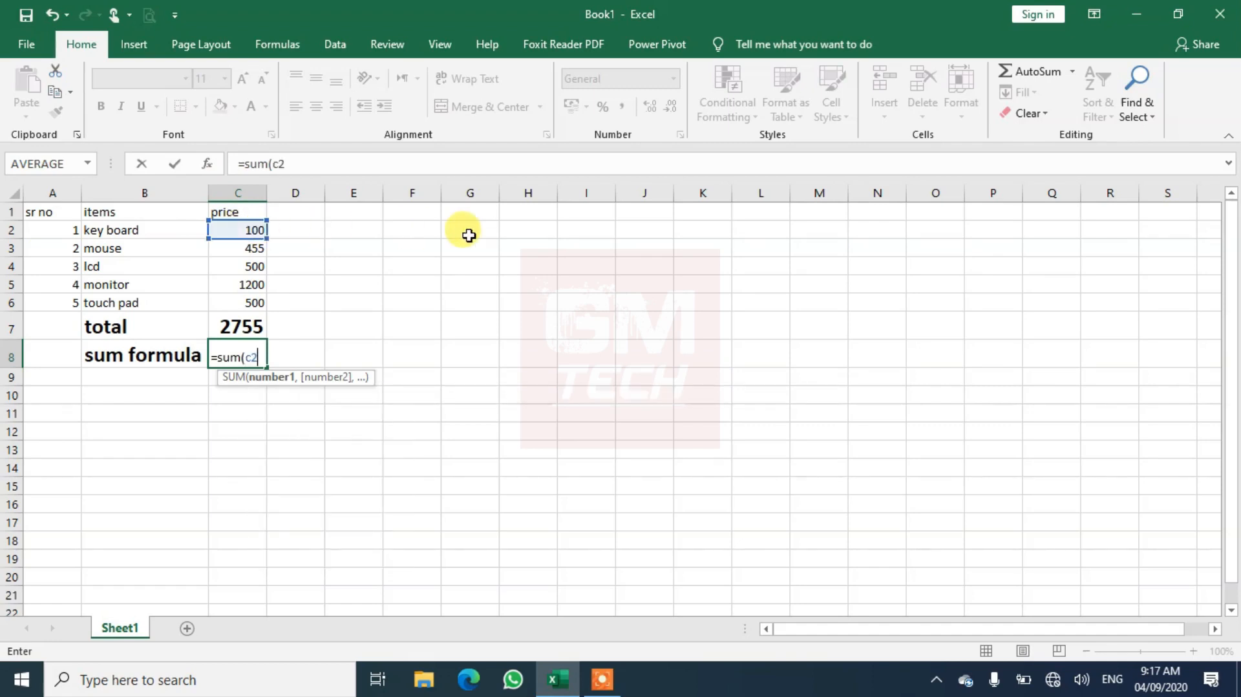
text(:)
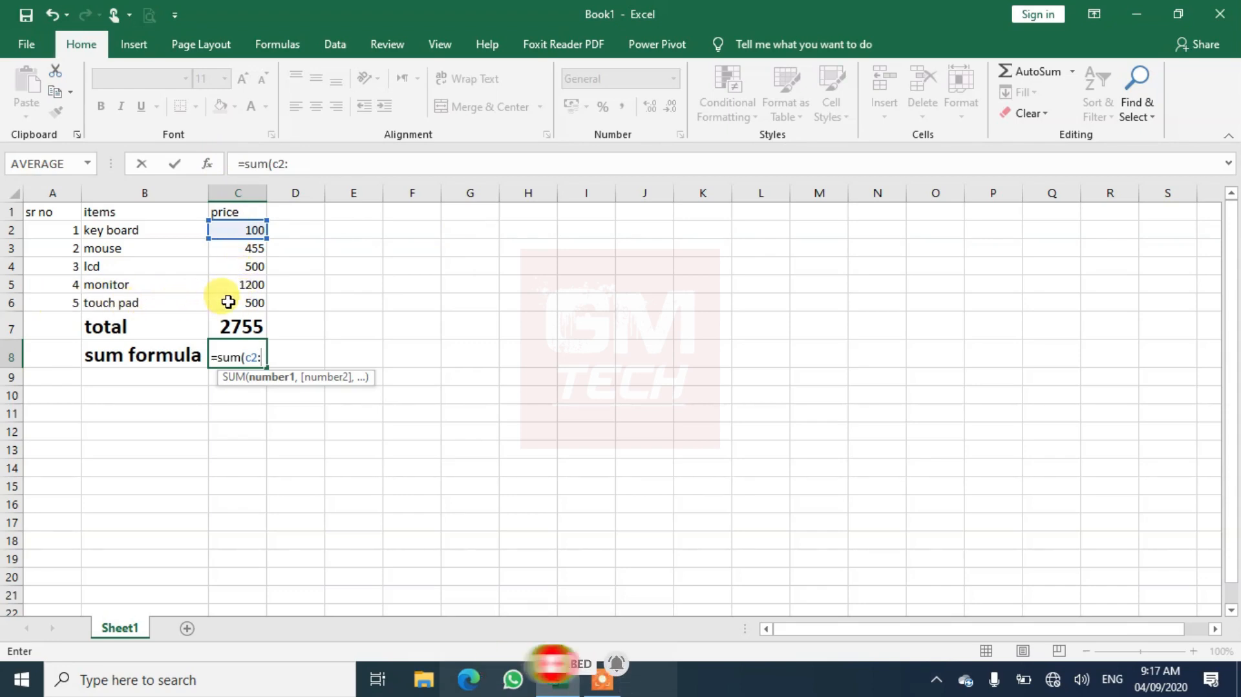
text(c6)
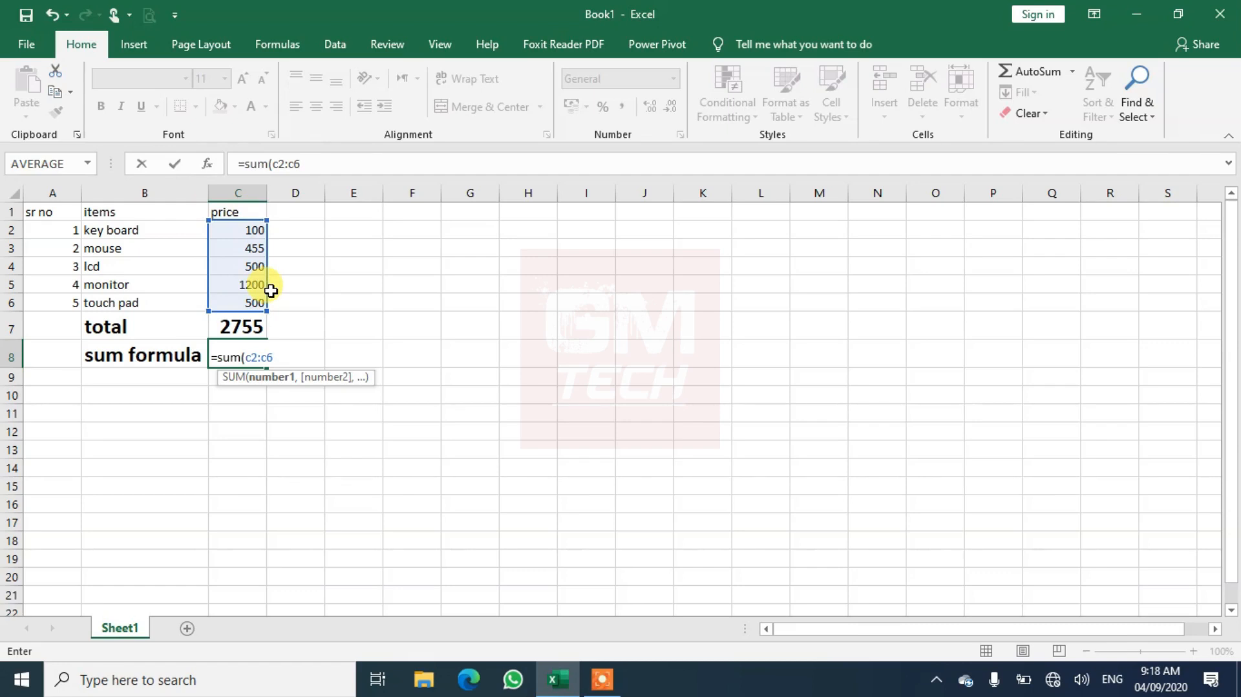
text())
key(Return)
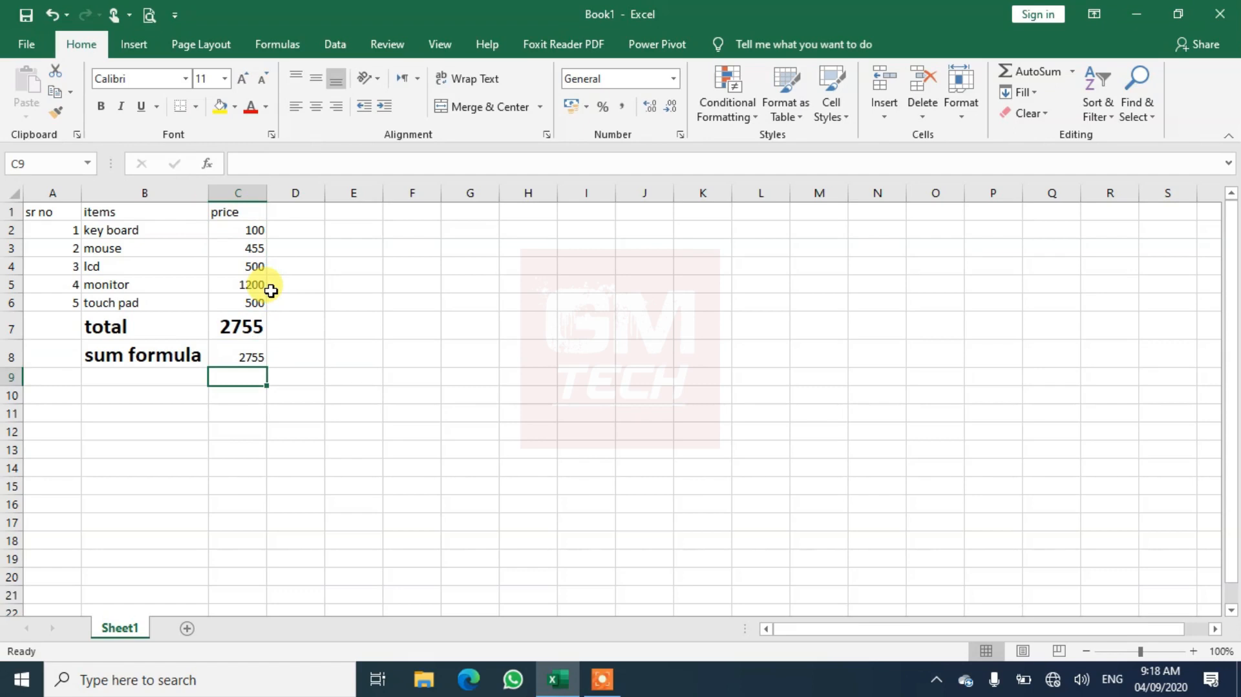
Enter a second sum formula in C9, picking the price range C2:C6 directly on the sheet as its argument.
text(=)
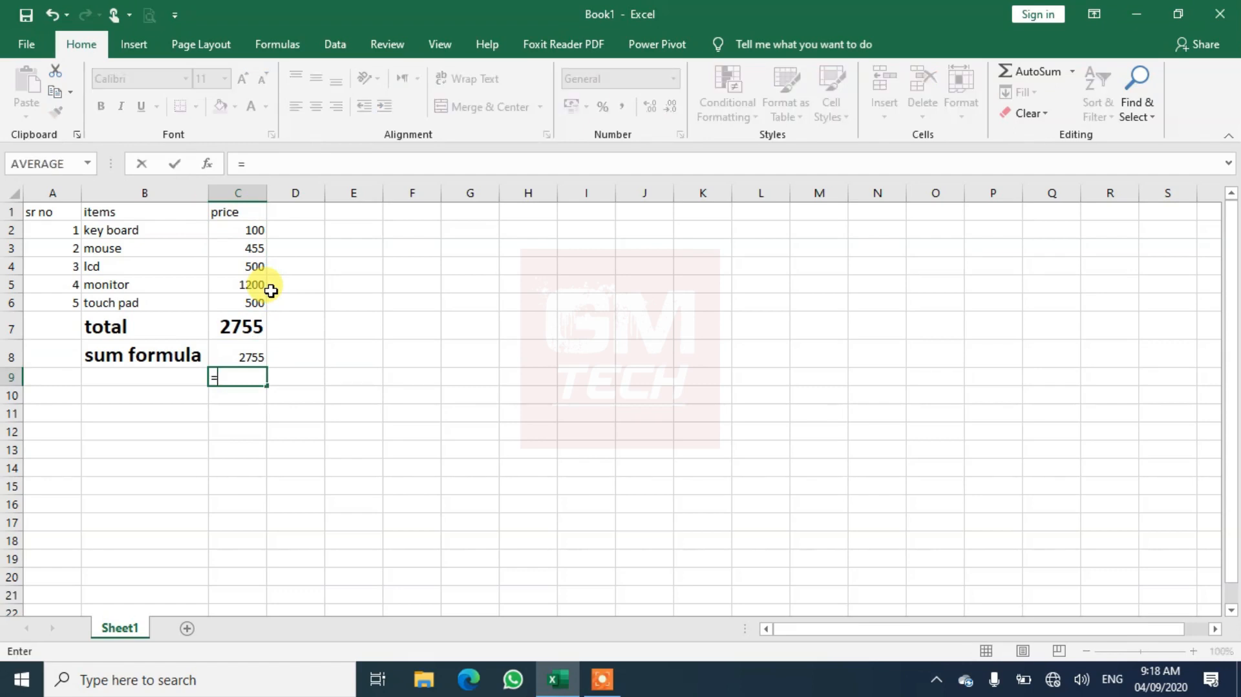
text(sum)
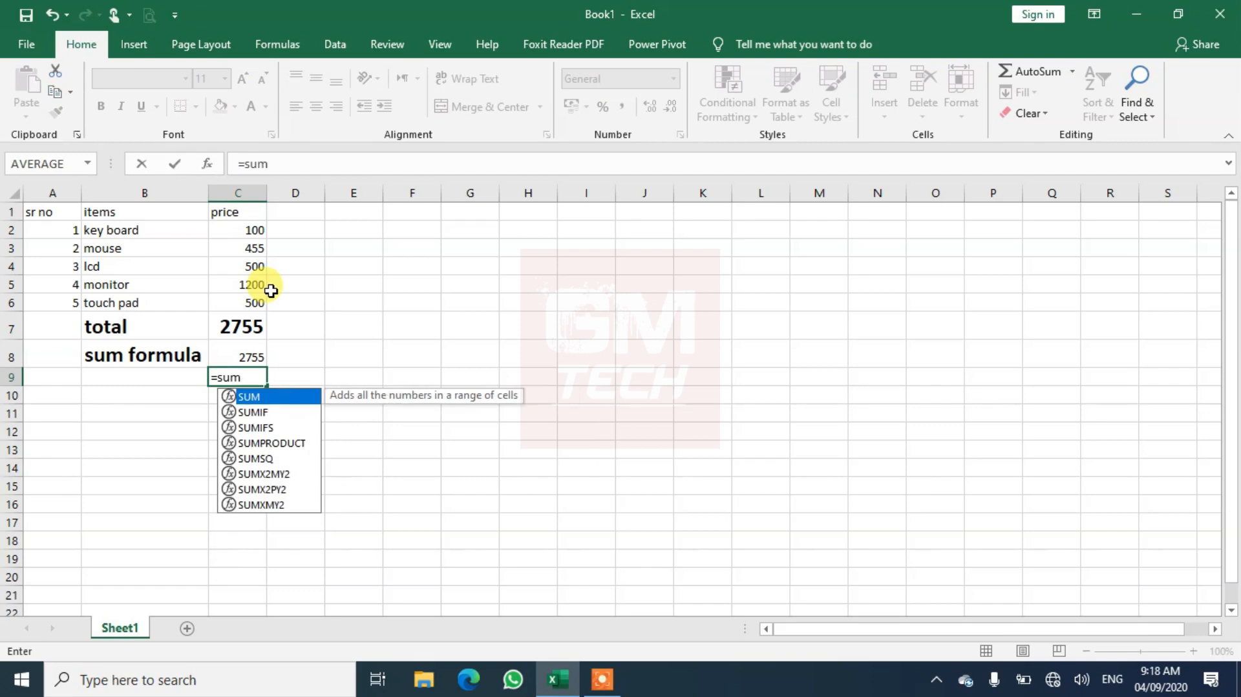
text(()
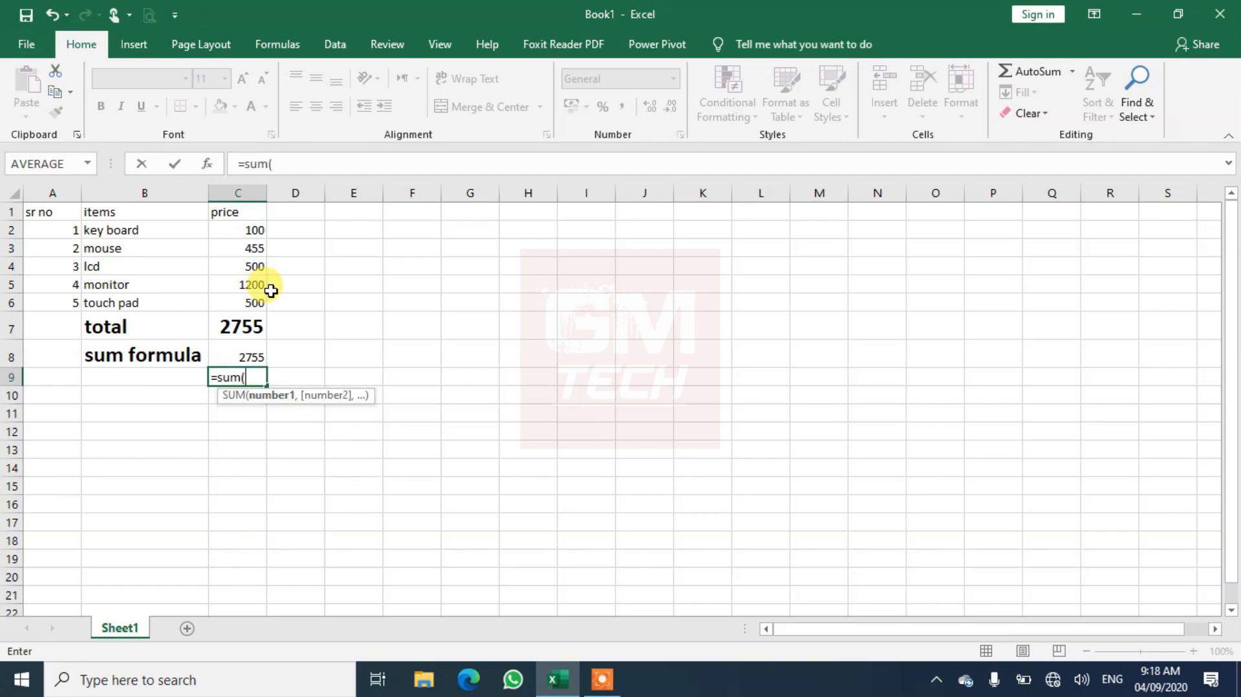
click(236, 230)
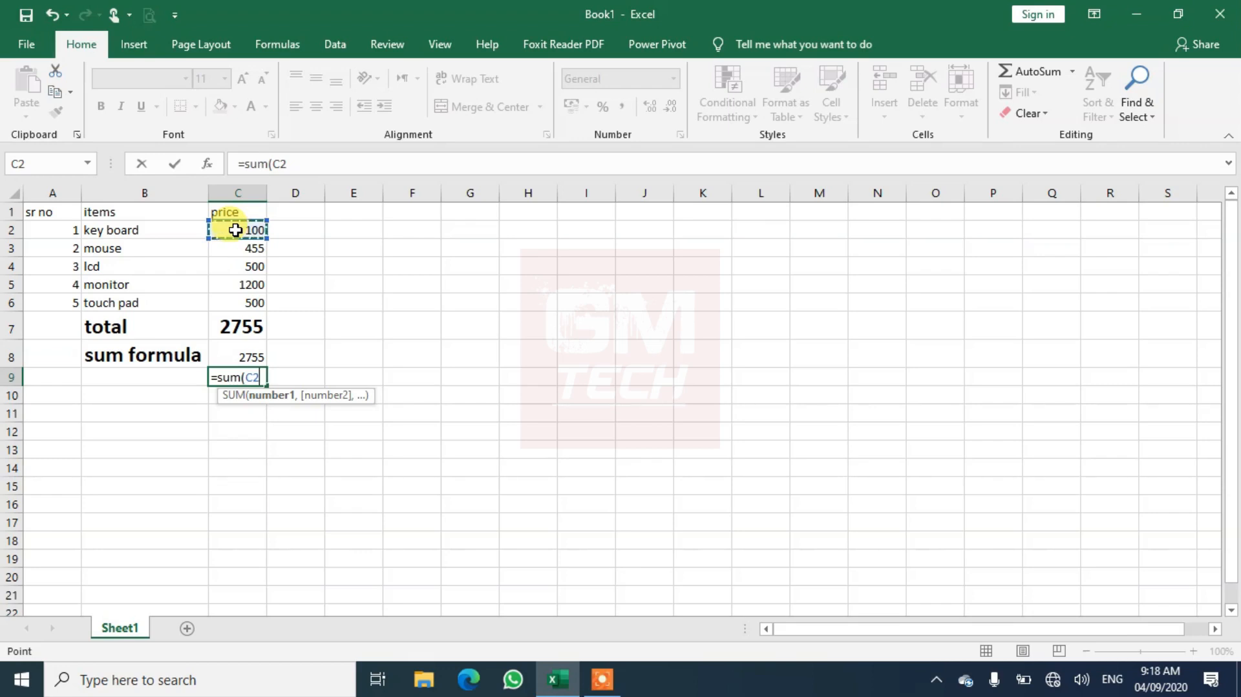
drag(235, 230, 237, 295)
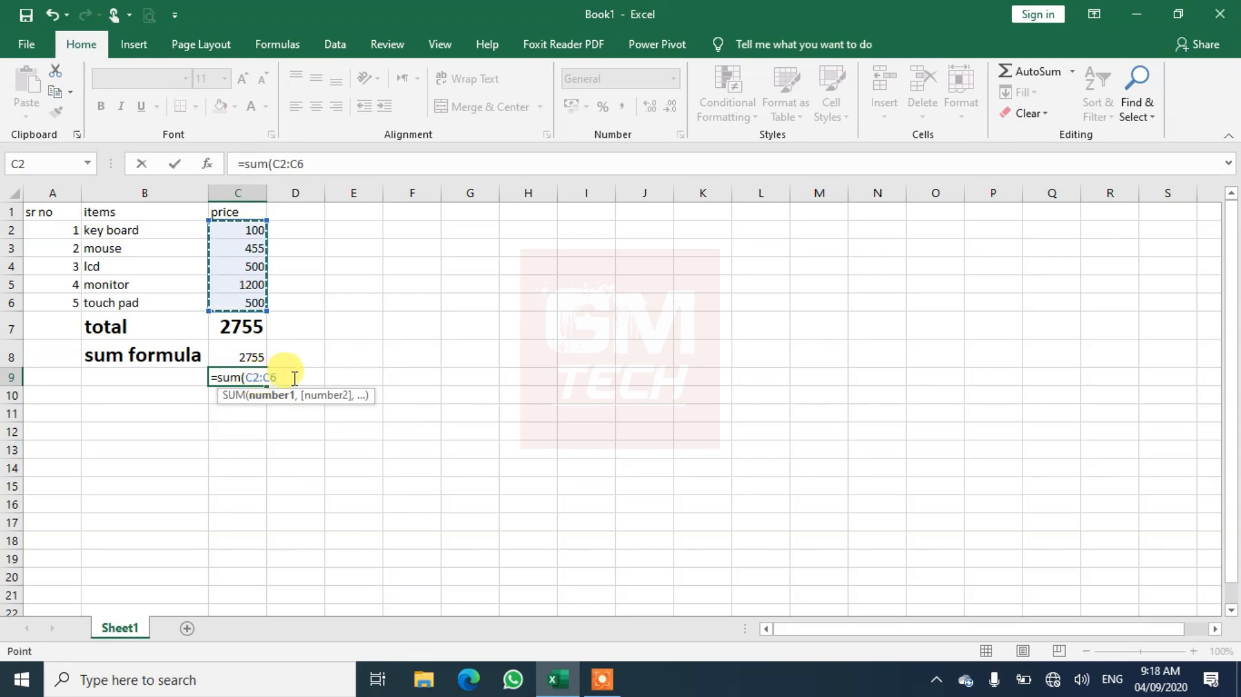
text())
key(Return)
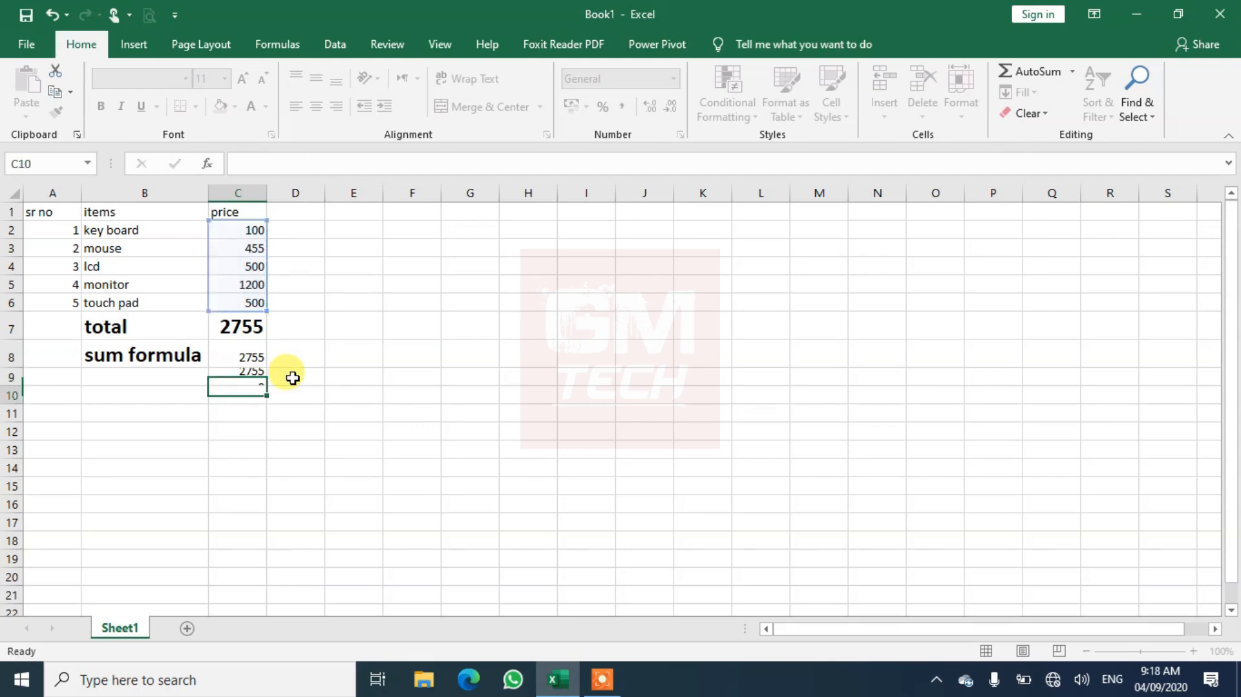
Change the price of the mouse to 454 and the price of the key board to 150.
click(252, 246)
text(454)
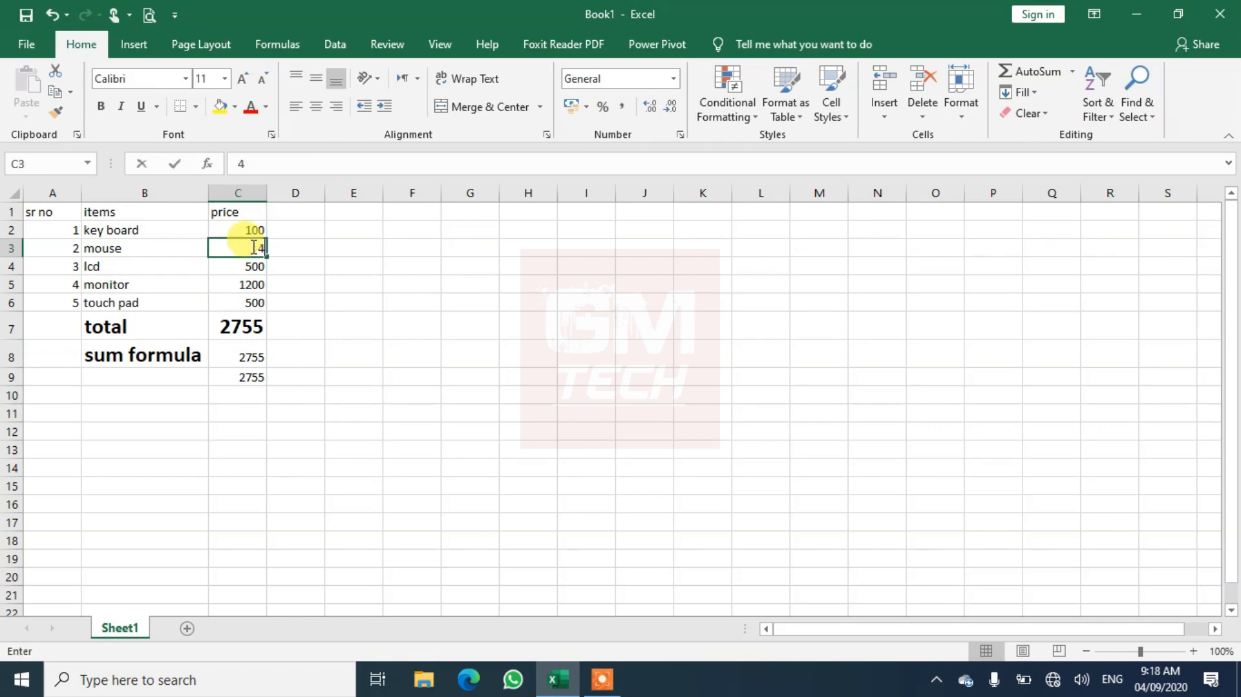
key(Return)
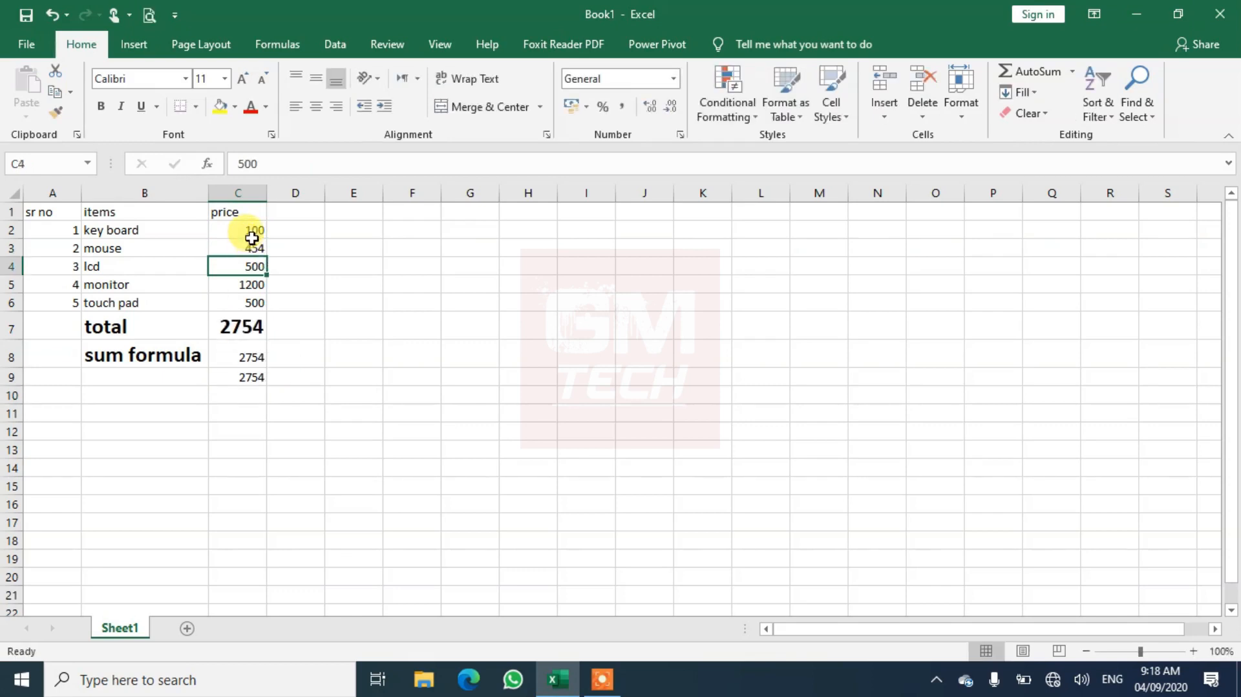
click(252, 232)
text(150)
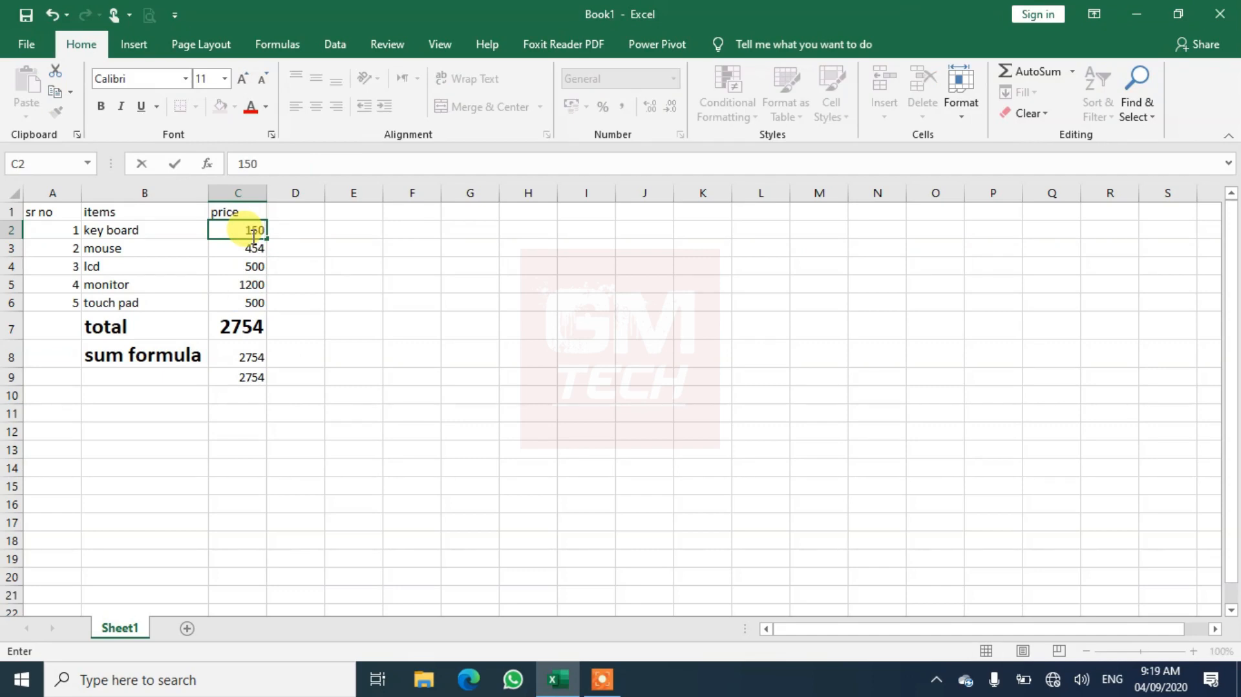
key(Return)
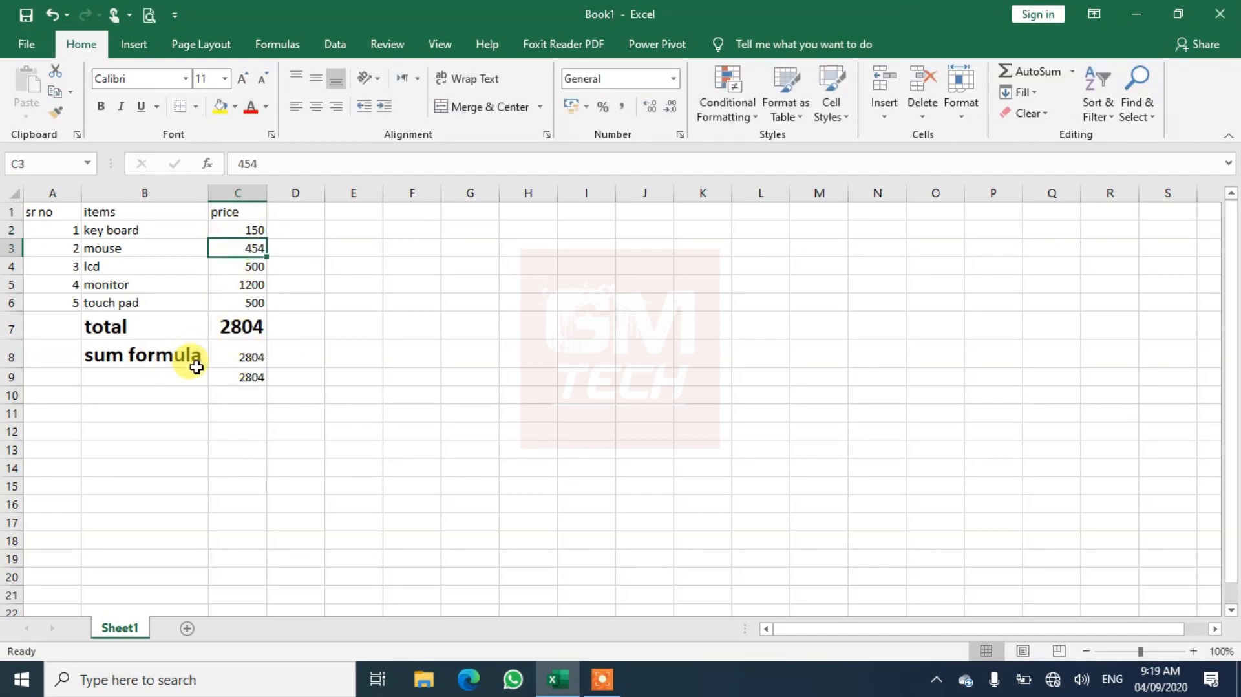
click(154, 372)
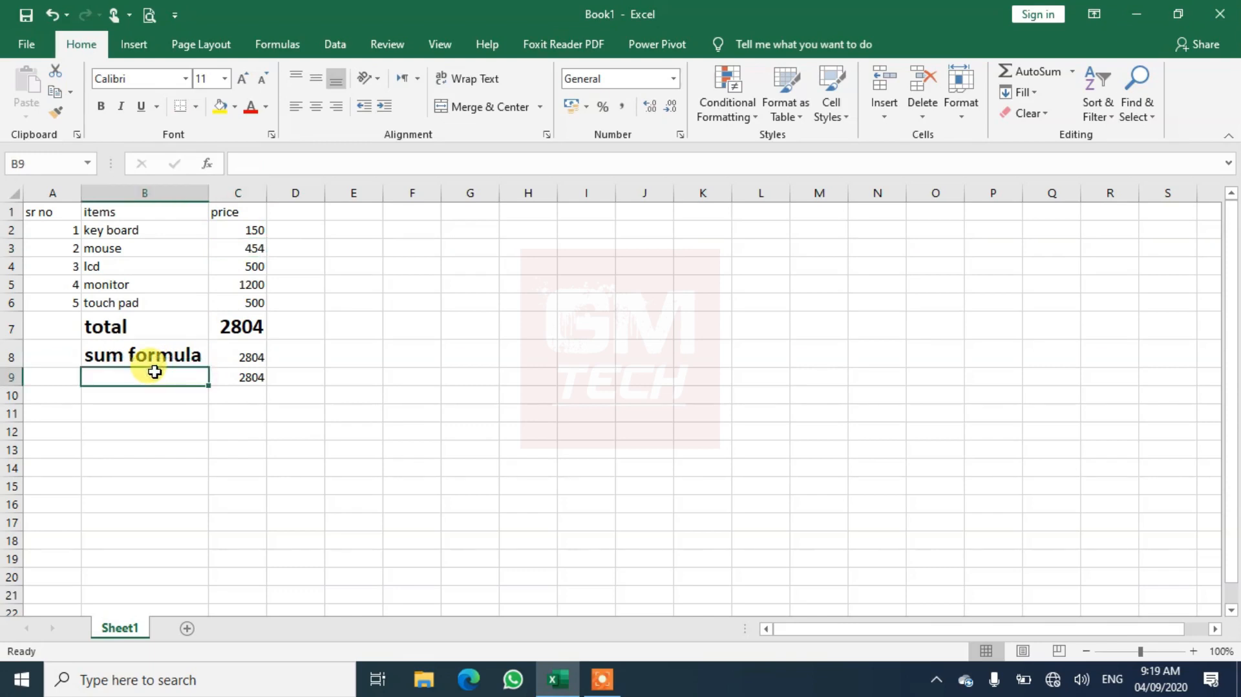
Enter the column headings "value 1" in F1 and "value 2" in G1 for a second table.
click(413, 211)
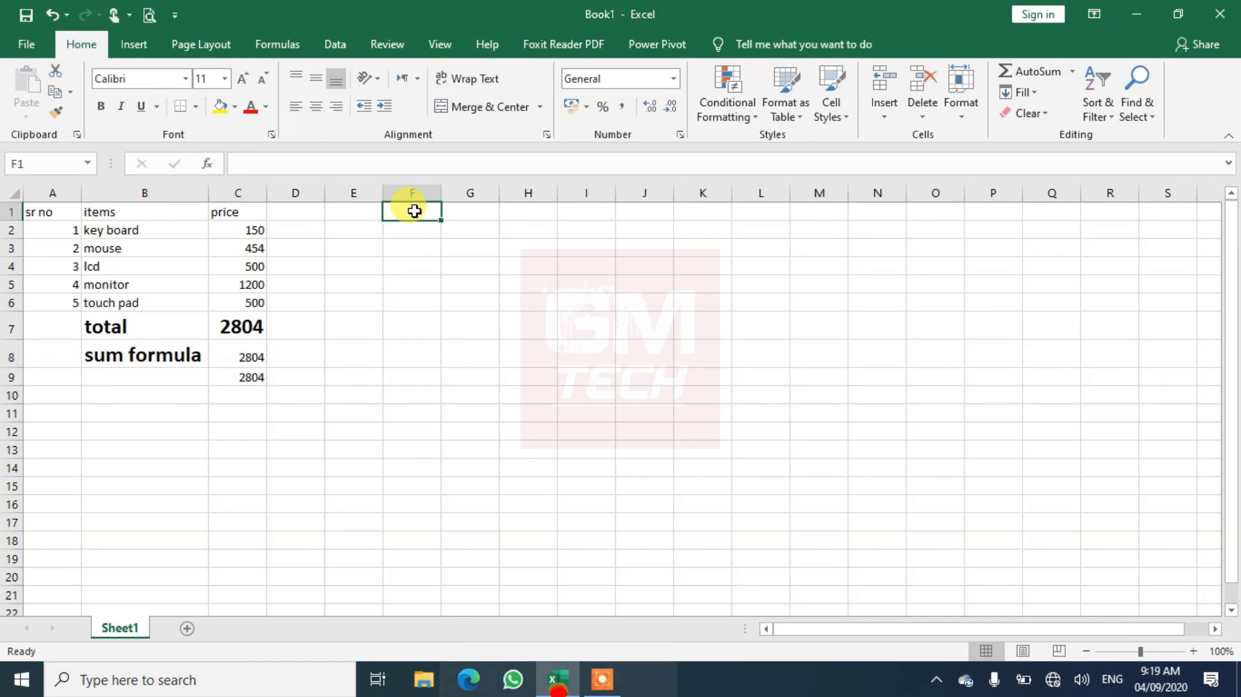
text(value 1)
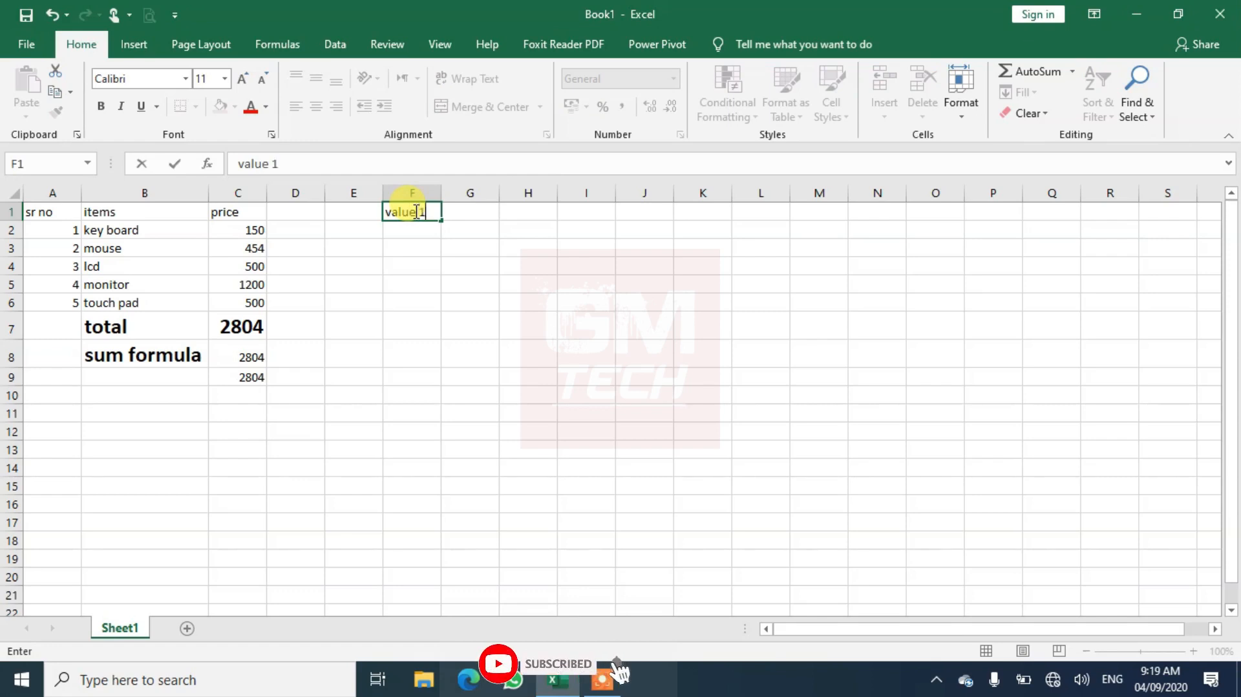
key(Tab)
text(valu)
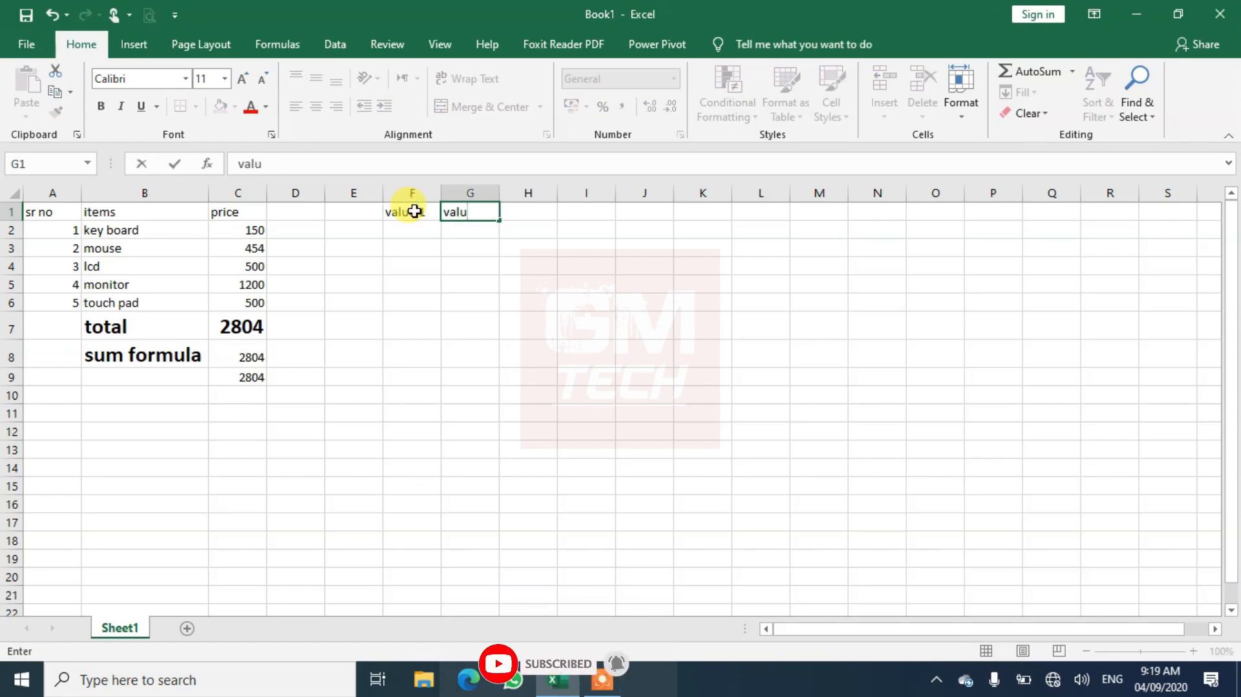
text(e 2)
key(Return)
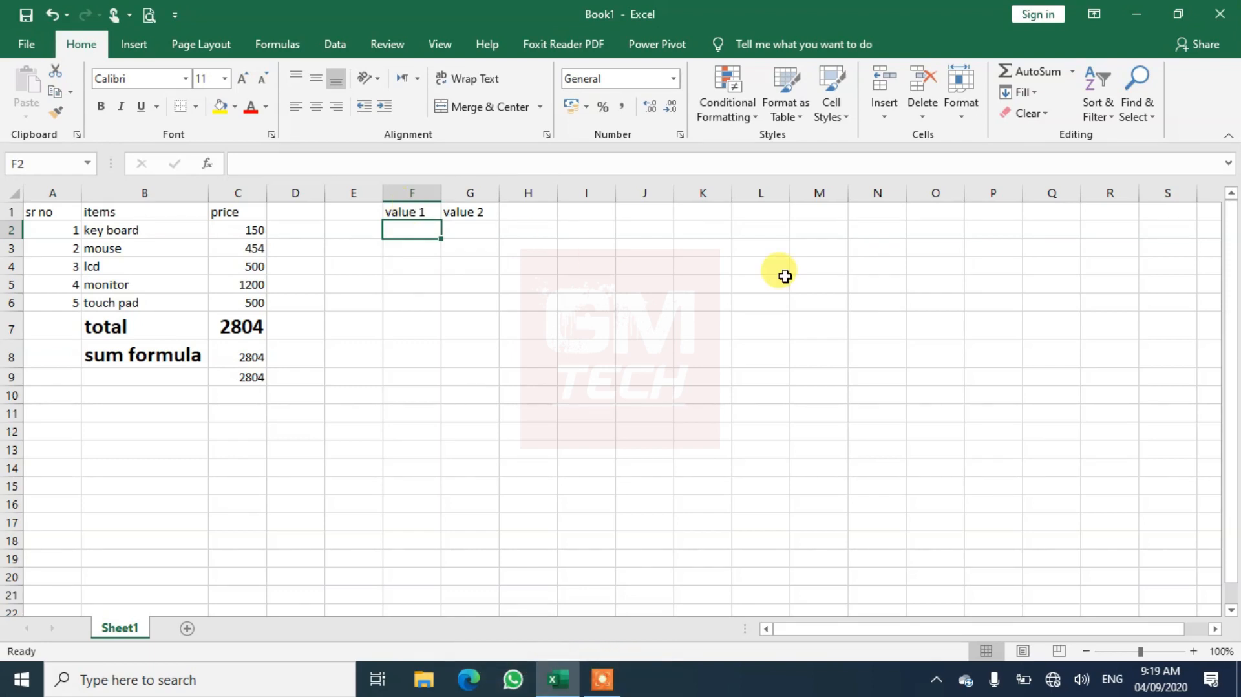
Enter 2000 under "value 1" in F2 and 25 under "value 2" in G2.
text(2000)
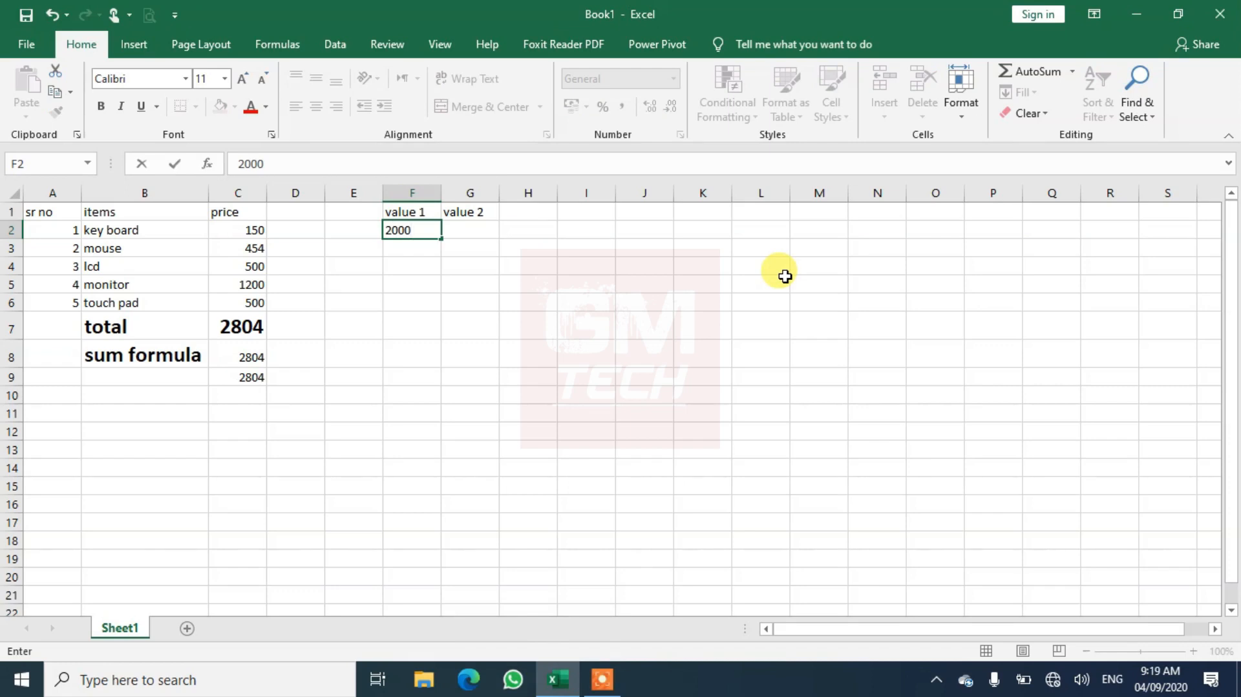
key(Tab)
text(25)
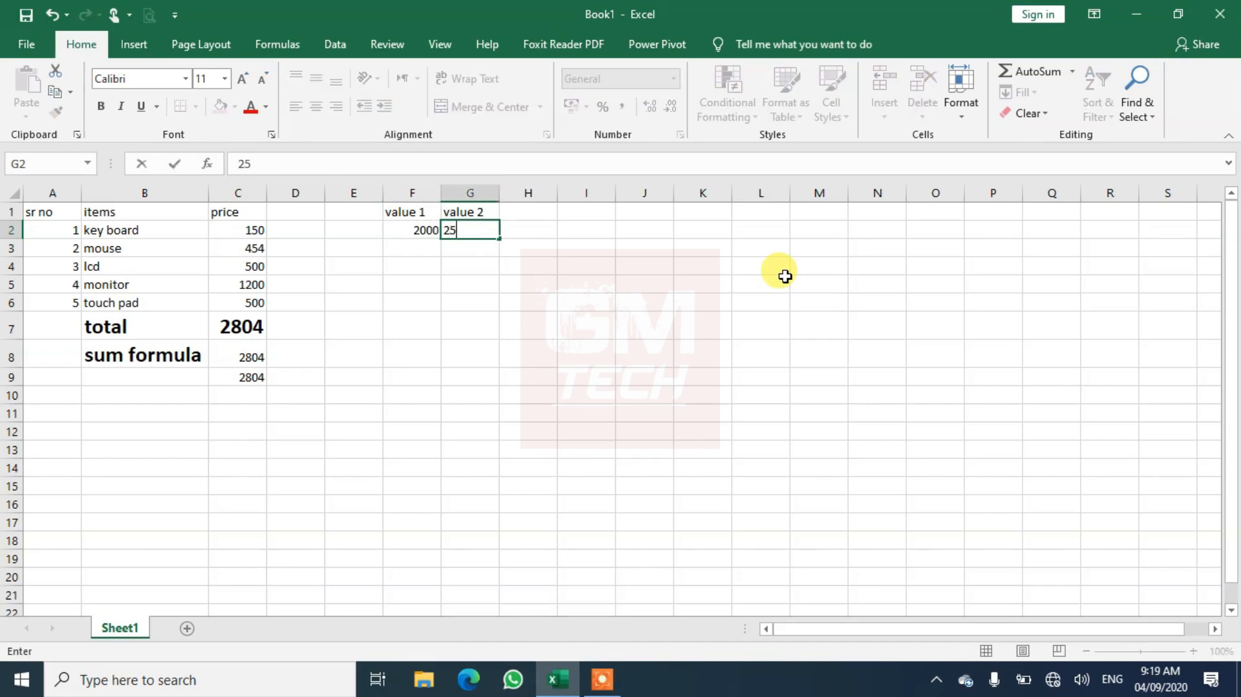
key(Tab)
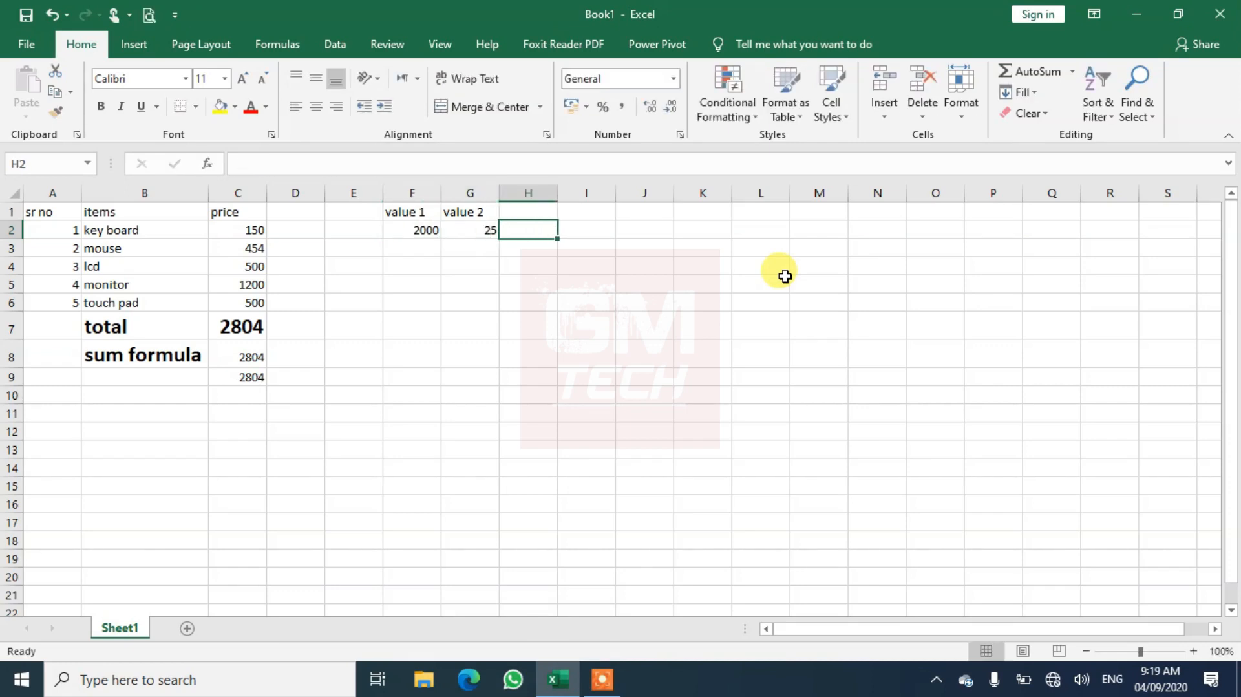
Add the headings "Subtract", "Div" and "Multi" in cells H1, I1 and J1.
key(Up)
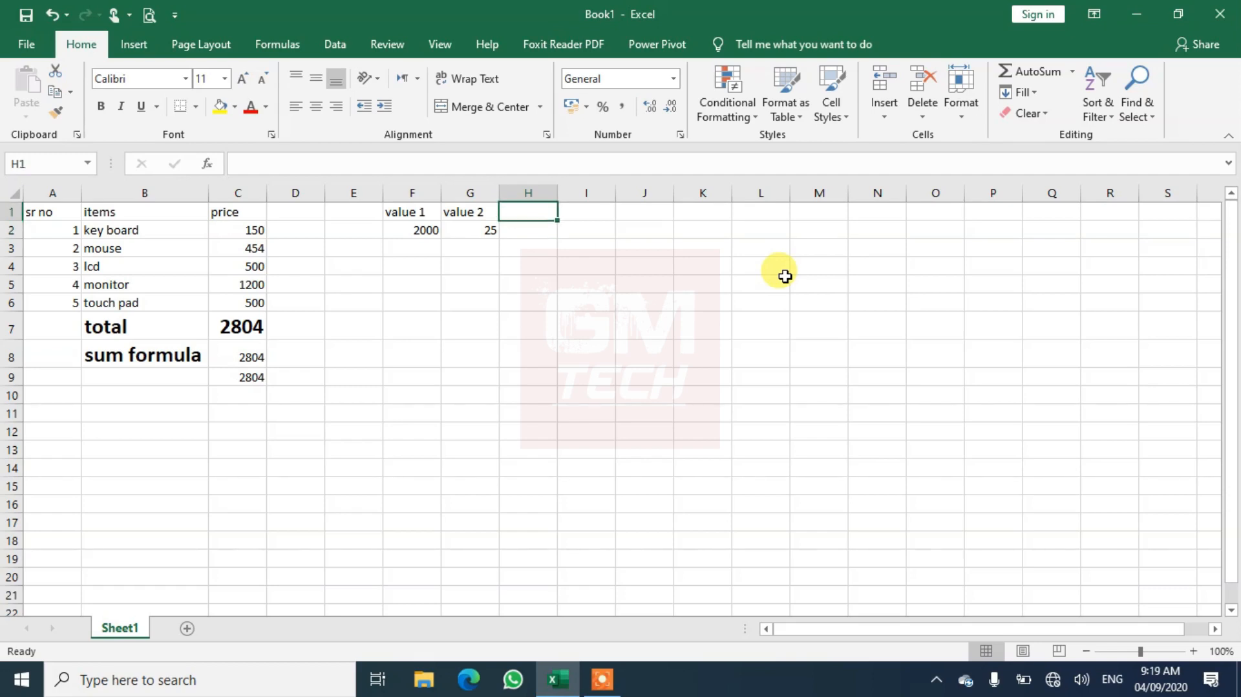
text(S)
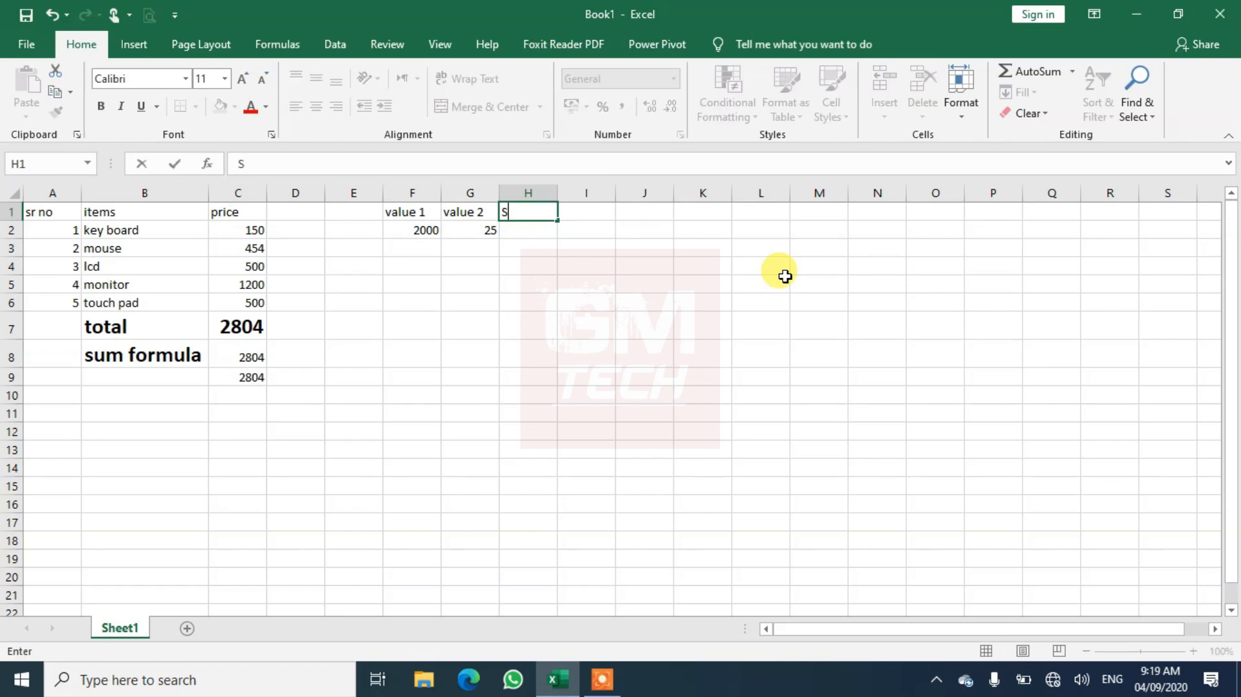
text(ubtract)
key(Tab)
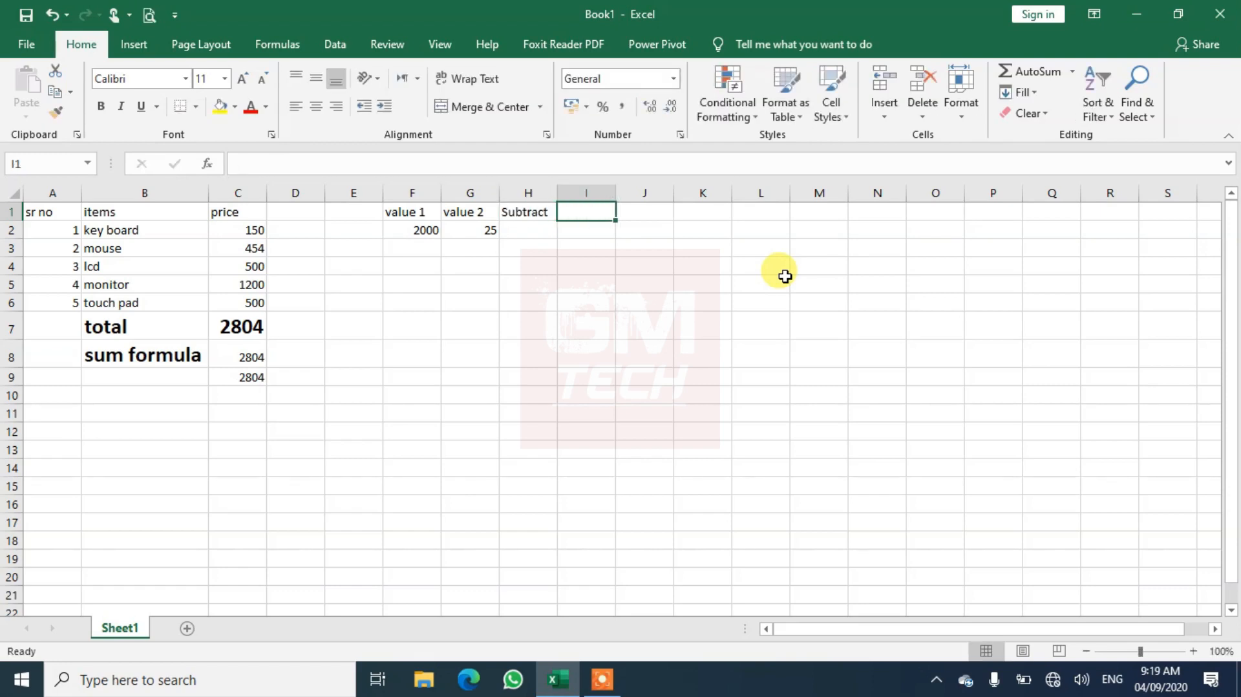
text(div)
key(BackSpace)
key(BackSpace)
key(BackSpace)
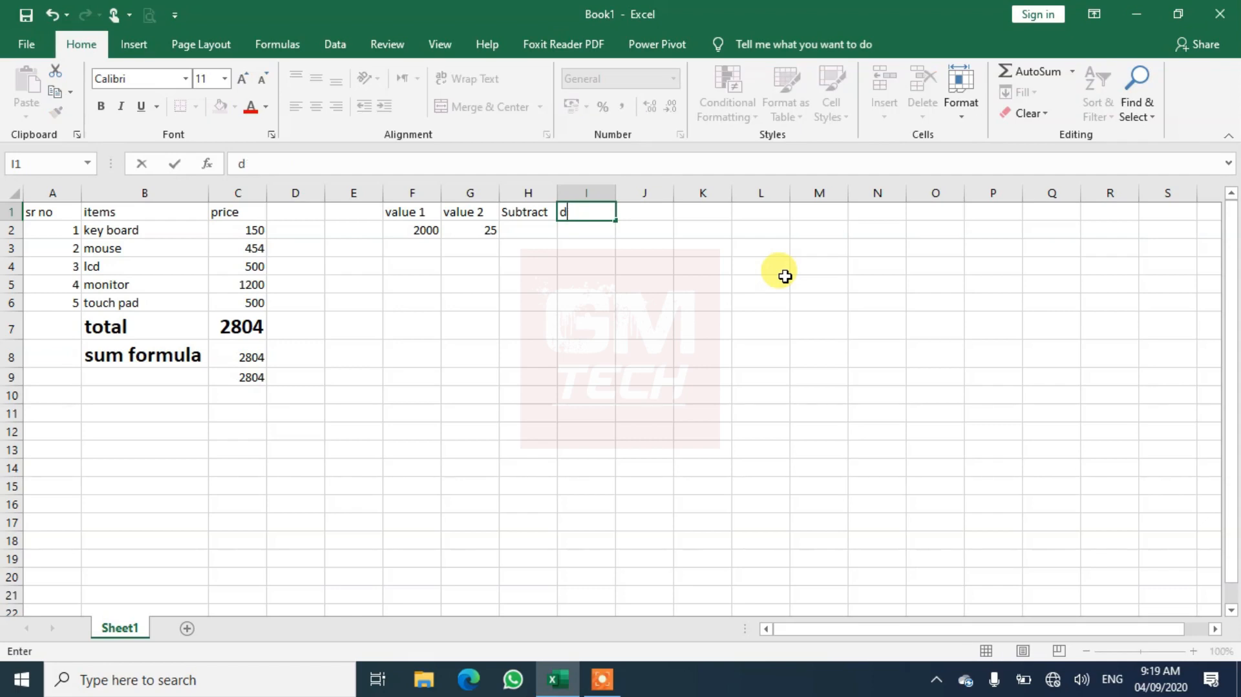
text(Div)
key(Tab)
text(M)
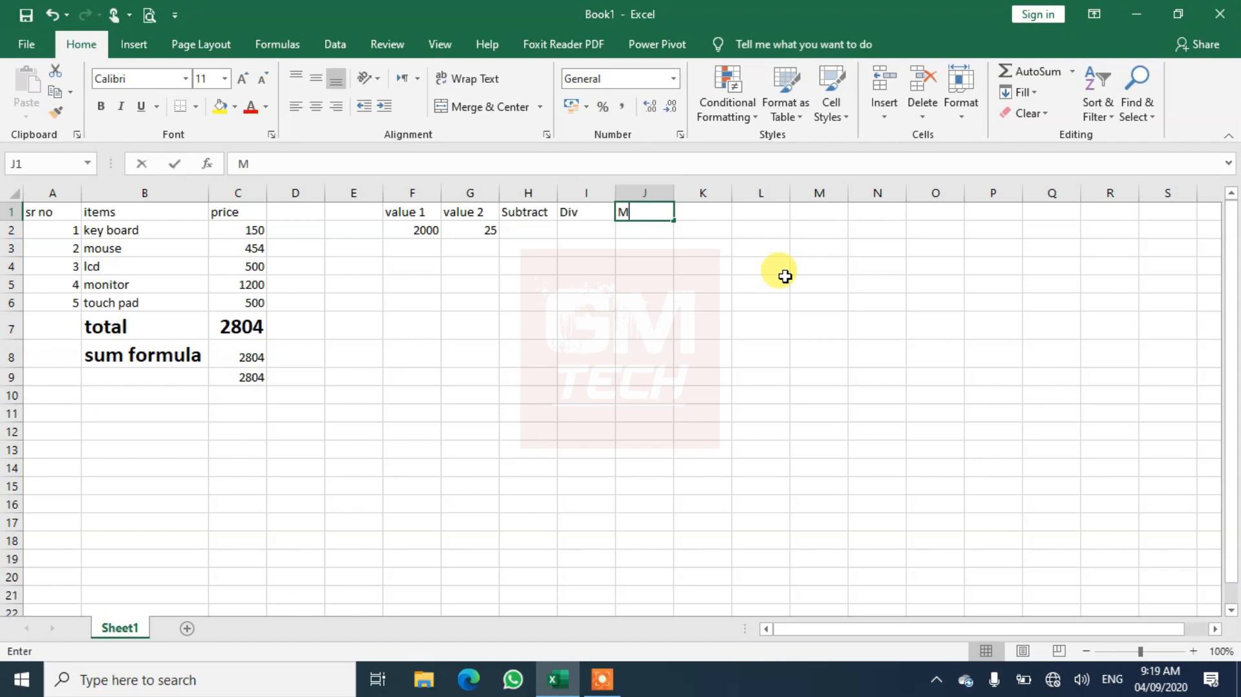
text(ulti)
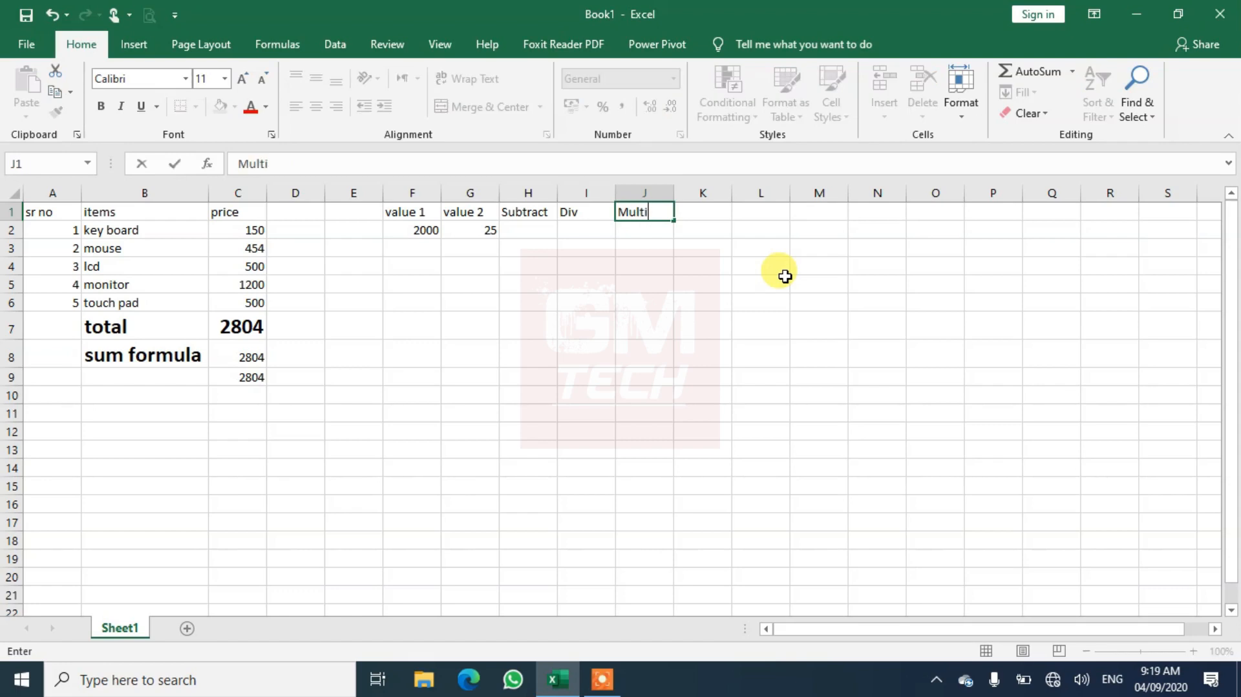
key(Return)
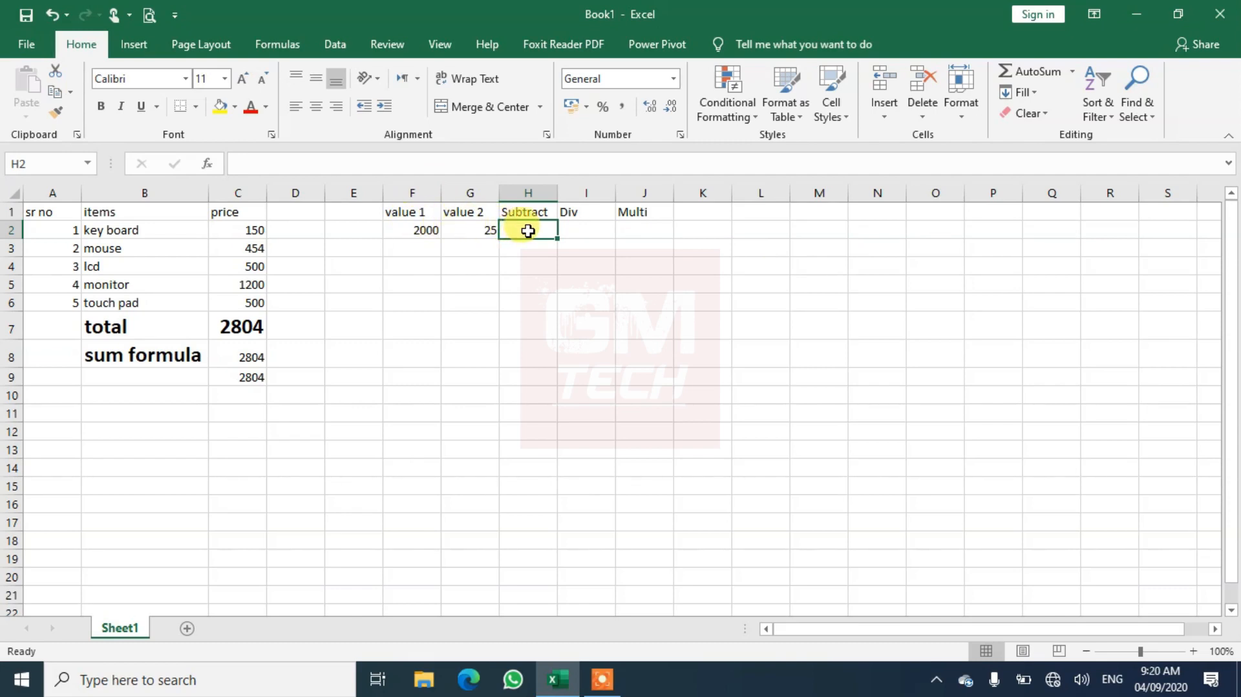
Enter the formula =F2-G2 in cell H2 to subtract value 2 from value 1.
text(=)
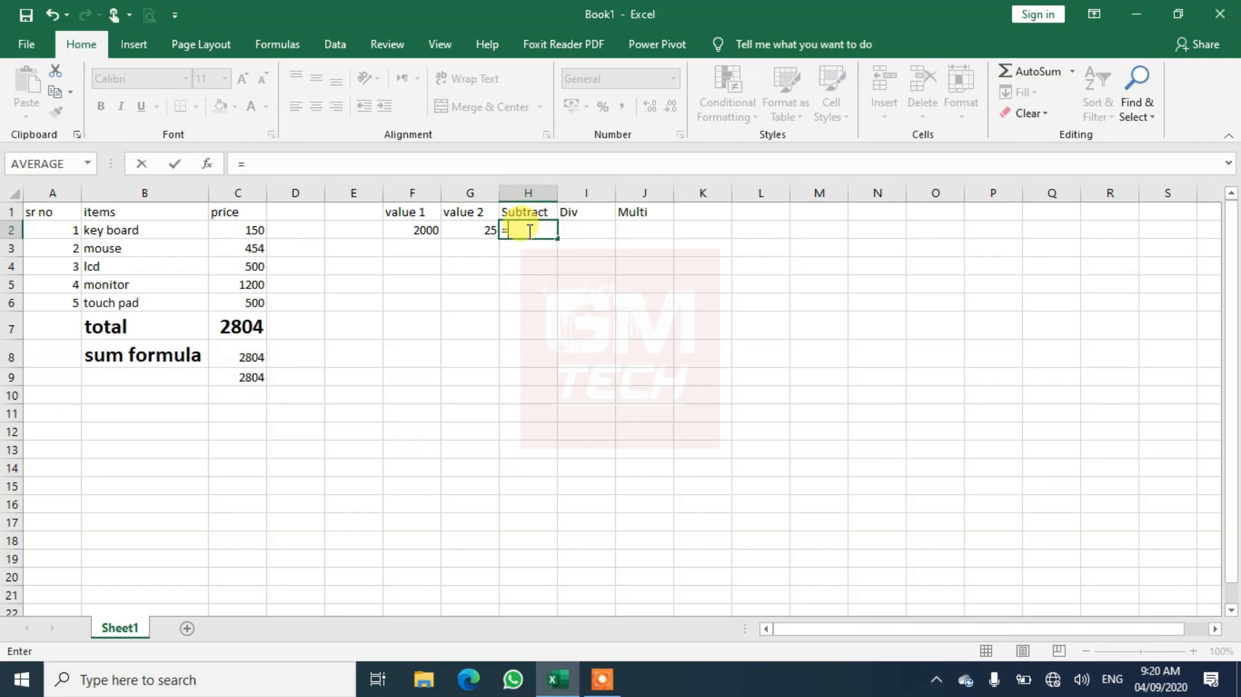
click(417, 231)
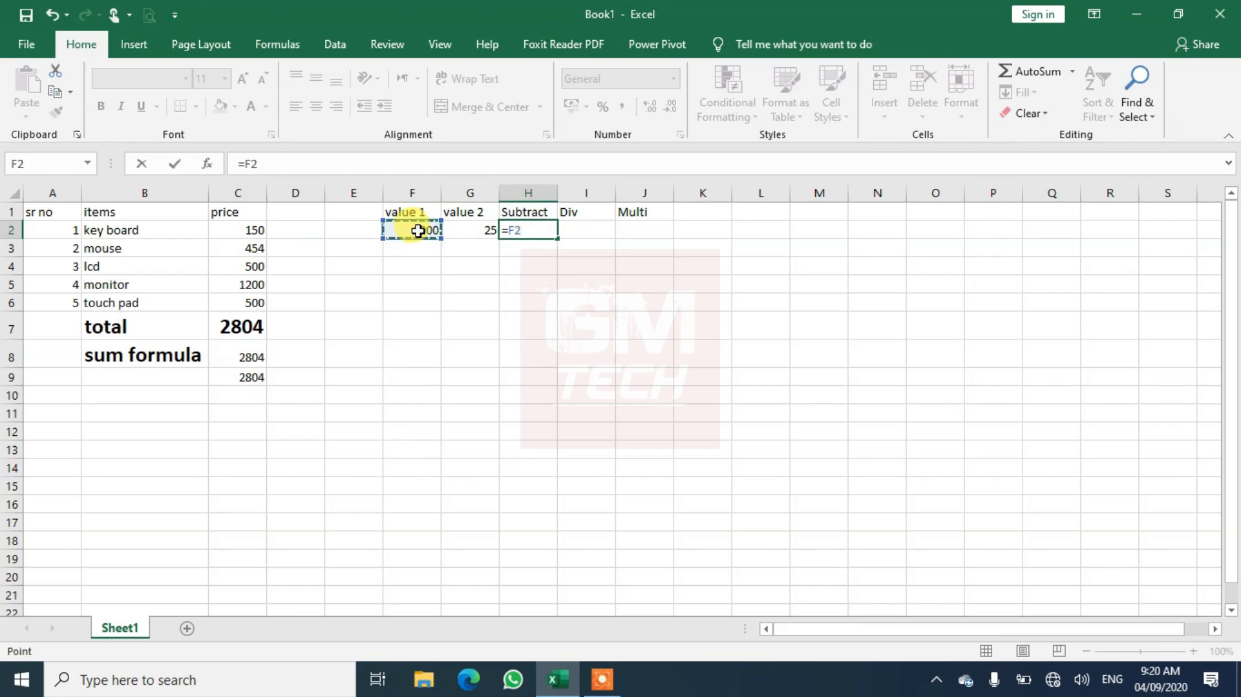
text(-)
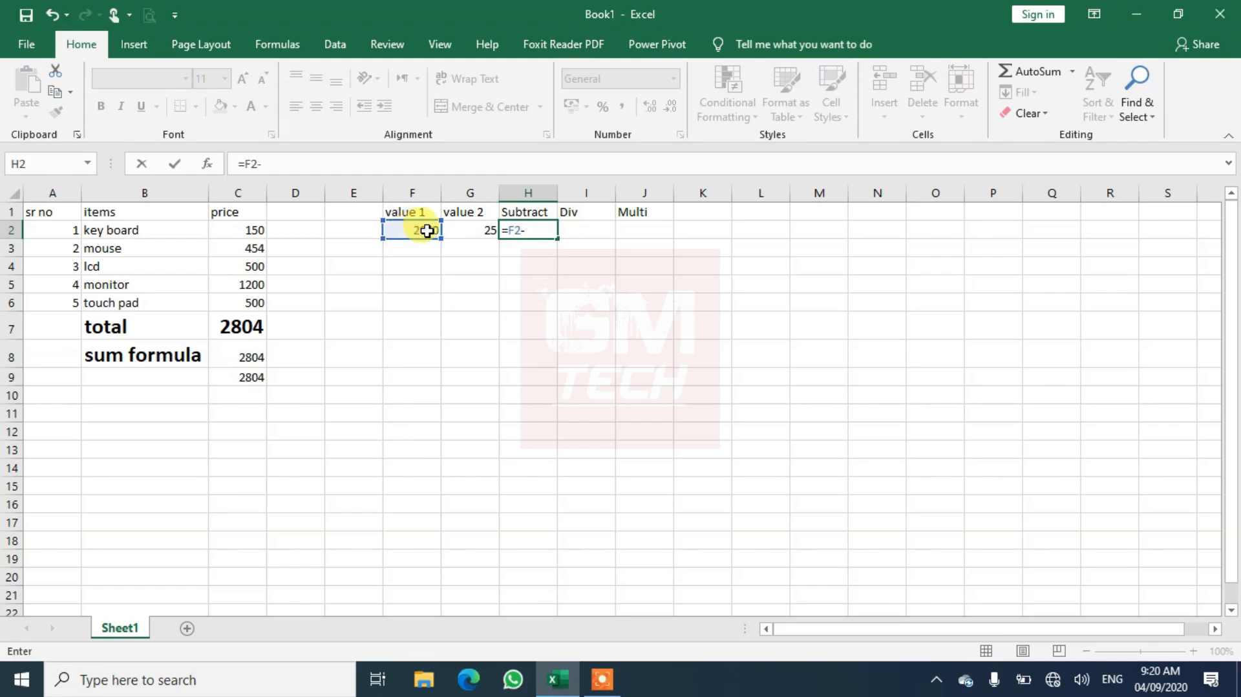
click(457, 231)
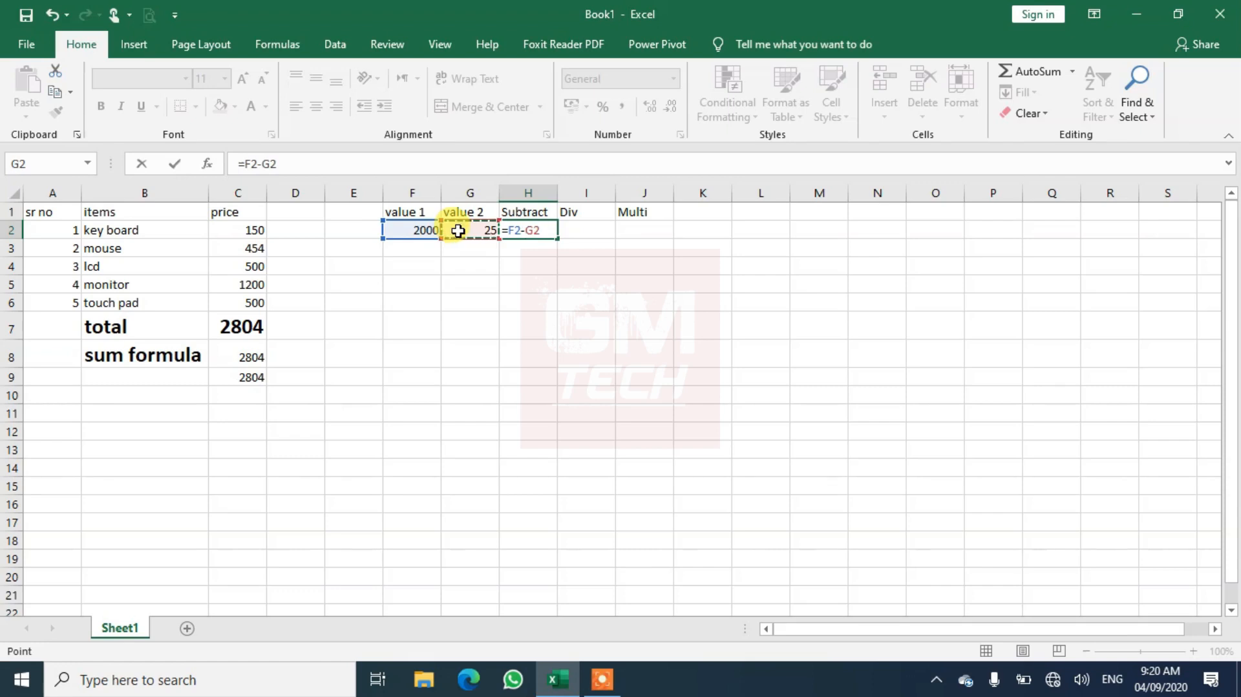
key(Return)
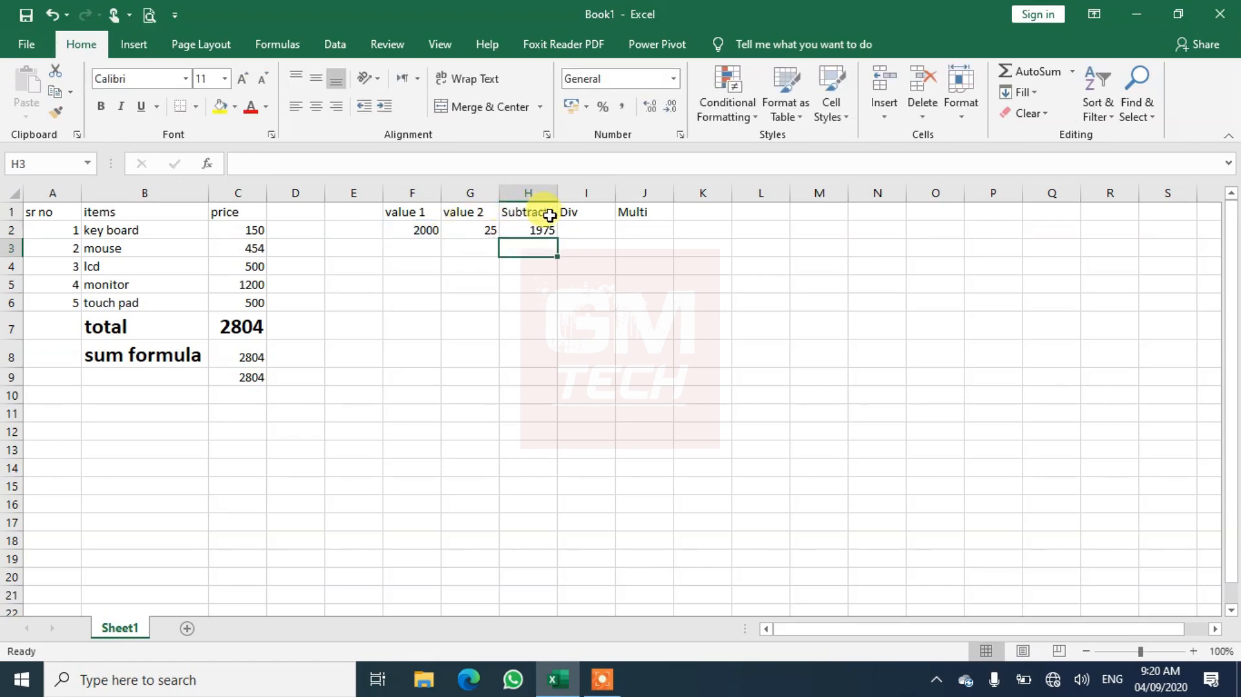
Enter the formula =F2/G2 in cell I2 to divide value 1 by value 2.
click(574, 229)
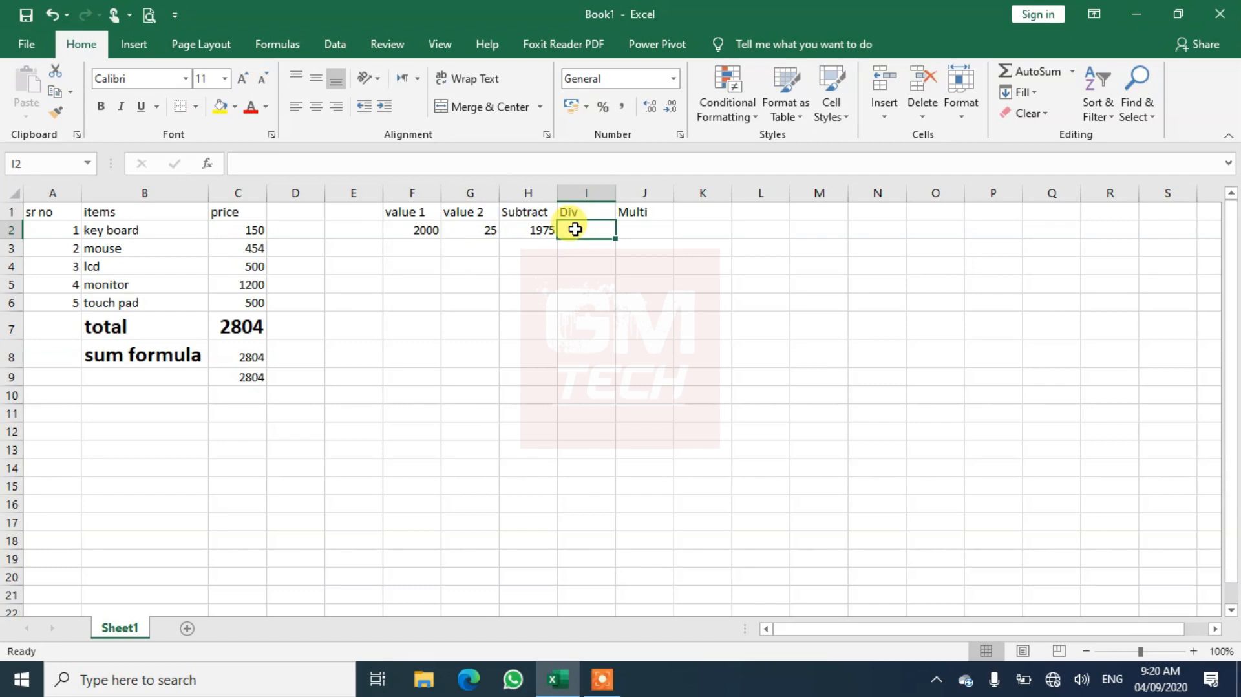
text(=)
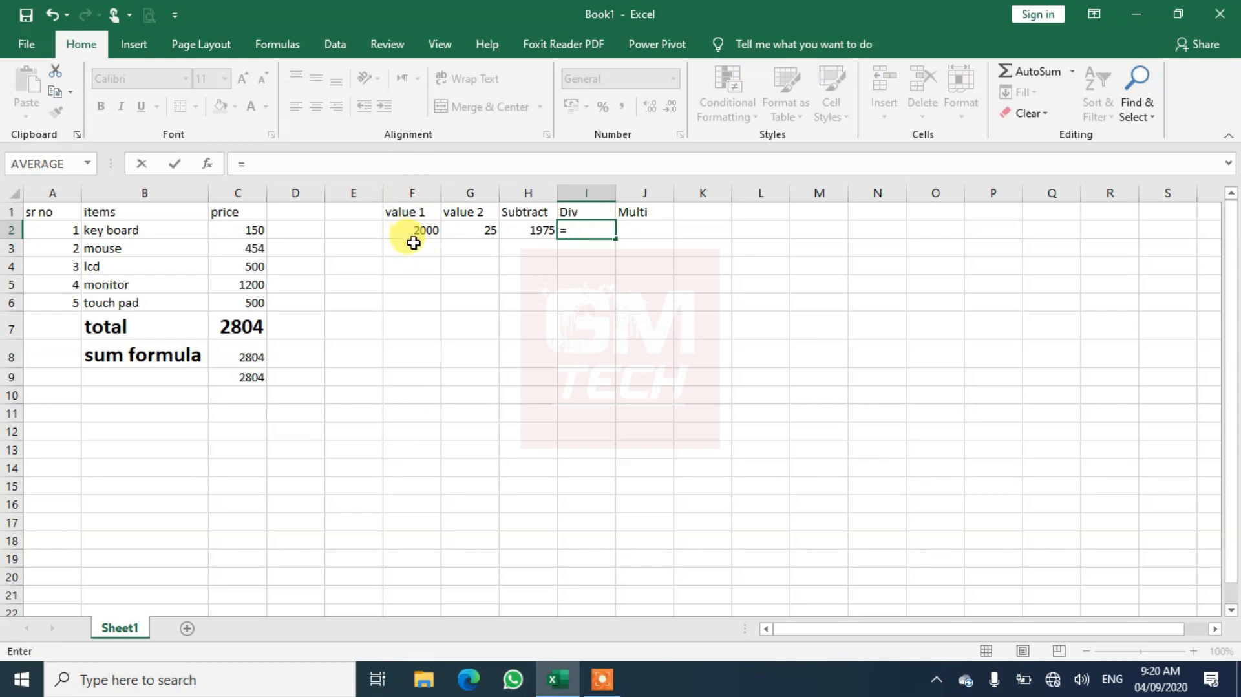
text(f)
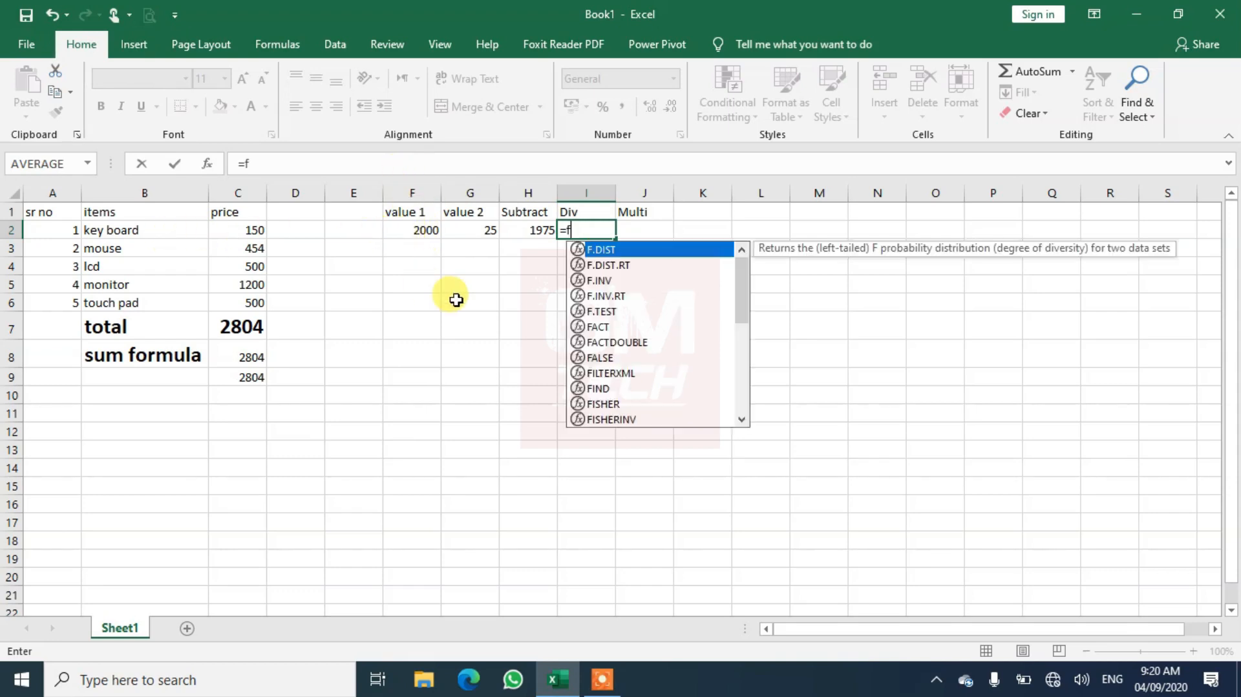
text(2)
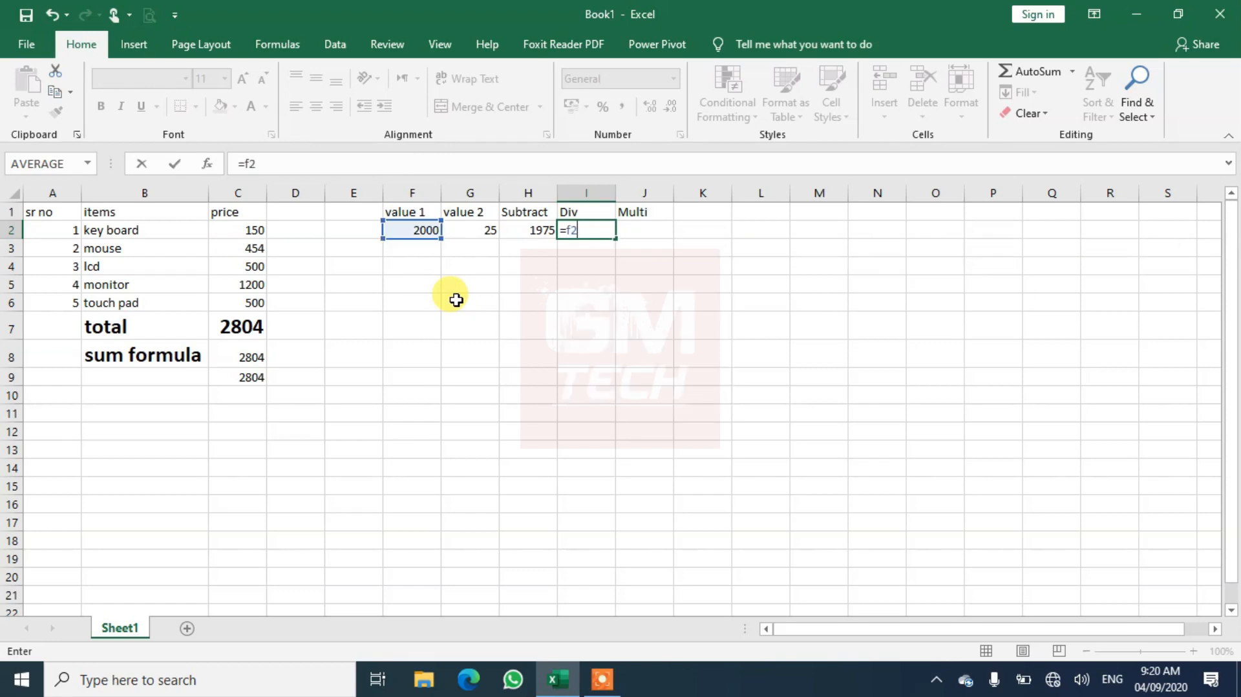
text(/)
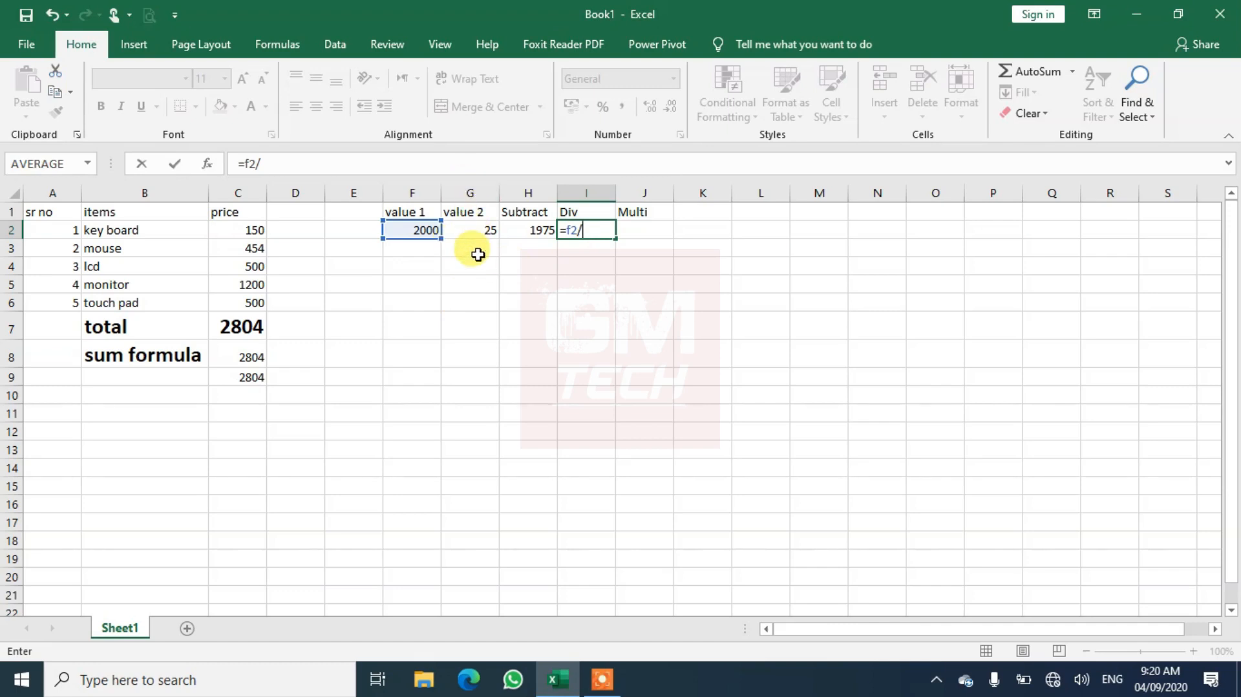
text(g2)
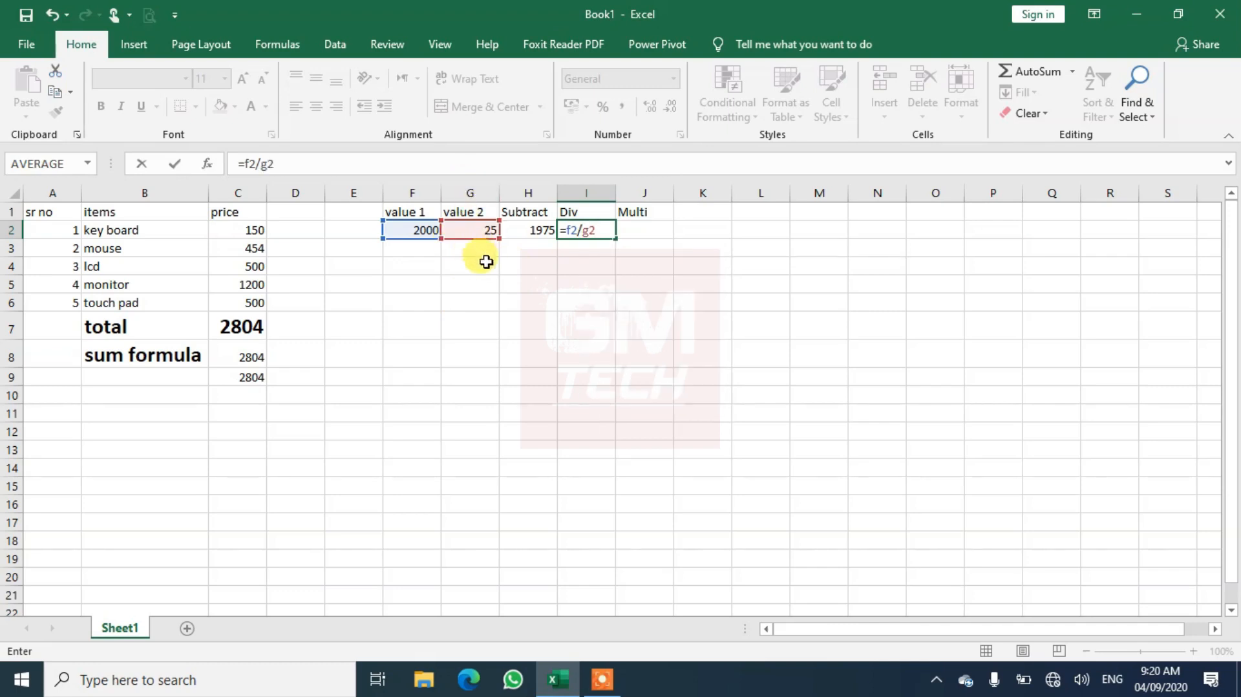
key(Return)
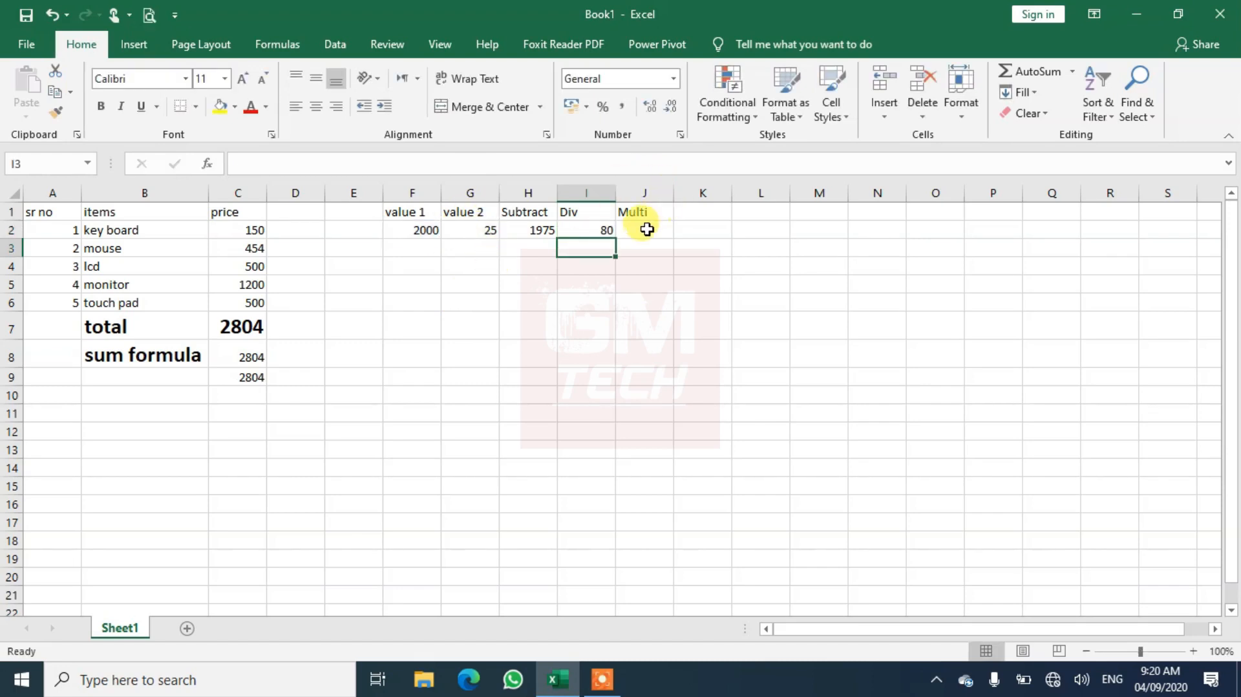
Enter the formula =F2*G2 in cell J2 to multiply value 1 by value 2.
click(647, 229)
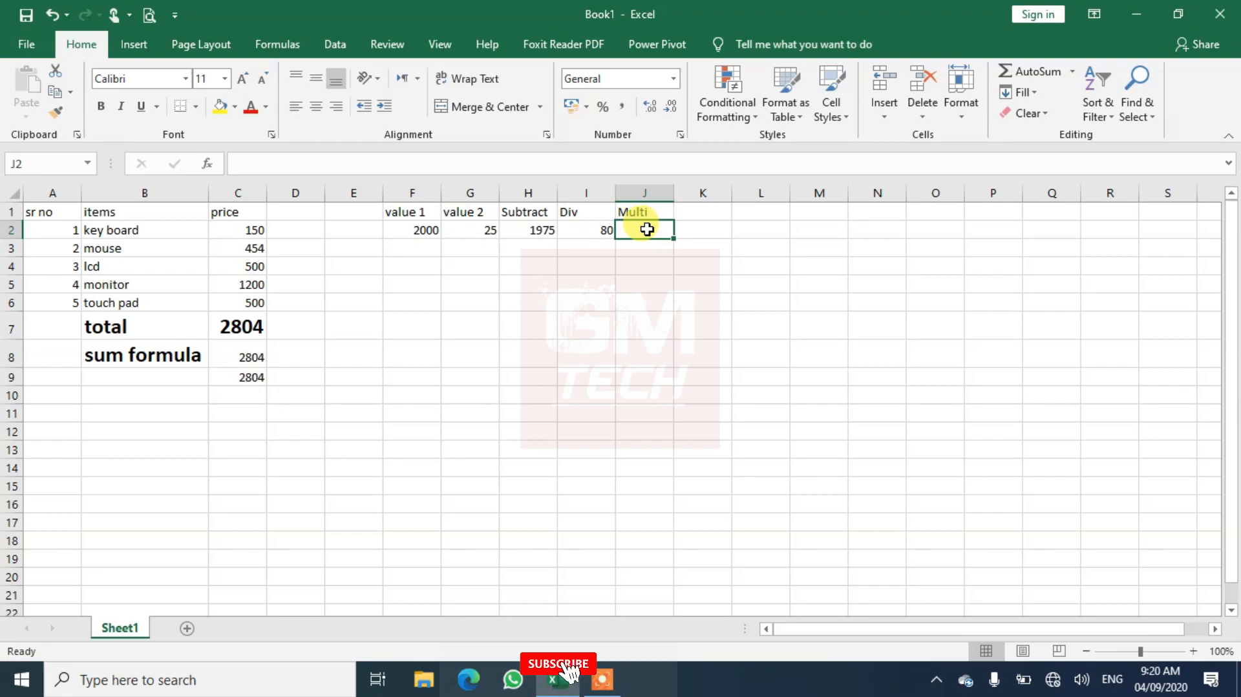
text(=)
click(407, 226)
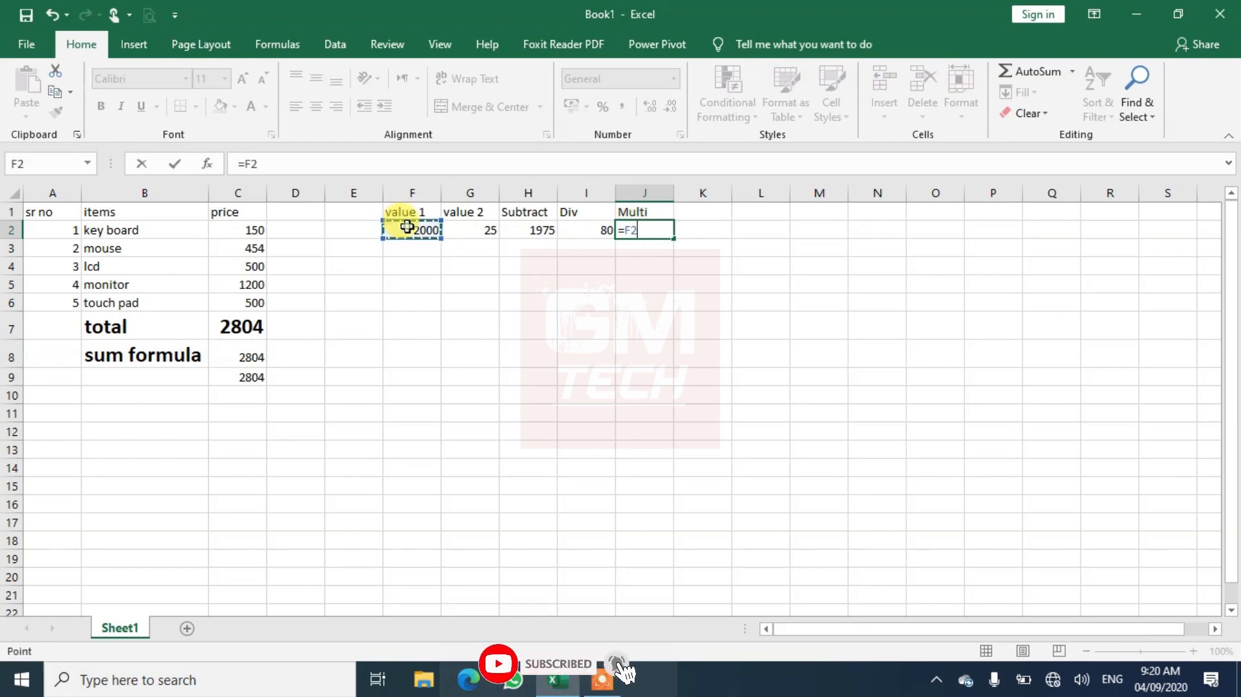
text(*)
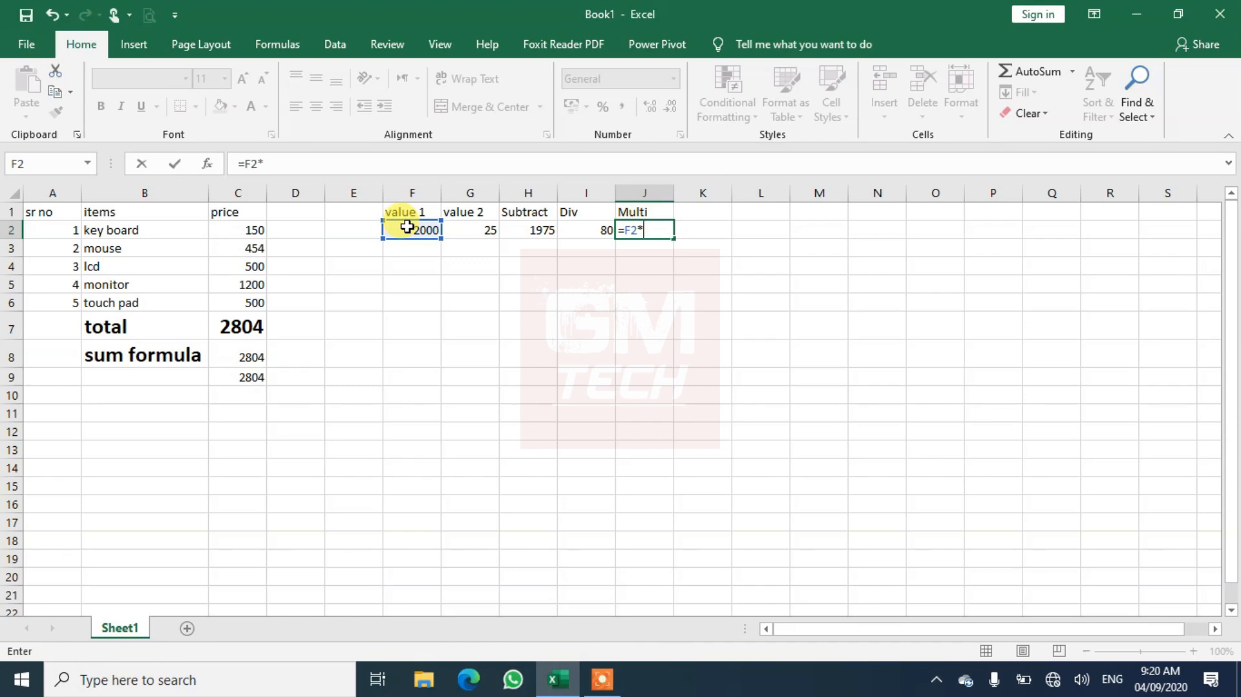
click(475, 229)
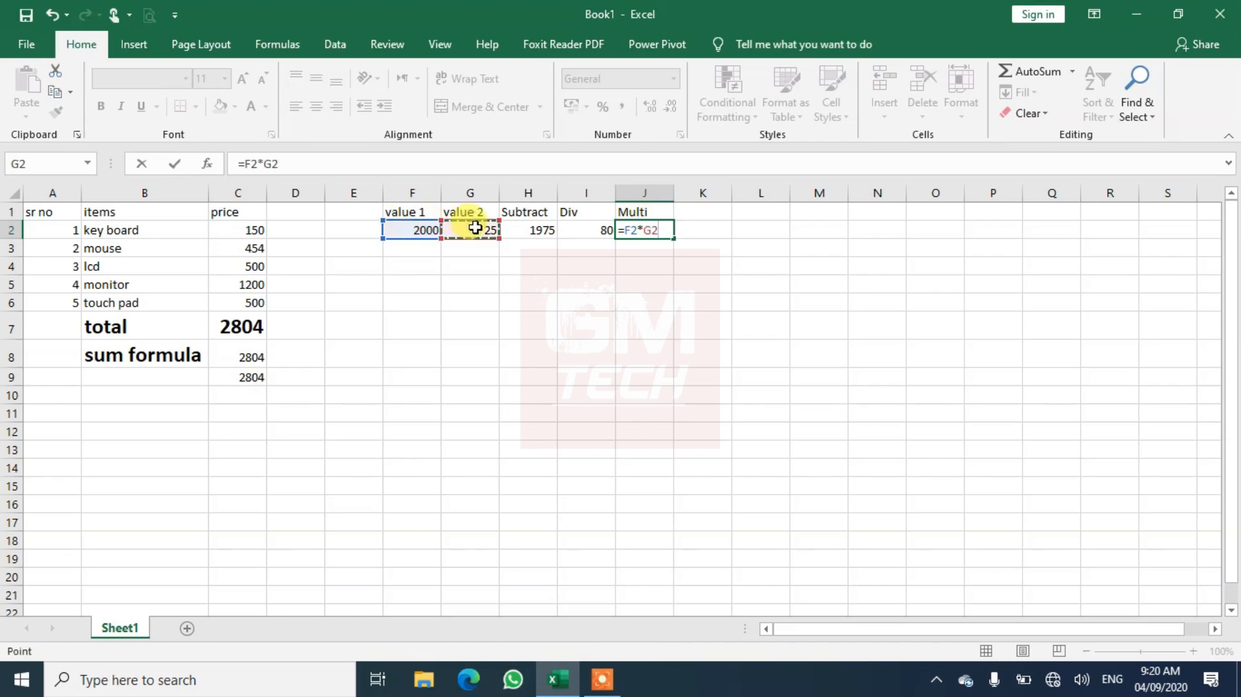
key(Return)
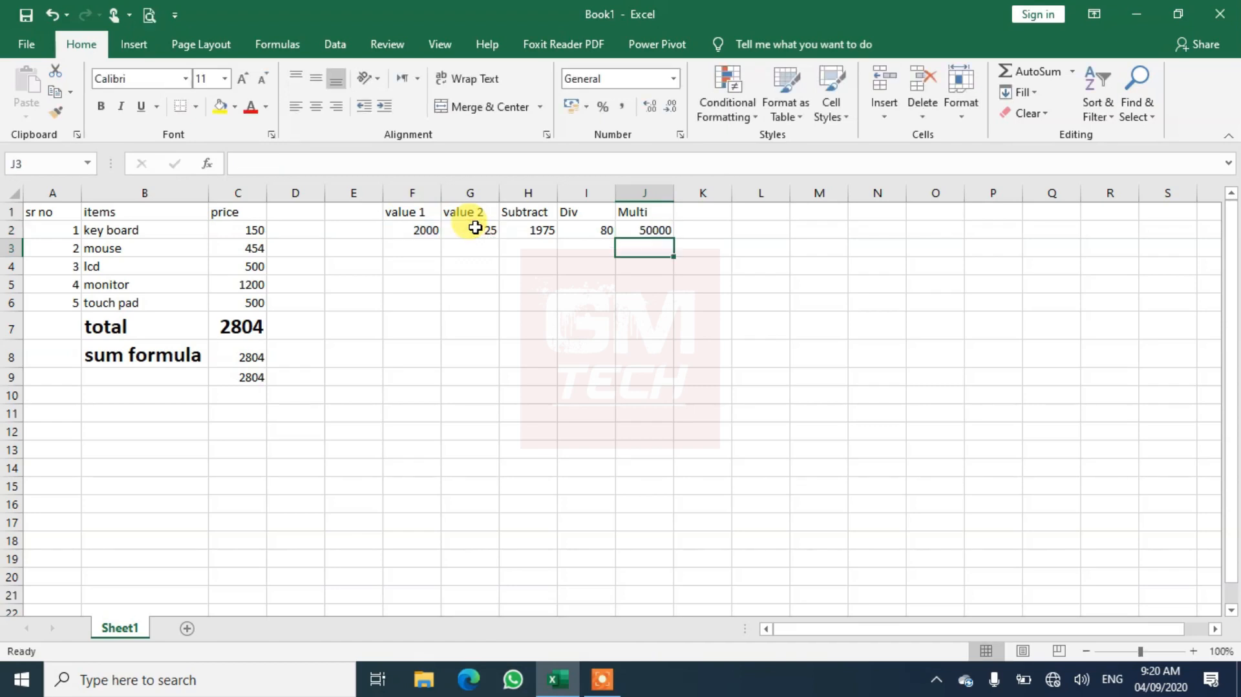